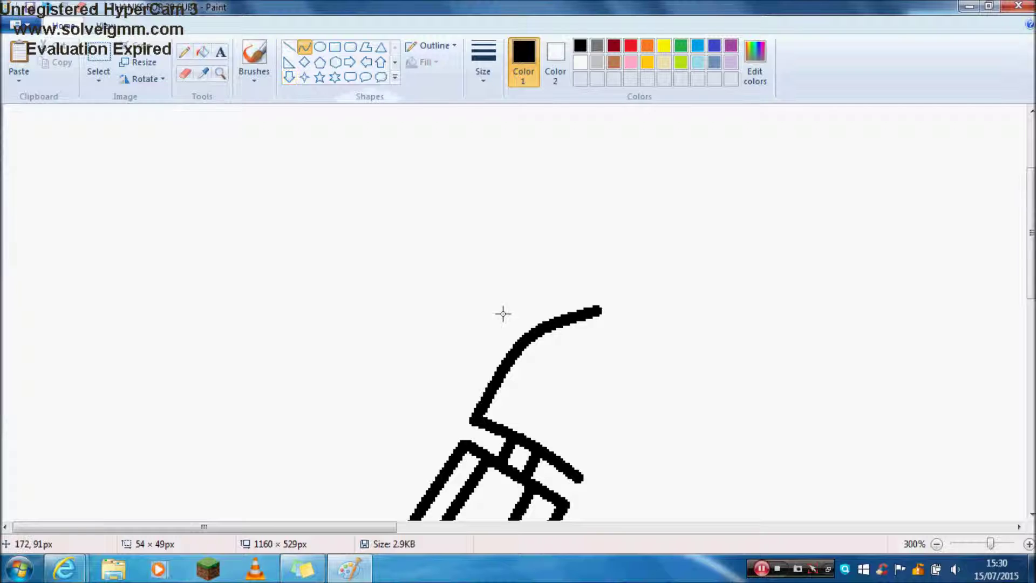
- Close the upper ear segment's outline with a curve from its tip down to the right end of its base
mouse_move(598, 310)
left_mouse_down()
mouse_move(581, 480)
mouse_move(620, 407)
left_mouse_up()
left_click(184, 51)
mouse_move(506, 422)
left_mouse_down()
mouse_move(565, 341)
mouse_move(579, 346)
mouse_move(574, 422)
left_mouse_up()
key("ctrl+z")
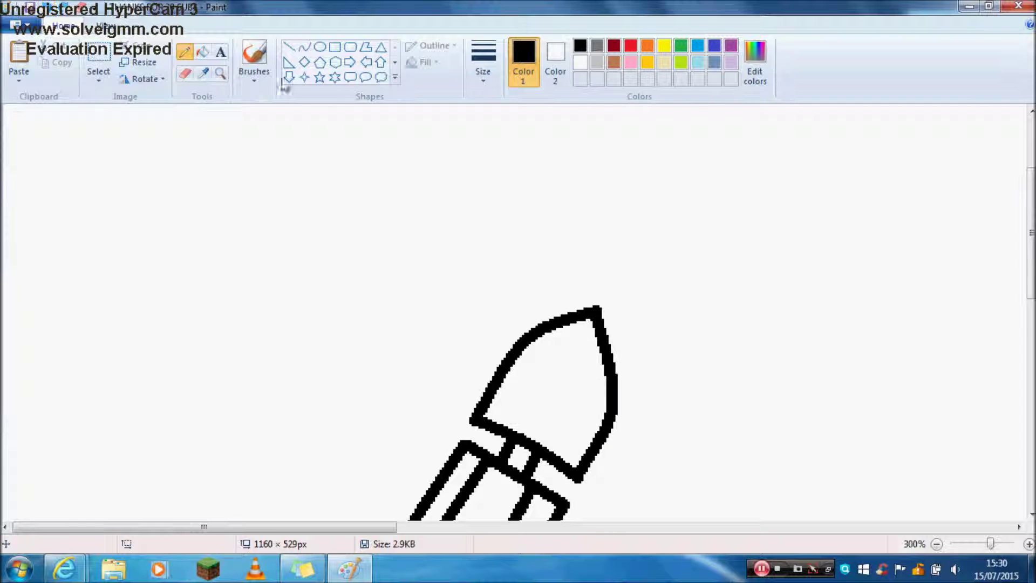
- Draw a smaller curved inner outline inside the upper ear segment
left_click(305, 47)
mouse_move(581, 347)
left_mouse_down()
mouse_move(502, 425)
mouse_move(534, 357)
mouse_move(557, 456)
left_mouse_up()
left_click(302, 49)
left_click_drag(567, 406, 592, 404)
- Pencil short stripes across the ear's upper joint and the lower joint at the head
left_click(184, 51)
left_click_drag(493, 463, 520, 456)
scroll(694, 347, "down", 5)
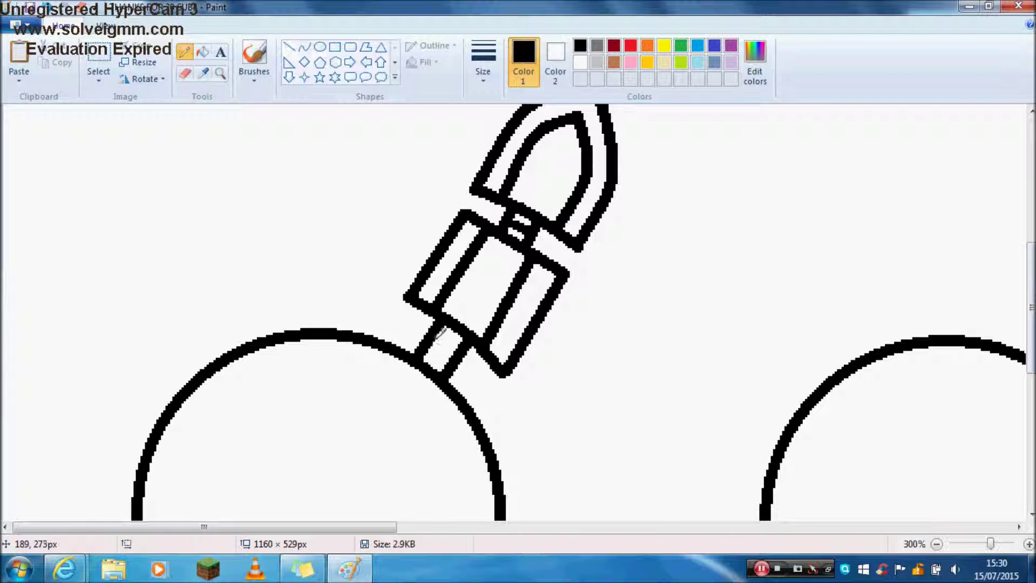
left_click(46, 11)
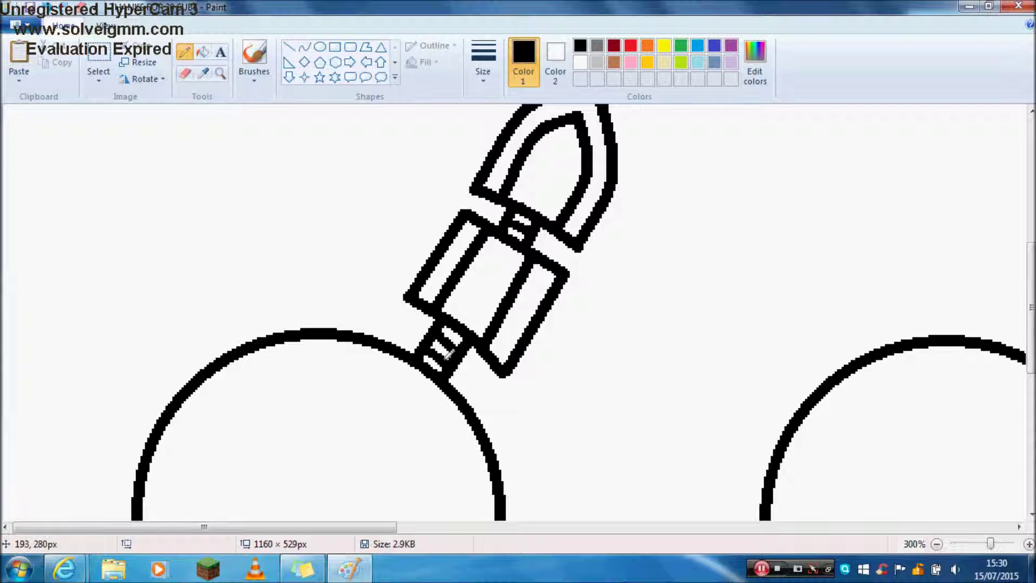
- Select the finished ear, copy it and paste a duplicate into the drawing
scroll(448, 354, "down", 2)
left_click(98, 62)
left_click_drag(115, 220, 211, 284)
left_click(212, 284)
left_click(98, 79)
left_click(143, 132)
mouse_move(133, 308)
left_mouse_down()
mouse_move(191, 322)
mouse_move(206, 213)
mouse_move(157, 223)
mouse_move(135, 302)
left_mouse_up()
right_click(166, 292)
left_click(197, 319)
left_click(384, 198)
key("ctrl+v")
- Flip the pasted ear horizontally and place it on the left side of the first head
mouse_move(48, 184)
left_mouse_down()
mouse_move(76, 207)
mouse_move(41, 305)
mouse_move(50, 296)
left_mouse_up()
left_click(142, 79)
left_click(156, 164)
left_click(185, 51)
- Draw an upright ellipse about 36 × 61 px as the right eye on the first head
left_click(1029, 544)
left_click(1029, 544)
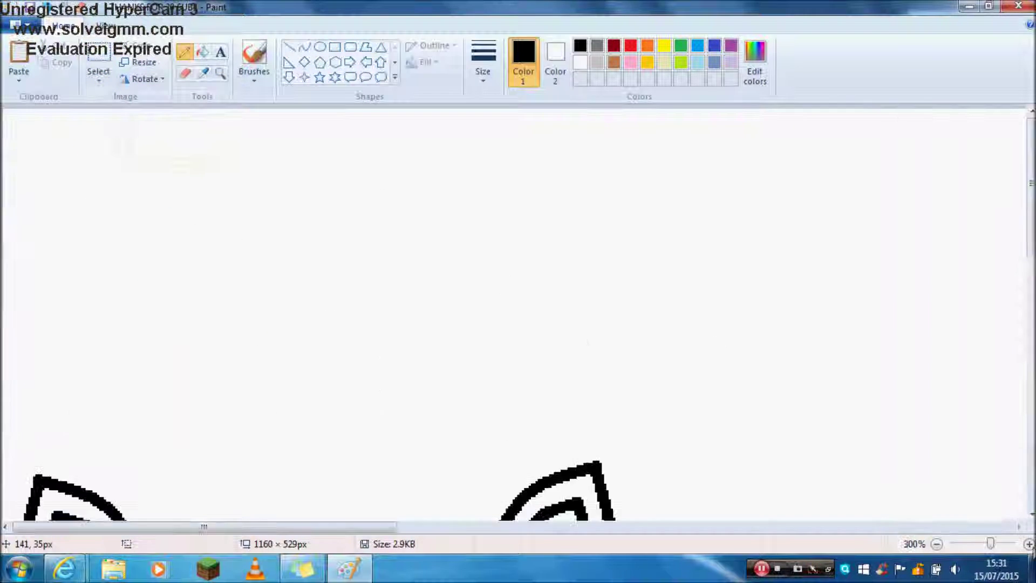
left_click(1029, 544)
left_click_drag(1031, 166, 1031, 372)
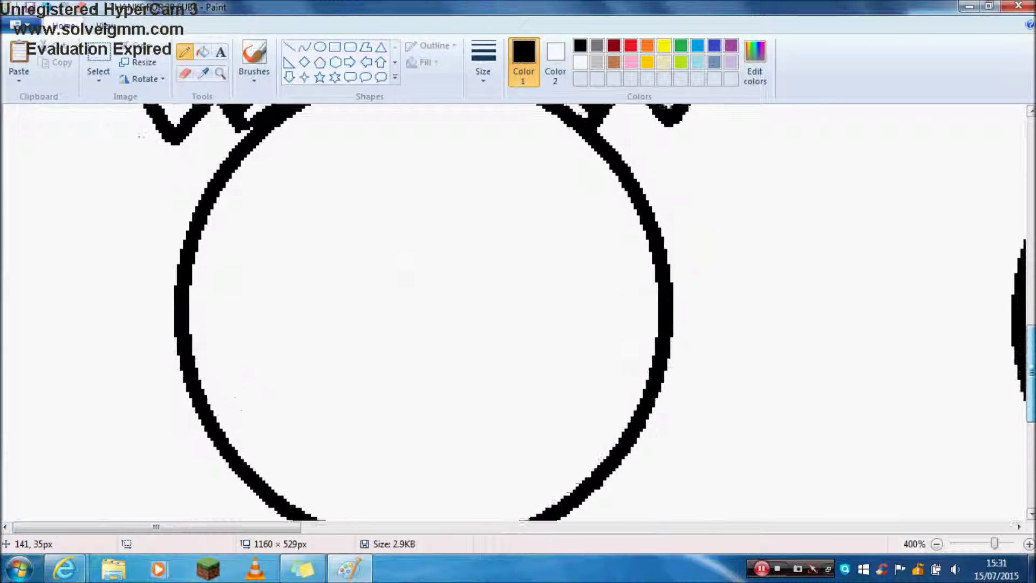
left_click(320, 47)
left_click_drag(466, 136, 576, 327)
left_click_drag(523, 235, 529, 248)
left_click_drag(1031, 347, 1030, 332)
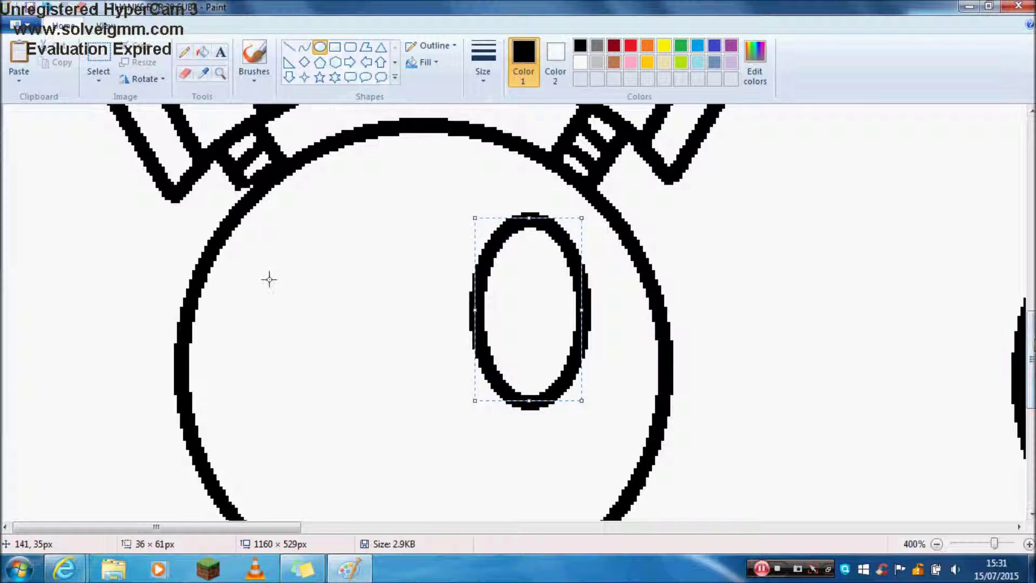
- Add a matching upright ellipse about 36 × 60 px as the left eye
mouse_move(273, 215)
left_mouse_down()
mouse_move(381, 412)
mouse_move(387, 398)
left_mouse_up()
key("ctrl+z")
left_click_drag(578, 311, 546, 322)
left_click_drag(529, 398, 532, 400)
mouse_move(531, 315)
left_mouse_down("ctrl")
mouse_move(306, 313)
mouse_move(325, 315)
left_mouse_up("ctrl")
left_click(183, 52)
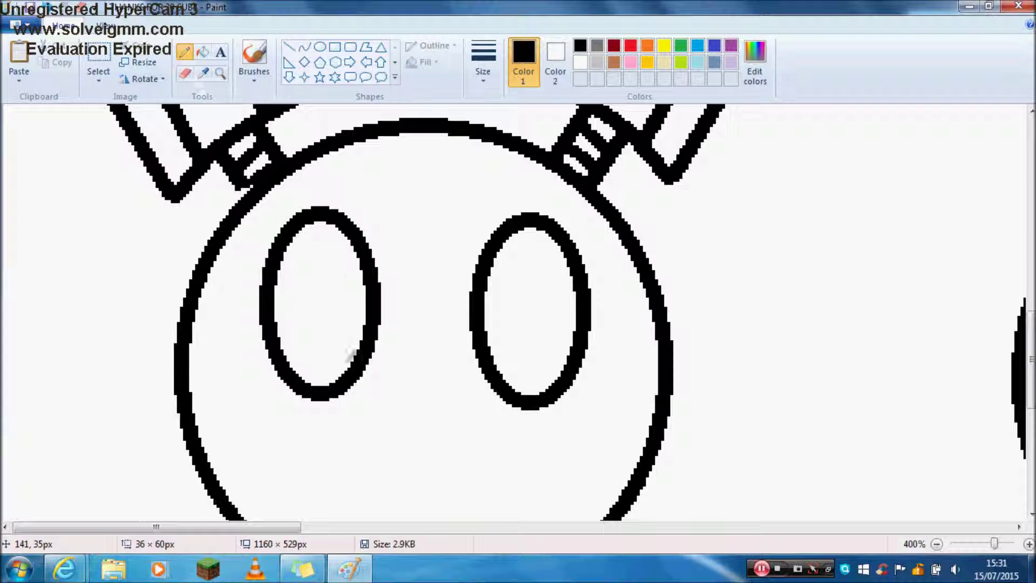
- Pencil curved iris and highlight lines inside both eyes
mouse_move(337, 270)
left_mouse_down()
mouse_move(324, 289)
mouse_move(364, 302)
mouse_move(370, 327)
left_mouse_up()
mouse_move(338, 265)
left_mouse_down()
mouse_move(323, 244)
mouse_move(289, 278)
mouse_move(275, 317)
mouse_move(307, 386)
left_mouse_up()
mouse_move(540, 266)
left_mouse_down()
mouse_move(529, 289)
mouse_move(552, 299)
mouse_move(569, 343)
left_mouse_up()
mouse_move(530, 258)
left_mouse_down()
mouse_move(502, 268)
mouse_move(481, 307)
mouse_move(532, 368)
left_mouse_up()
left_click_drag(1032, 370, 1032, 391)
mouse_move(418, 268)
left_mouse_down()
mouse_move(394, 351)
mouse_move(295, 388)
mouse_move(353, 432)
left_mouse_up()
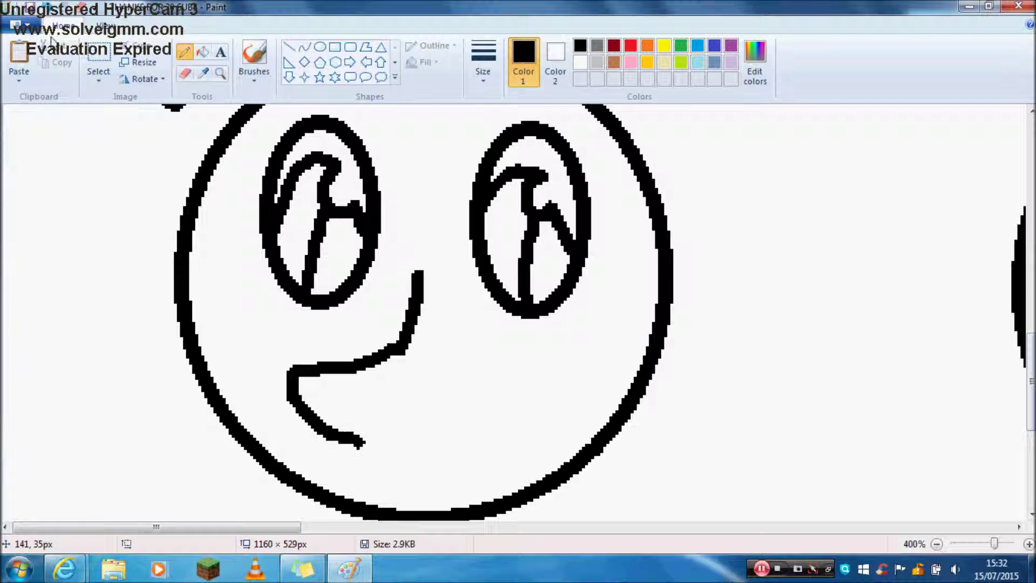
key("ctrl+z")
mouse_move(64, 568)
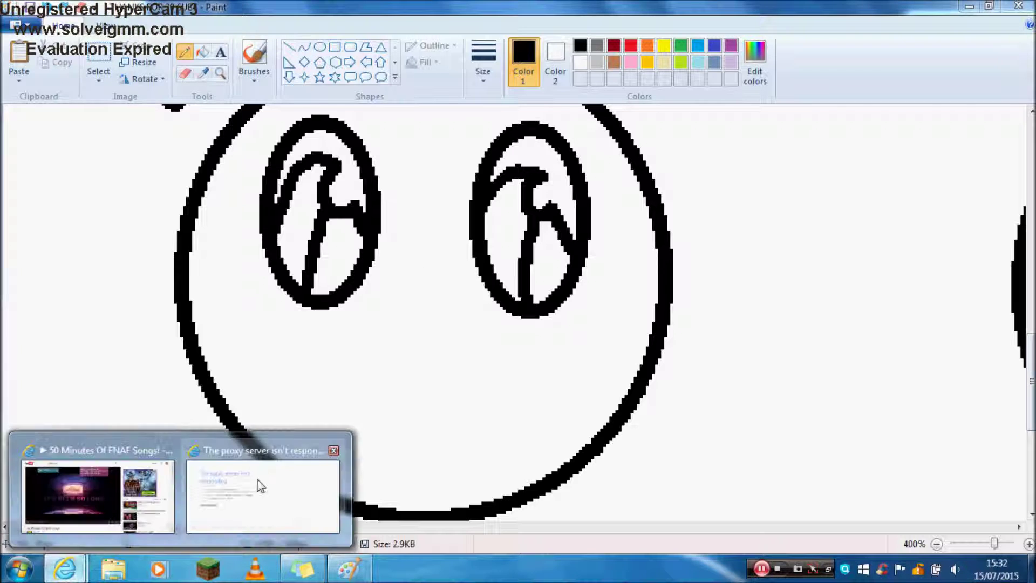
left_click(259, 484)
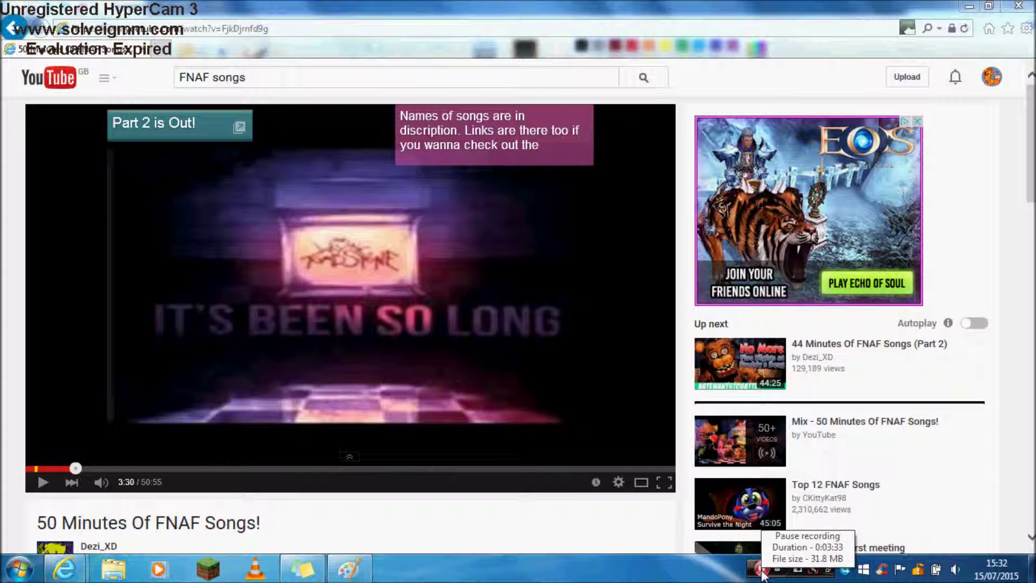
left_click(349, 568)
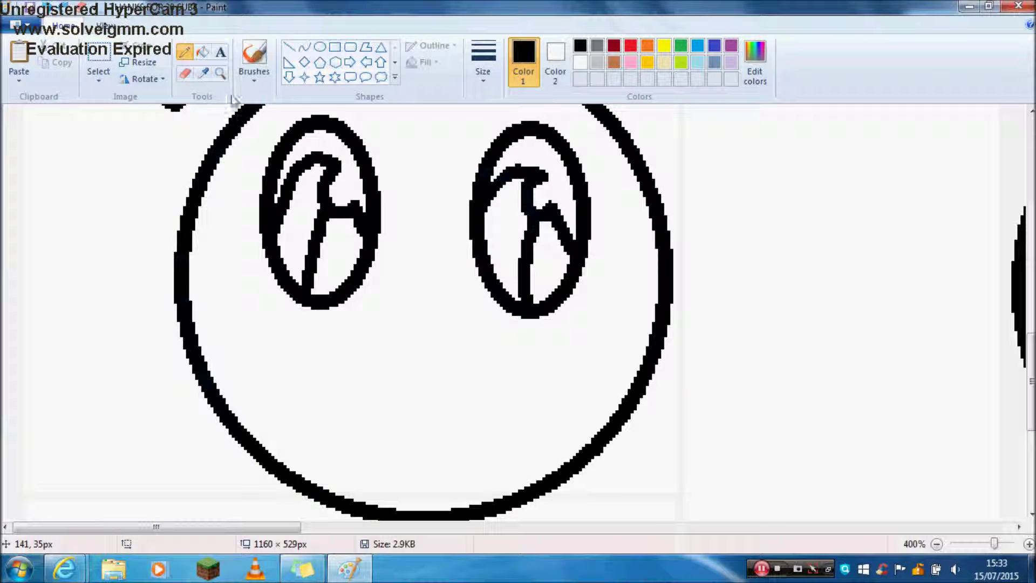
- Draw a wide elliptical muzzle below the eyes with a Y-shaped nose outline inside it
left_click_drag(355, 334, 537, 414)
mouse_move(449, 379)
left_mouse_down()
mouse_move(400, 352)
mouse_move(414, 354)
left_mouse_up()
left_click_drag(503, 388, 532, 400)
mouse_move(440, 364)
left_mouse_down()
mouse_move(428, 339)
mouse_move(418, 342)
mouse_move(418, 377)
left_mouse_up()
left_click(184, 52)
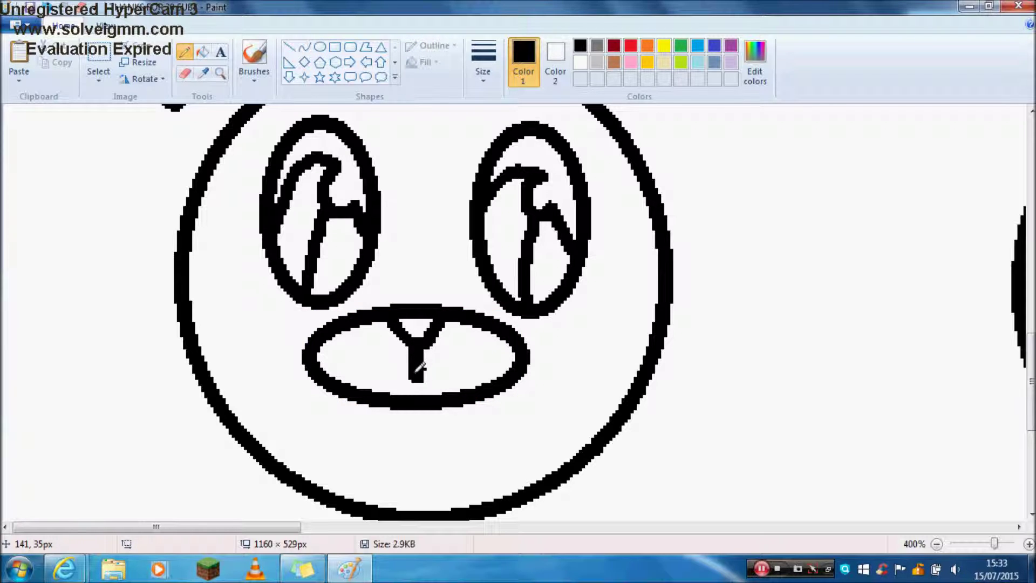
- Dot three whisker spots on each side of the muzzle and fill the nose solid black
left_click(185, 73)
left_click(394, 374)
left_click(180, 53)
left_click(354, 343)
left_click(377, 345)
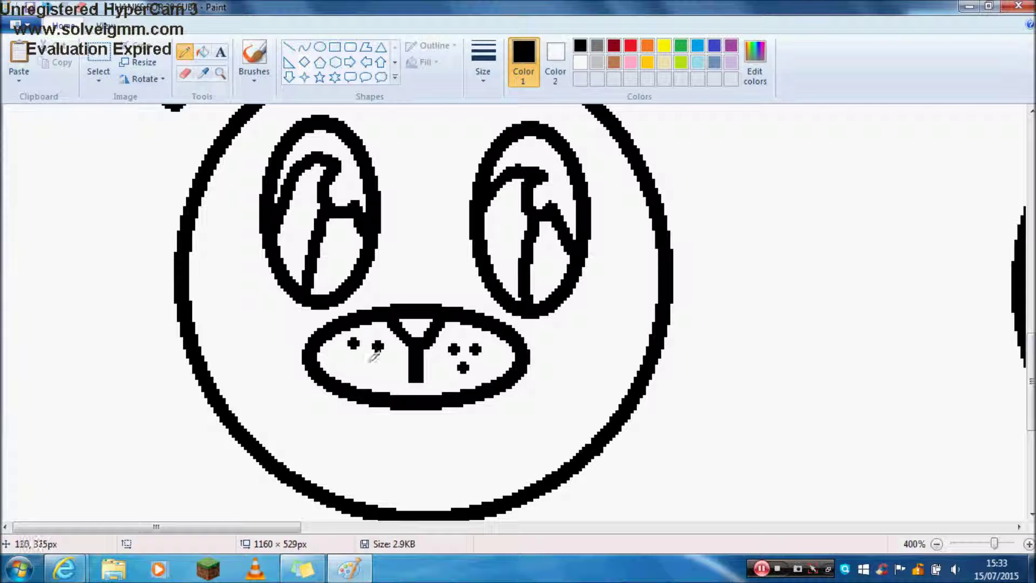
left_click_drag(403, 319, 429, 317)
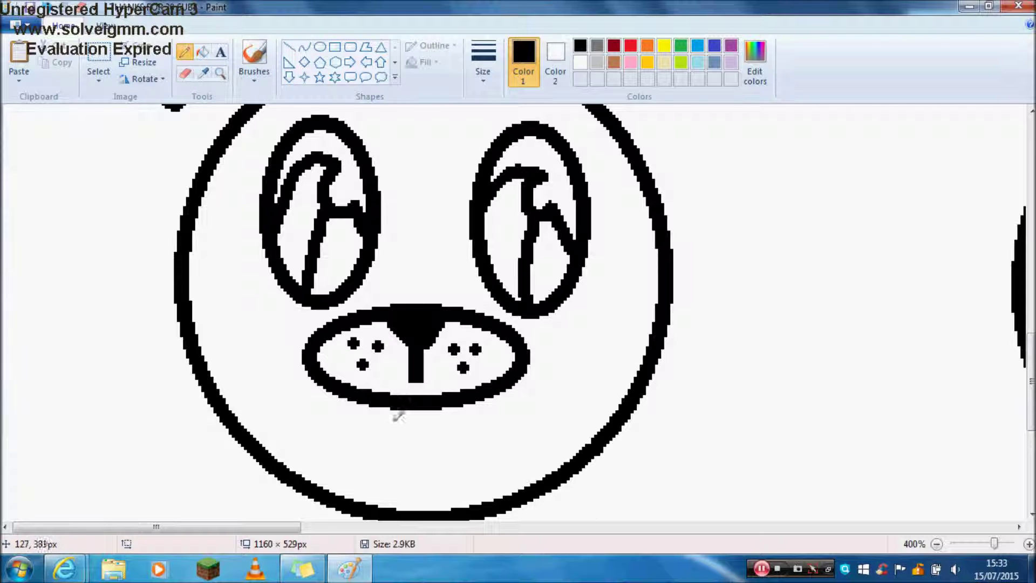
- Pencil a short smile line below the right side of the muzzle and save the picture
left_click(938, 544)
left_click(937, 544)
left_click(937, 544)
left_click(1029, 544)
left_click(1029, 544)
left_click(1029, 544)
left_click_drag(1025, 205, 1025, 465)
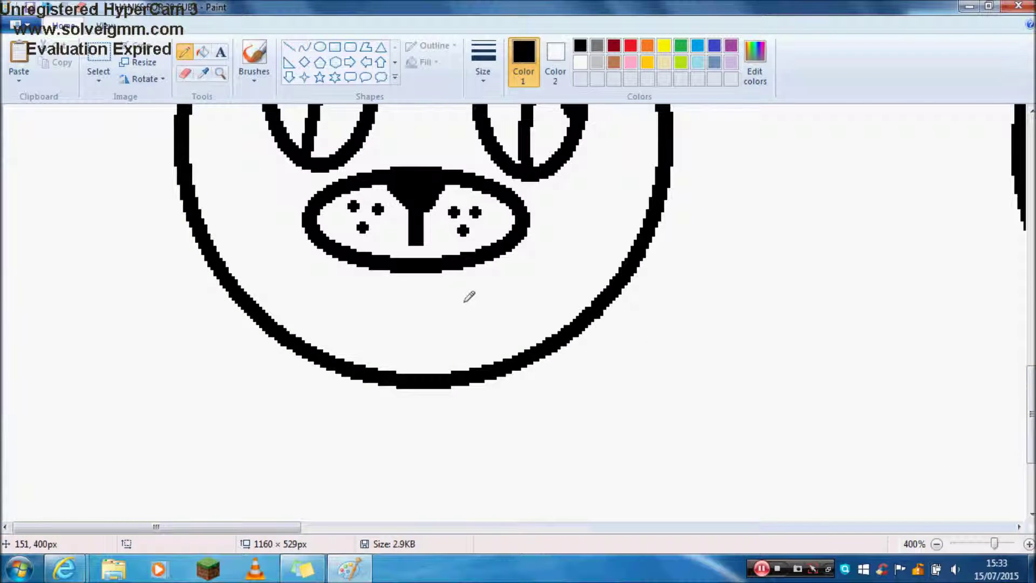
mouse_move(458, 304)
left_mouse_down()
mouse_move(485, 305)
mouse_move(516, 273)
left_mouse_up()
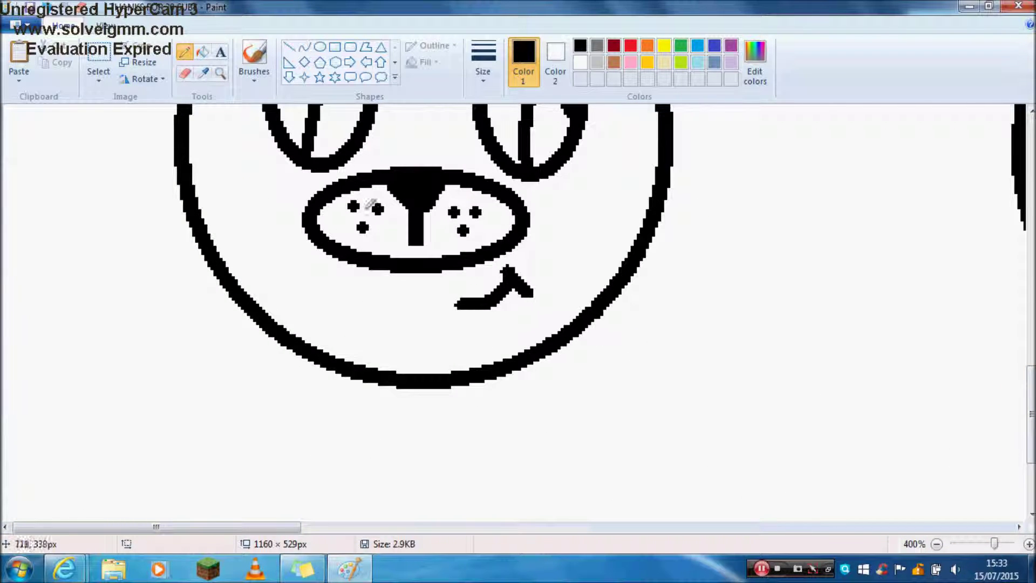
left_click(30, 7)
- Draw two short vertical neck lines under the head and trim them to equal length
left_click_drag(1030, 388, 1029, 420)
left_click(289, 47)
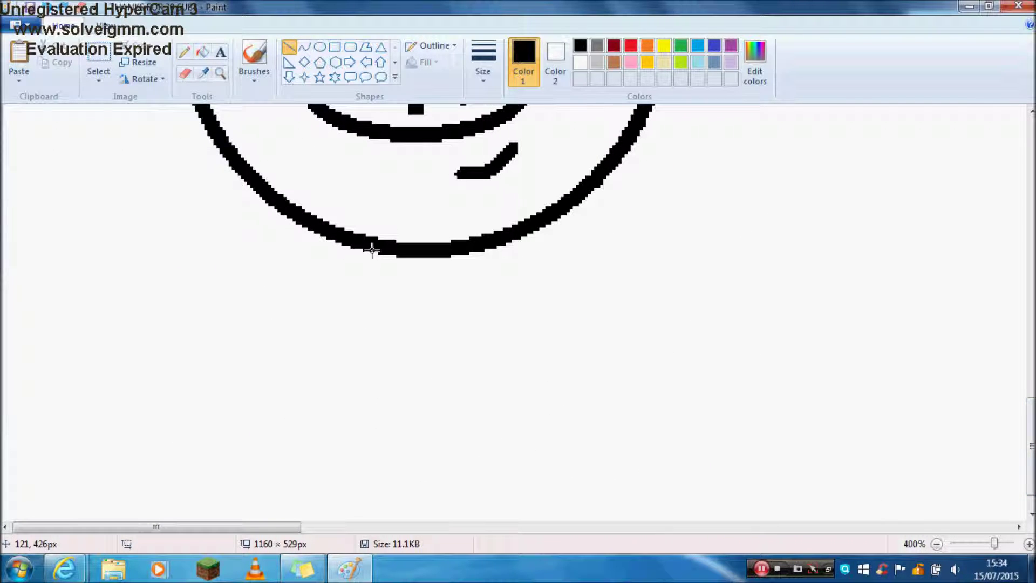
left_click_drag(379, 251, 379, 288)
mouse_move(469, 247)
left_mouse_down()
mouse_move(470, 286)
mouse_move(467, 265)
left_mouse_up()
left_click(446, 331)
left_click(45, 8)
left_click(184, 73)
left_click(380, 288)
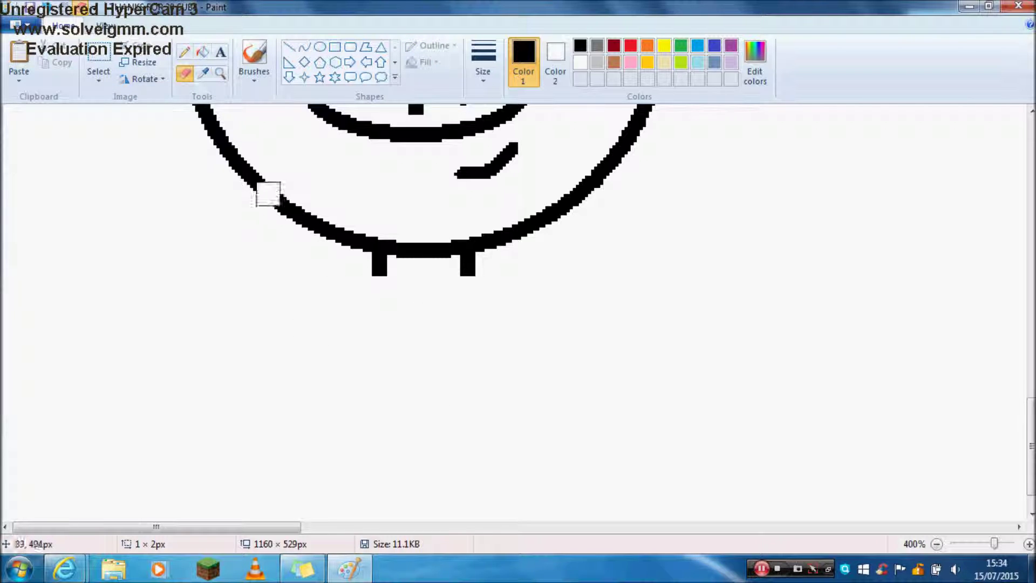
- Pencil the curved neck base, both shoulders and the V-shaped inner edges of the raised arms
left_click(185, 52)
mouse_move(379, 270)
left_mouse_down()
mouse_move(394, 286)
mouse_move(474, 276)
mouse_move(497, 286)
mouse_move(576, 429)
mouse_move(630, 302)
left_mouse_up()
mouse_move(368, 277)
left_mouse_down()
mouse_move(319, 313)
mouse_move(297, 405)
mouse_move(282, 415)
mouse_move(235, 339)
left_mouse_up()
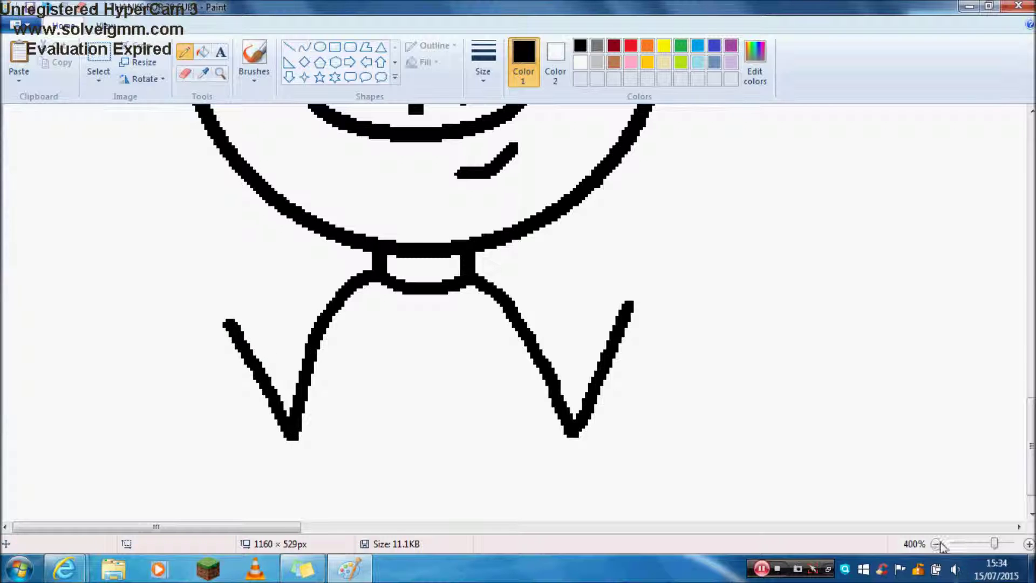
- Pencil the outer edges of both bent arms and a left hand gripping a hooked object
left_click(938, 543)
left_click(938, 544)
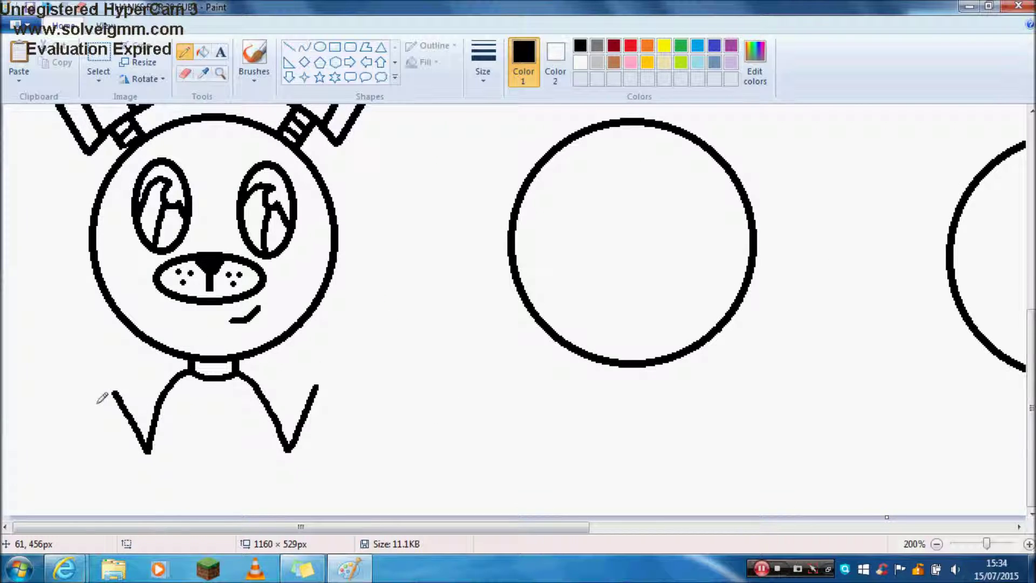
left_click_drag(96, 408, 115, 440)
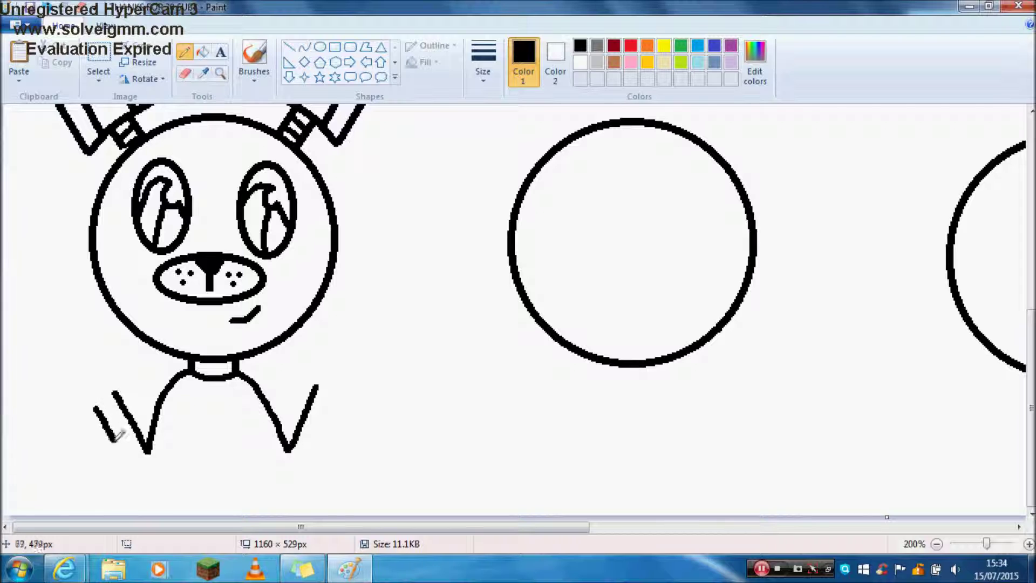
mouse_move(138, 480)
left_mouse_down()
mouse_move(161, 474)
mouse_move(173, 454)
left_mouse_up()
mouse_move(244, 434)
left_mouse_down()
mouse_move(282, 485)
mouse_move(310, 466)
mouse_move(331, 425)
left_mouse_up()
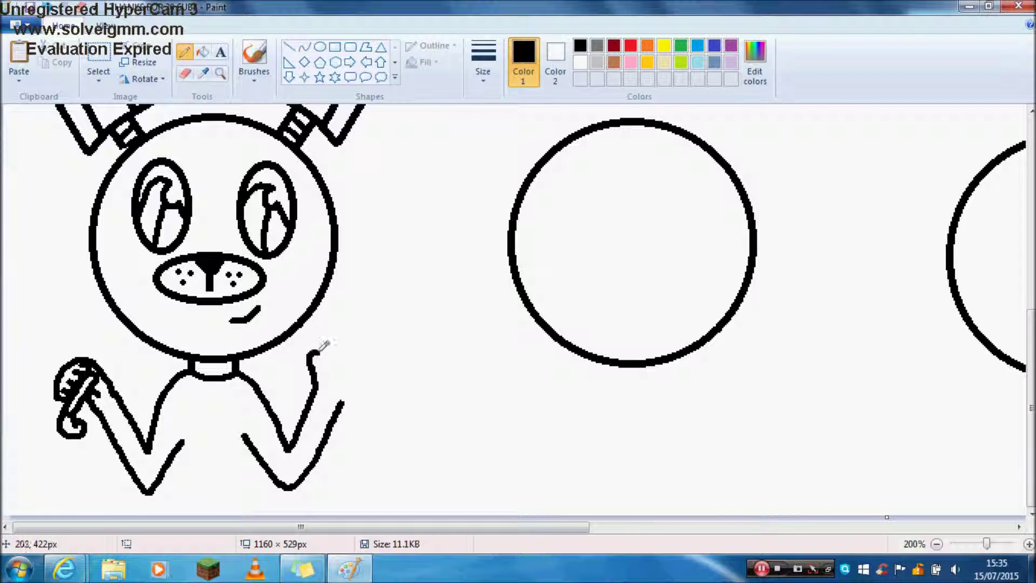
- Pencil the open fingers of the raised right hand and both sides of the torso
left_click_drag(348, 356, 354, 369)
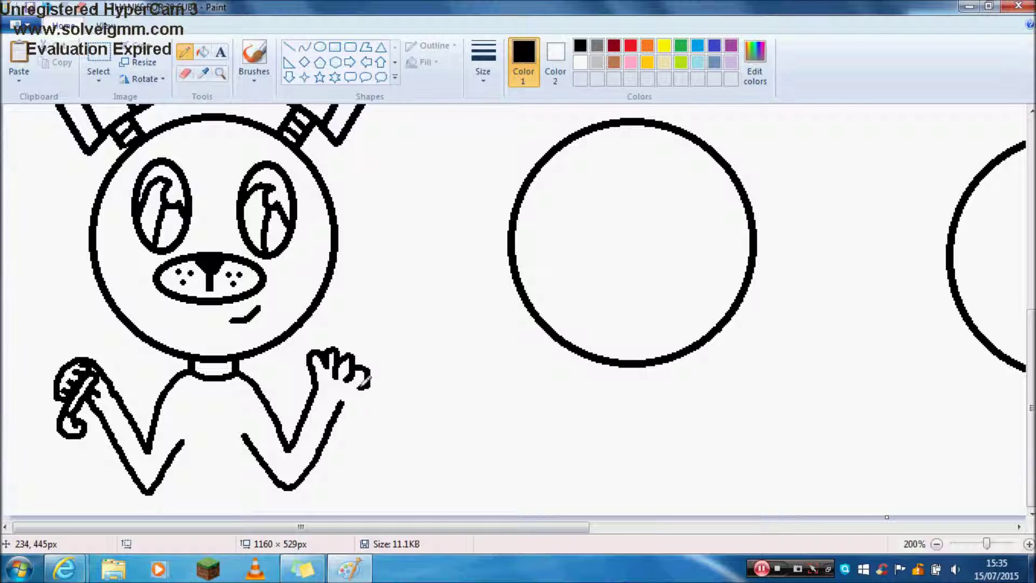
left_click_drag(174, 462, 183, 534)
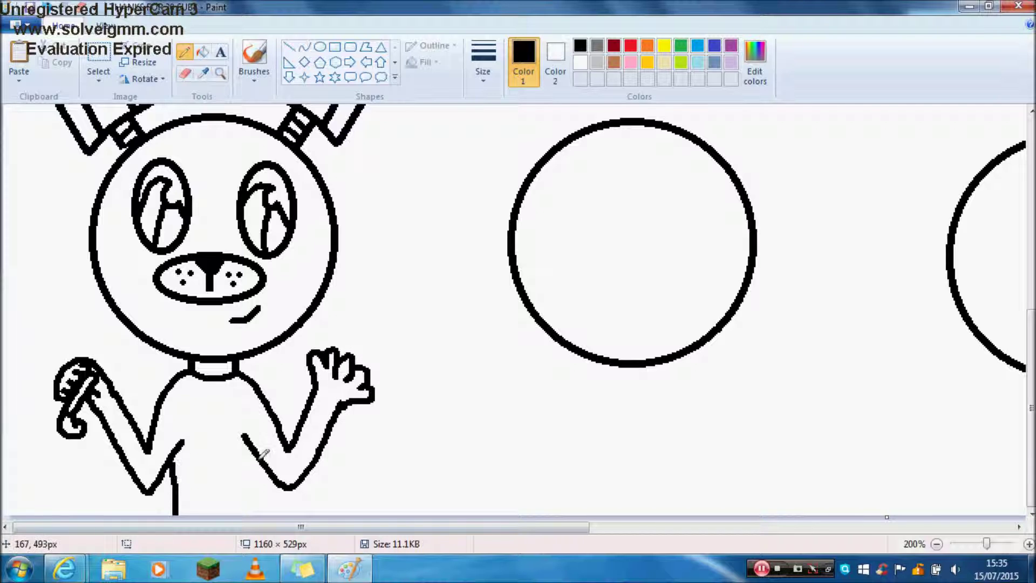
left_click_drag(258, 462, 266, 535)
- Draw an upright elliptical belly patch in the middle of the torso
left_click(320, 47)
left_click_drag(186, 401, 243, 503)
left_click_drag(218, 452, 221, 462)
left_click(295, 450)
- Draw a bow tie at the neck with a centre circle about 16 × 17 px and two pencilled wings
left_click_drag(204, 381, 223, 400)
left_click(1028, 544)
left_click(1029, 544)
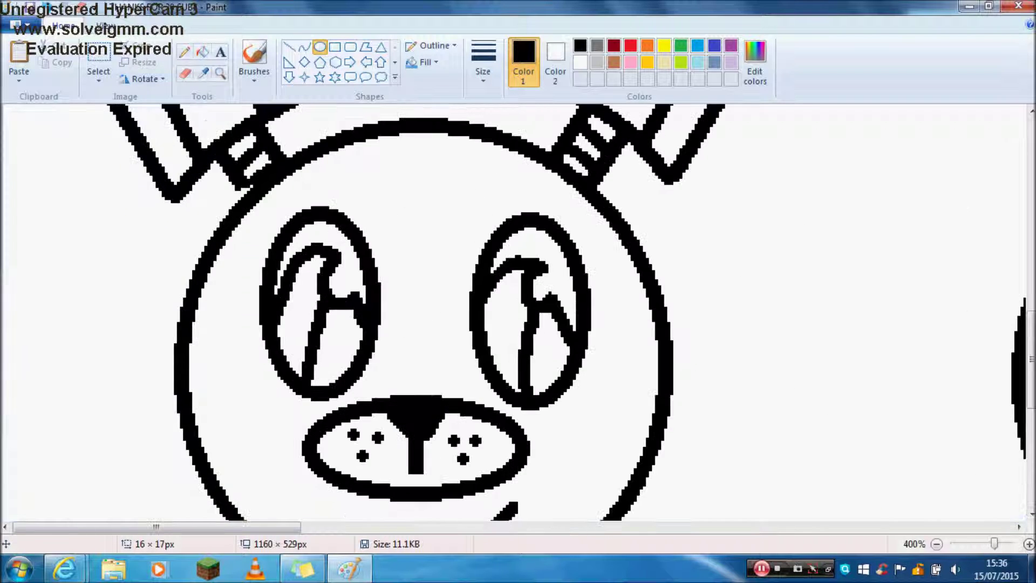
left_click_drag(1031, 324, 1031, 454)
left_click_drag(425, 296, 441, 317)
mouse_move(420, 294)
left_mouse_down()
mouse_move(352, 273)
mouse_move(406, 305)
left_mouse_up()
left_click(185, 51)
mouse_move(453, 279)
left_mouse_down()
mouse_move(487, 331)
mouse_move(448, 319)
left_mouse_up()
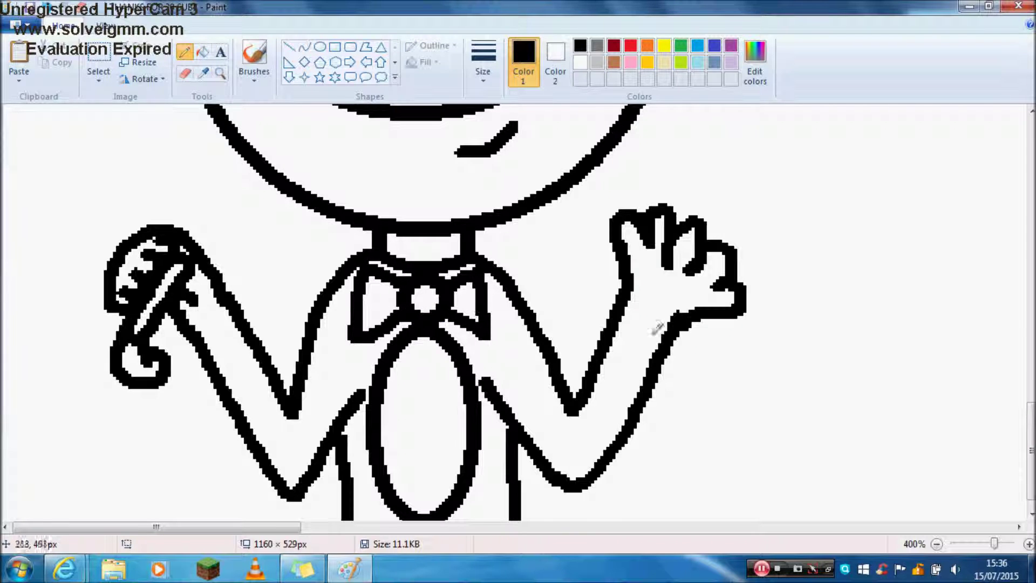
- Erase the top of the head outline and replace it with a straight horizontal line about 41 px long
left_click_drag(1027, 432, 1027, 286)
left_click(185, 73)
left_click_drag(405, 358, 486, 363)
left_click(288, 47)
left_click_drag(359, 363, 484, 362)
- Draw the two slanted sides of a tall party hat on the flattened top of the head
scroll(971, 390, "up", 5)
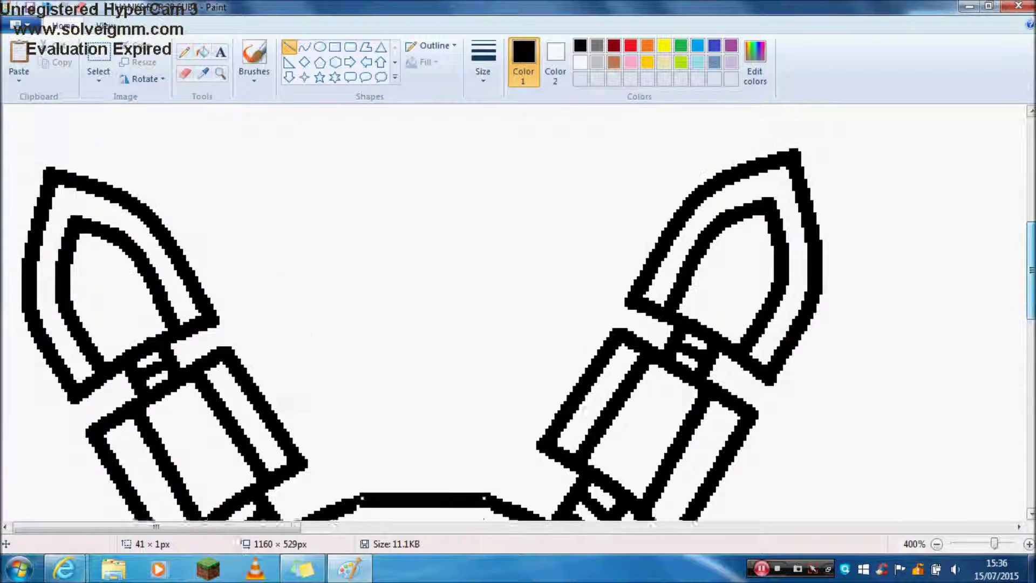
scroll(682, 421, "down", 1)
left_click_drag(406, 302, 357, 473)
mouse_move(493, 470)
left_mouse_down()
mouse_move(419, 268)
mouse_move(400, 302)
mouse_move(416, 274)
left_mouse_up()
left_click(311, 116)
- Draw horizontal stripes across the party hat
left_click_drag(396, 318, 447, 323)
left_click_drag(388, 374, 451, 372)
mouse_move(376, 441)
left_mouse_down()
mouse_move(469, 440)
mouse_move(436, 435)
left_mouse_up()
left_click(935, 545)
left_click(935, 544)
left_click(936, 544)
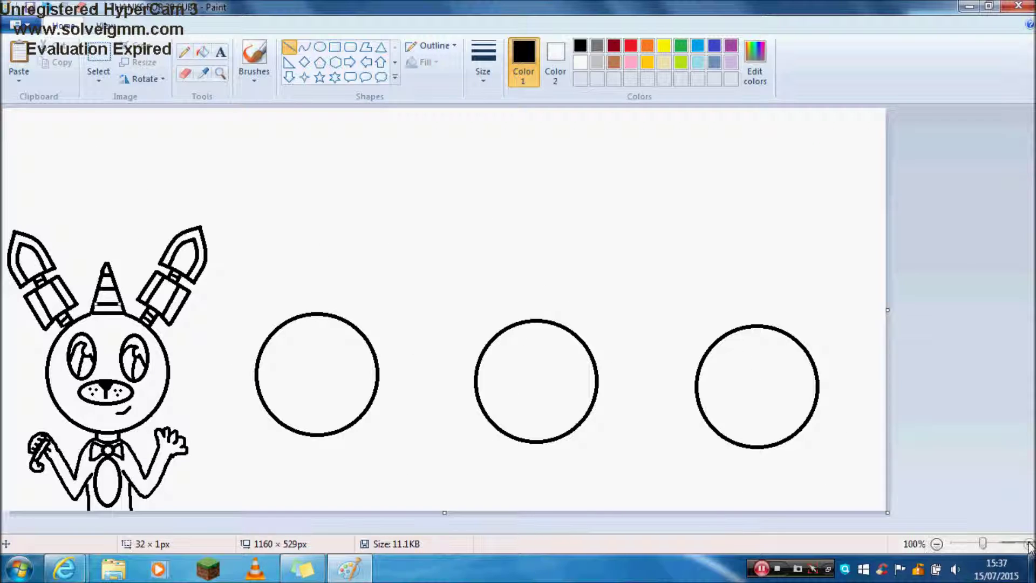
- Pencil joint lines across the fingers of the raised right hand
left_click(1029, 544)
left_click(1029, 545)
left_click(1029, 545)
scroll(473, 283, "down", 10)
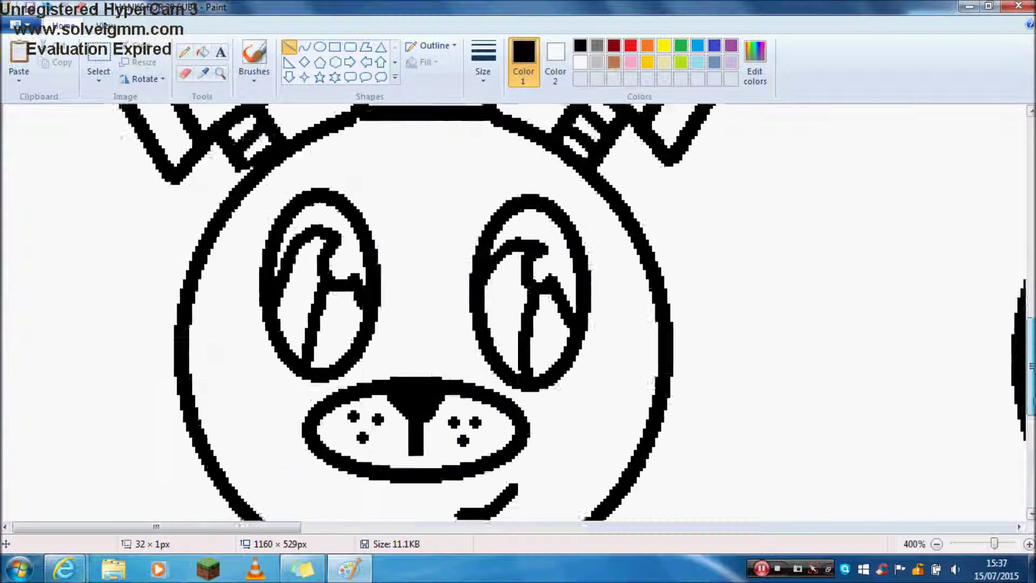
left_click(184, 52)
mouse_move(622, 244)
left_mouse_down()
mouse_move(643, 232)
mouse_move(712, 258)
mouse_move(731, 283)
left_mouse_up()
left_click_drag(651, 248, 701, 288)
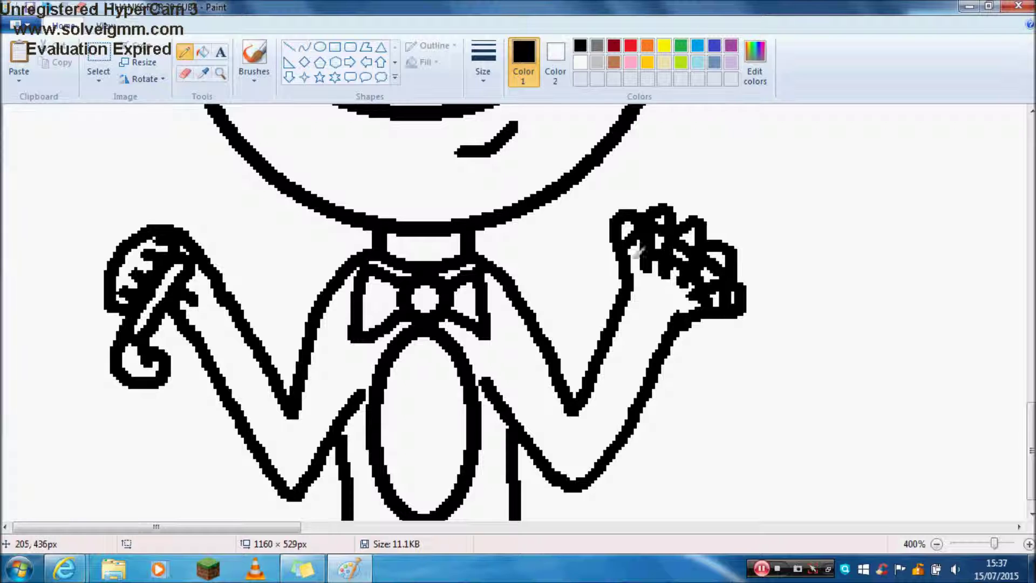
left_click(935, 545)
left_click(936, 545)
left_click(936, 545)
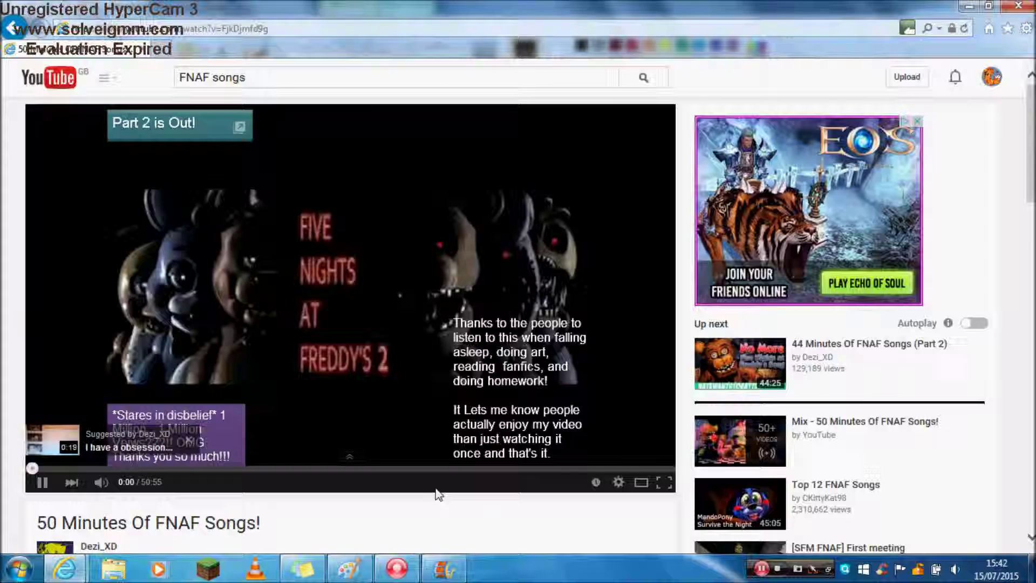
- Return to Paint and pencil a short two-line ear joint with a curved ear base on the second head's upper right
left_click(349, 568)
left_click(1029, 545)
left_click(1028, 544)
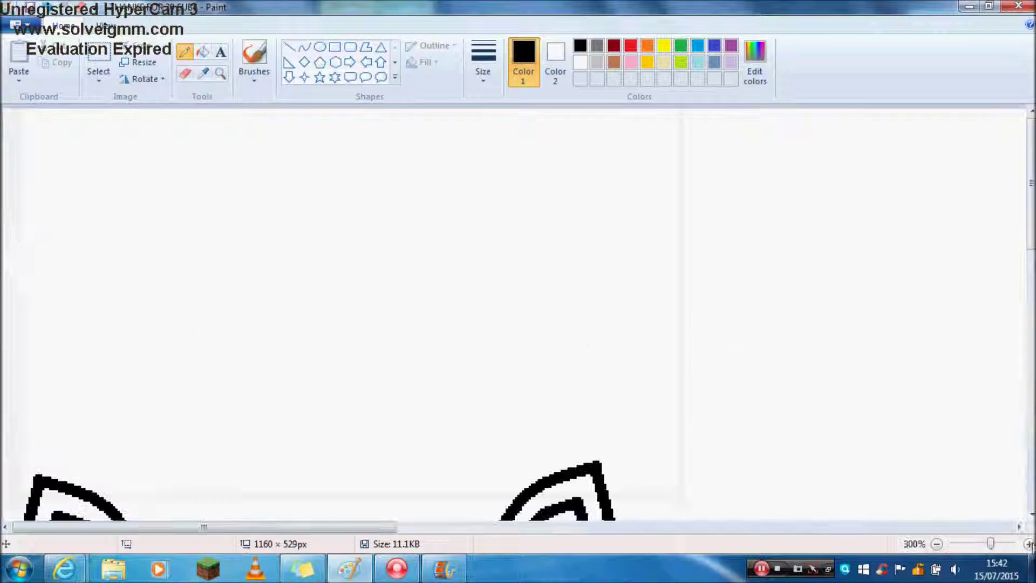
left_click(1029, 544)
left_click_drag(1031, 166, 1031, 371)
left_click_drag(297, 527, 495, 526)
left_click_drag(351, 527, 409, 527)
scroll(497, 224, "up", 3)
left_click_drag(493, 234, 529, 191)
left_click_drag(535, 261, 559, 235)
mouse_move(487, 130)
left_mouse_down()
mouse_move(556, 204)
mouse_move(613, 232)
left_mouse_up()
- Pencil the rounded outline of the second head's right ear above its joint
left_click(936, 544)
left_click(937, 544)
left_click(937, 544)
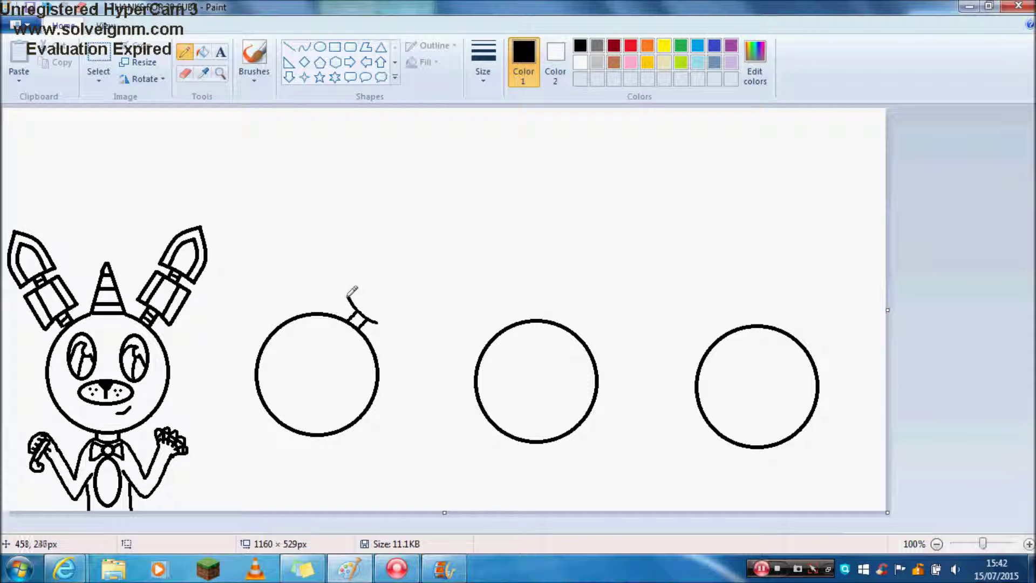
left_click_drag(396, 252, 404, 294)
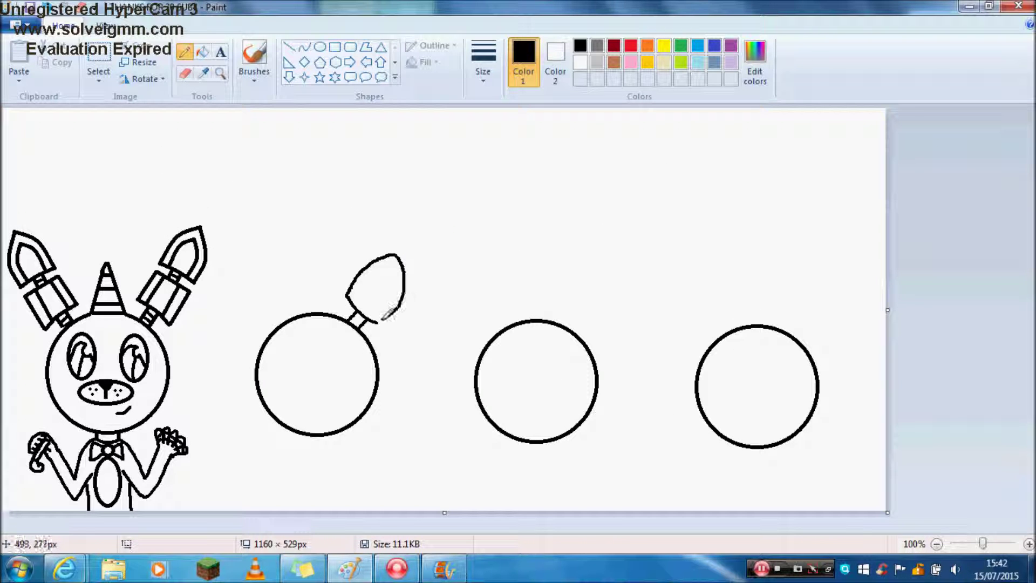
key("ctrl+z")
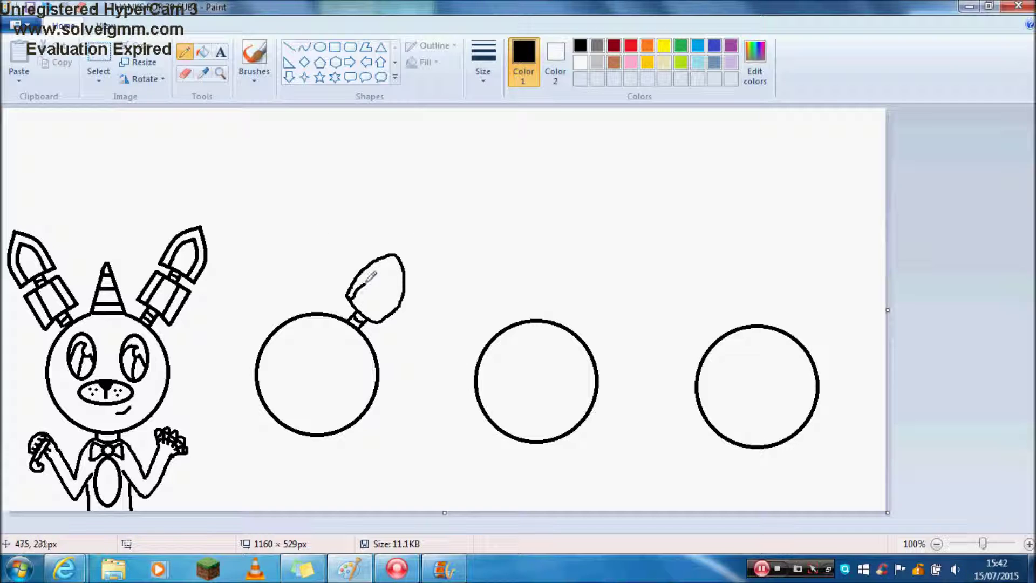
- Pencil a curved inner line inside the second head's right ear, then erase and redraw the ear's lower outer edge
key("ctrl+z")
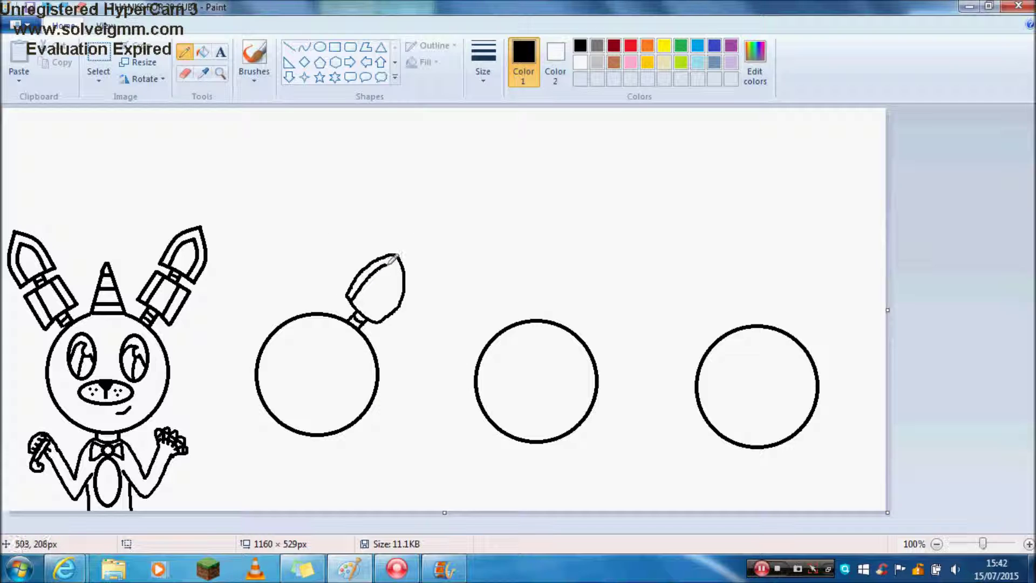
left_click(99, 78)
left_click(142, 132)
mouse_move(343, 319)
left_mouse_down()
mouse_move(377, 328)
mouse_move(389, 242)
mouse_move(342, 318)
left_mouse_up()
left_click(185, 73)
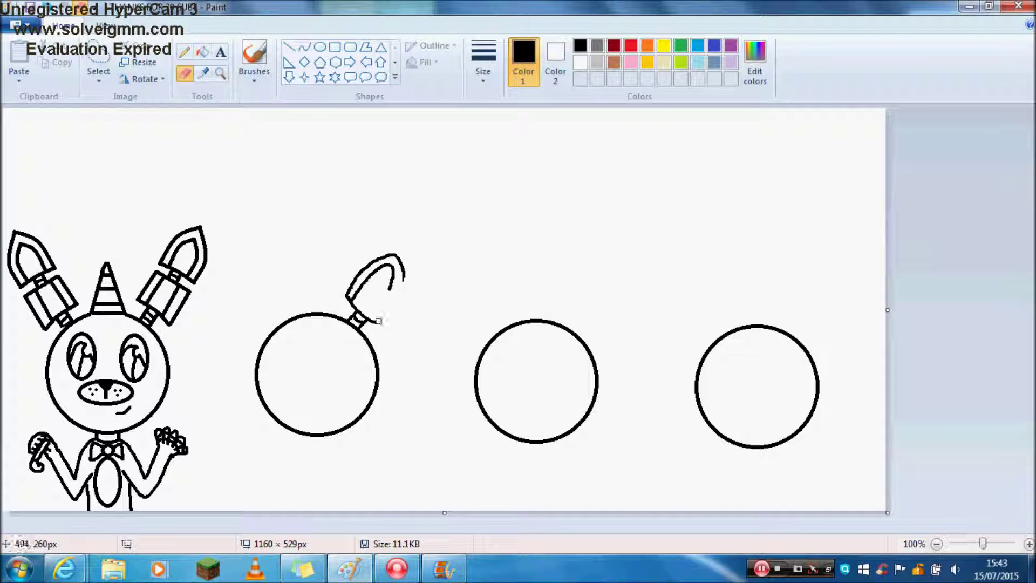
left_click(185, 51)
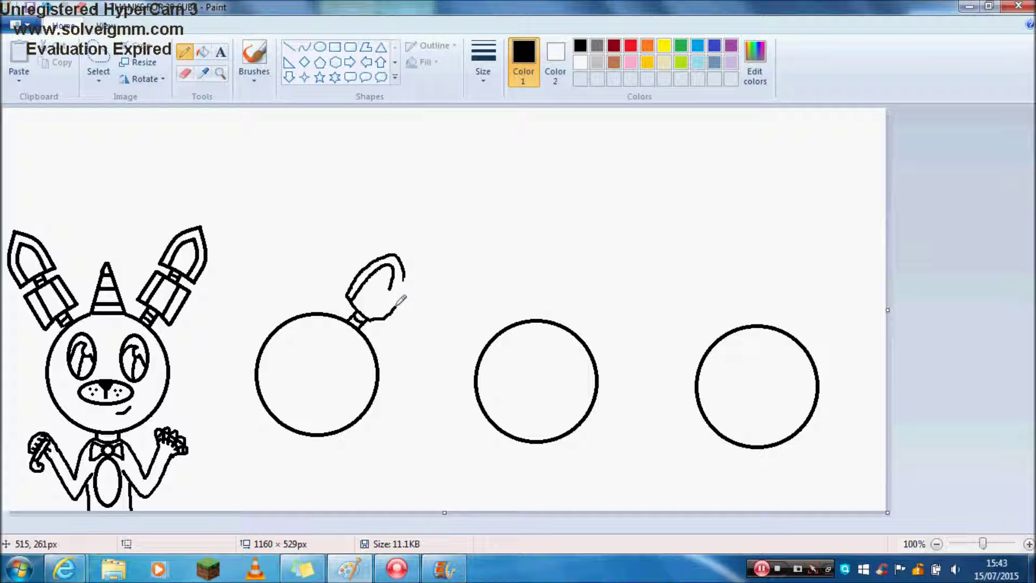
- Copy the finished ear with its joint, flip the copy horizontally and place it on the second head's upper left
left_click(98, 53)
mouse_move(340, 312)
left_mouse_down()
mouse_move(356, 330)
mouse_move(411, 280)
mouse_move(335, 291)
mouse_move(340, 312)
left_mouse_up()
right_click(363, 266)
left_click(397, 293)
key("ctrl+v")
left_click(141, 79)
left_click_drag(49, 182, 260, 304)
left_click(172, 163)
- Clean up the stray pixels where the pasted left ear joint meets the head using white, and restore black as the drawing colour
left_click(185, 52)
left_click(1029, 544)
left_click(1029, 543)
left_click(1029, 543)
left_click(1029, 543)
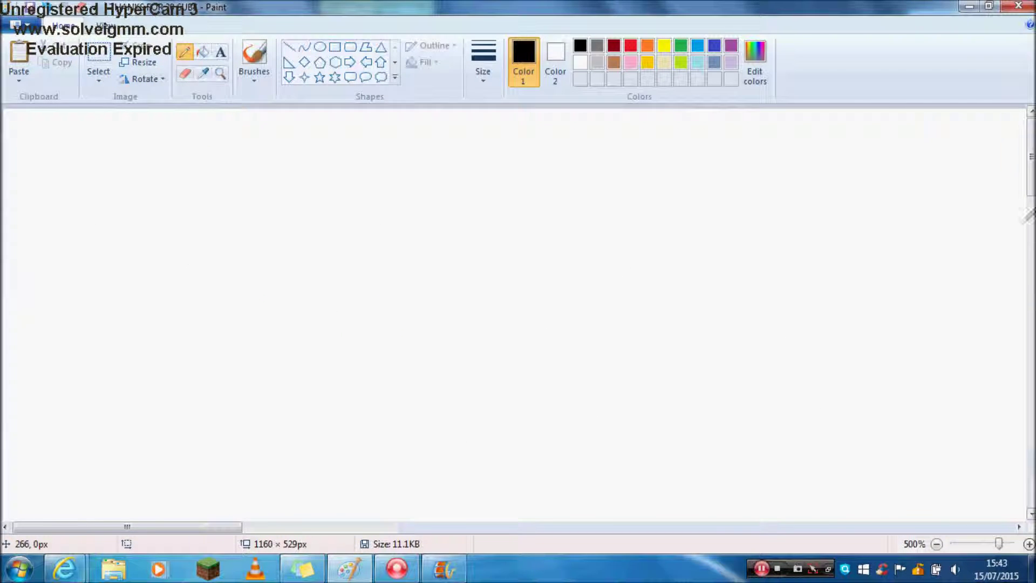
left_click_drag(1030, 156, 1030, 359)
left_click_drag(198, 527, 458, 526)
left_click(184, 73)
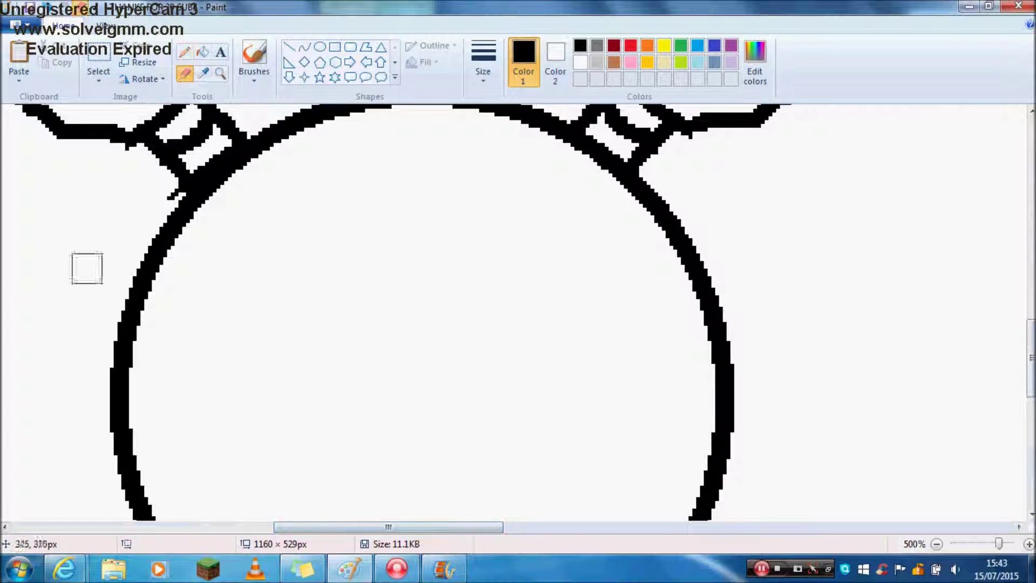
left_click(184, 52)
left_click(581, 62)
left_click(583, 46)
- Pencil a long muzzle protruding past the head's lower left with a mouth line, and erase the head outline running through it
left_click(936, 543)
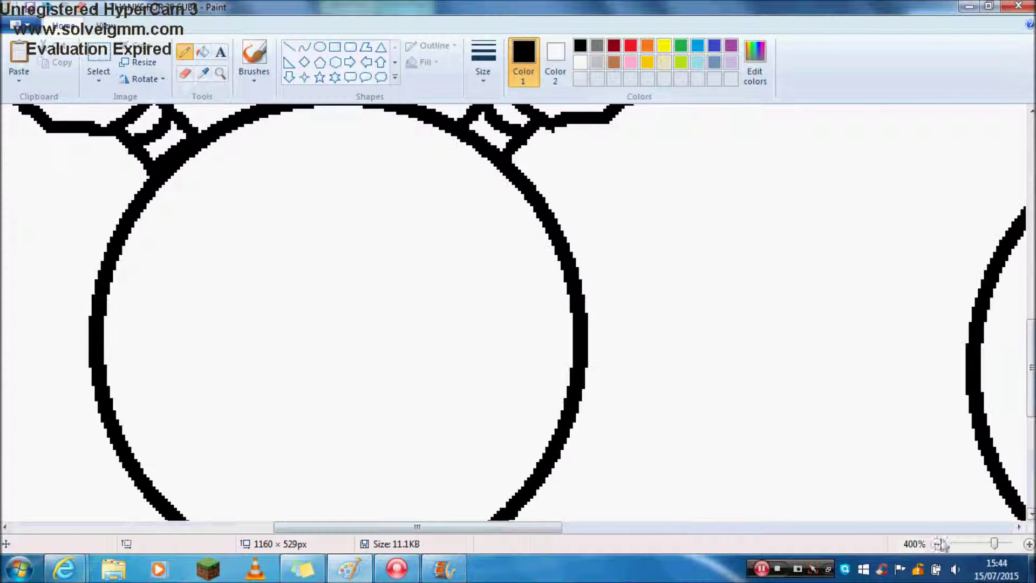
left_click_drag(1031, 367, 1031, 374)
mouse_move(328, 204)
left_mouse_down()
mouse_move(318, 304)
mouse_move(248, 372)
mouse_move(46, 414)
mouse_move(52, 486)
mouse_move(105, 544)
mouse_move(275, 517)
mouse_move(310, 489)
left_mouse_up()
scroll(504, 442, "left", 6)
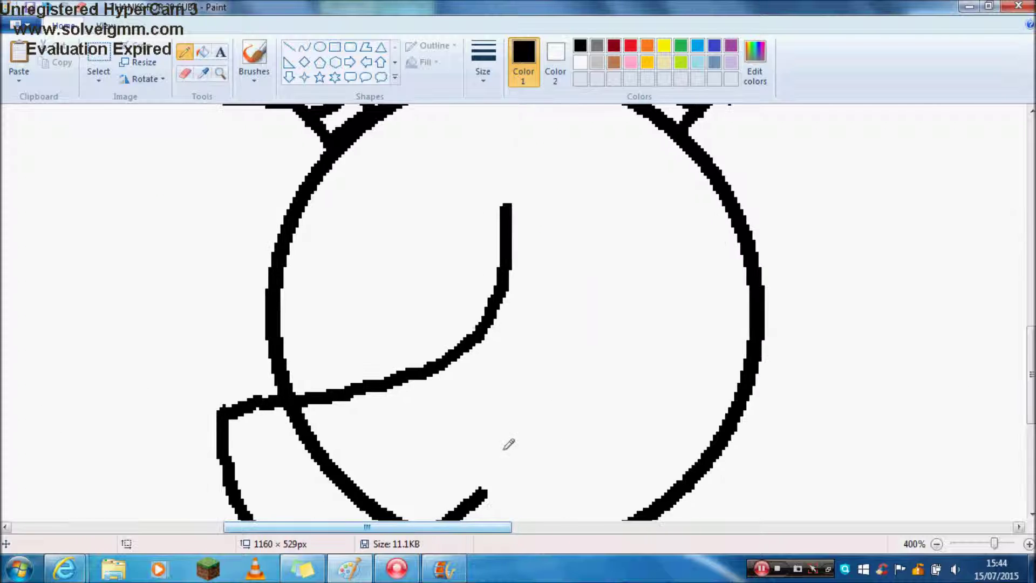
scroll(594, 351, "down", 7)
scroll(481, 302, "up", 1)
left_click_drag(480, 317, 530, 265)
left_click(185, 73)
mouse_move(289, 232)
left_mouse_down()
mouse_move(347, 312)
mouse_move(407, 340)
mouse_move(381, 346)
left_mouse_up()
- Pencil a squared nose at the muzzle tip with three whisker dots behind it, and fill the nose black
left_click(184, 52)
mouse_move(230, 295)
left_mouse_down()
mouse_move(329, 268)
mouse_move(326, 225)
left_mouse_up()
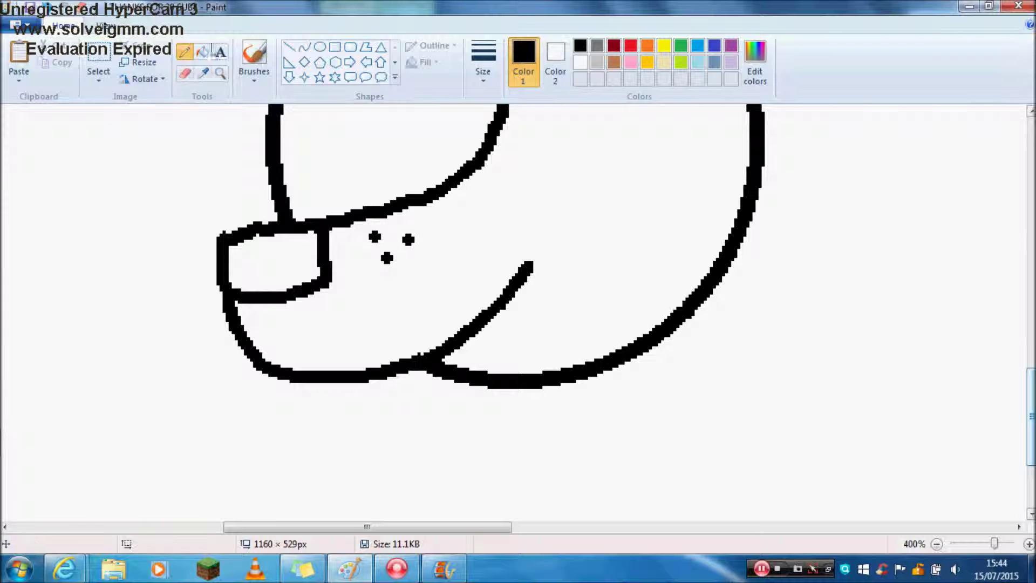
left_click(202, 52)
left_click(273, 259)
left_click(319, 334)
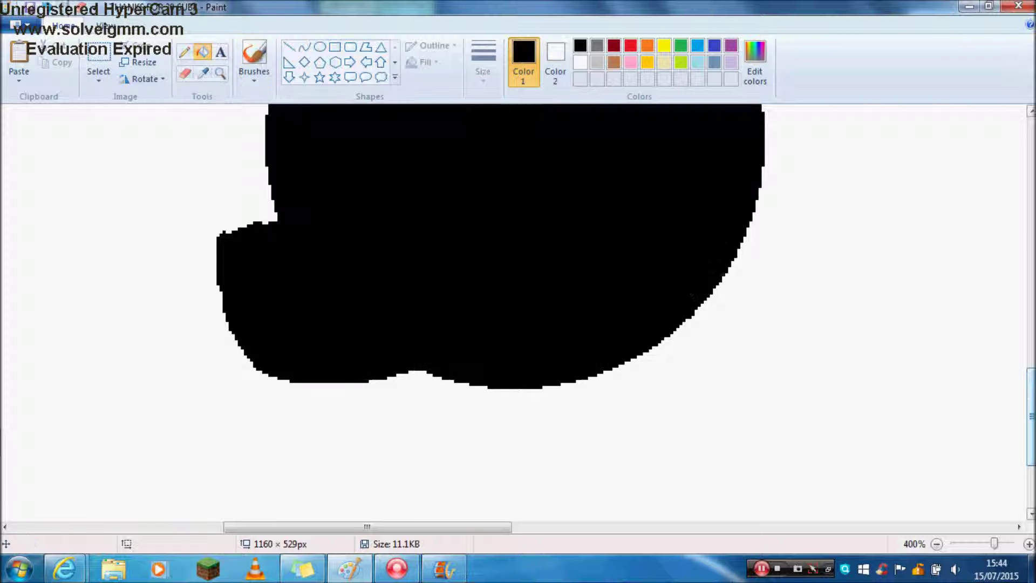
left_click(183, 52)
key("ctrl+z")
left_click_drag(256, 300, 268, 293)
left_click_drag(333, 263, 349, 233)
- Pencil an open lower jaw with an inner mouth outline under the muzzle, removing the head outline crossing it
mouse_move(533, 267)
left_mouse_down()
mouse_move(577, 378)
mouse_move(576, 448)
mouse_move(524, 465)
mouse_move(491, 455)
mouse_move(464, 430)
mouse_move(445, 383)
mouse_move(460, 373)
mouse_move(545, 379)
left_mouse_up()
left_click(184, 74)
left_click(185, 52)
mouse_move(449, 354)
left_mouse_down()
mouse_move(511, 431)
mouse_move(534, 434)
mouse_move(554, 420)
mouse_move(514, 296)
left_mouse_up()
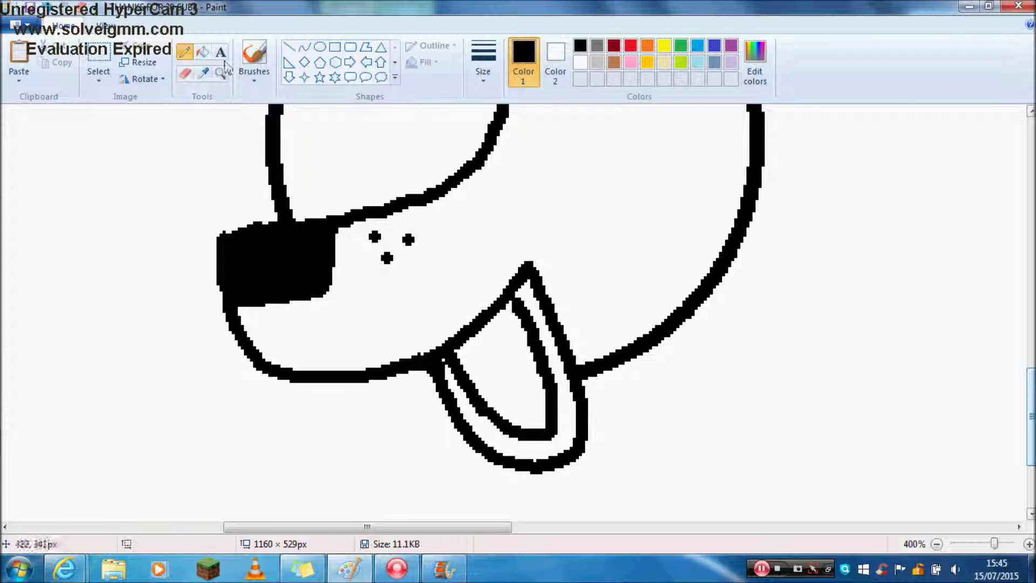
left_click(580, 62)
left_click(580, 45)
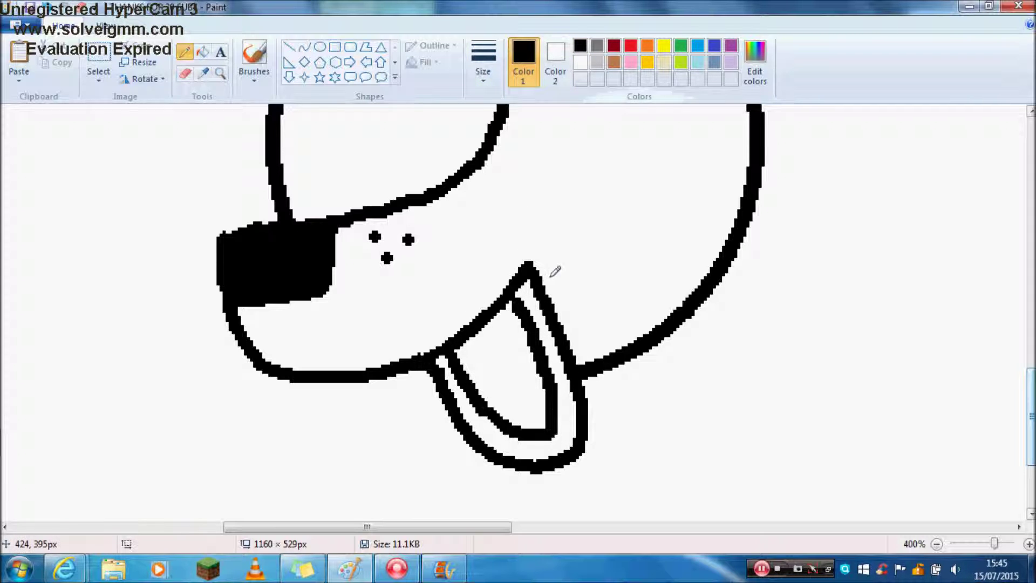
scroll(761, 354, "up", 4)
mouse_move(564, 302)
left_mouse_down()
mouse_move(576, 256)
mouse_move(617, 243)
mouse_move(643, 254)
mouse_move(681, 321)
left_mouse_up()
key("ctrl+z")
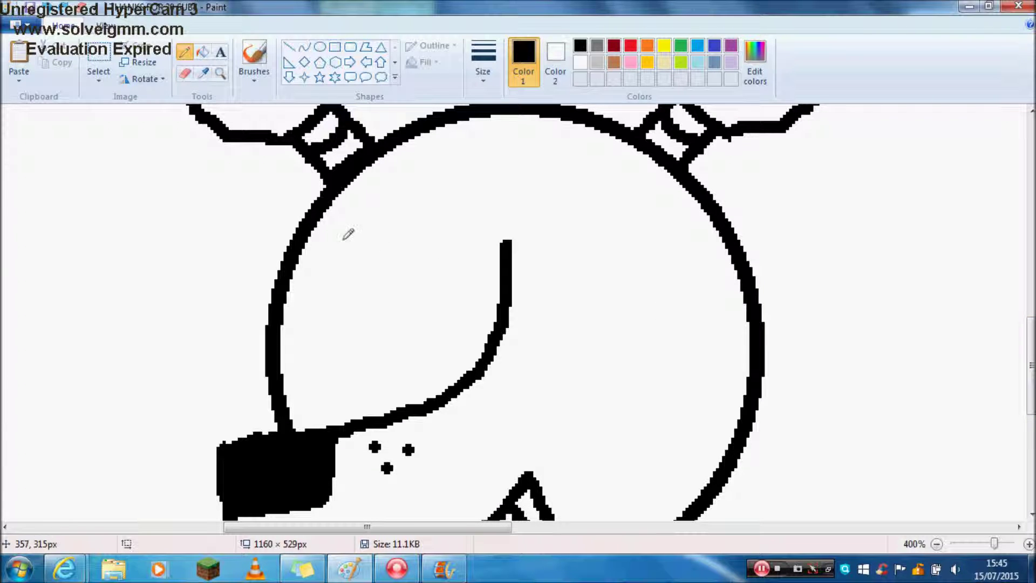
- Outline an eye patch above the muzzle with the Curve tool, using a dipped upper edge and rounded lower corners
left_click(304, 48)
mouse_move(331, 235)
left_mouse_down()
mouse_move(489, 238)
mouse_move(413, 257)
left_mouse_up()
left_click(305, 48)
mouse_move(335, 235)
left_mouse_down()
mouse_move(386, 394)
mouse_move(291, 369)
left_mouse_up()
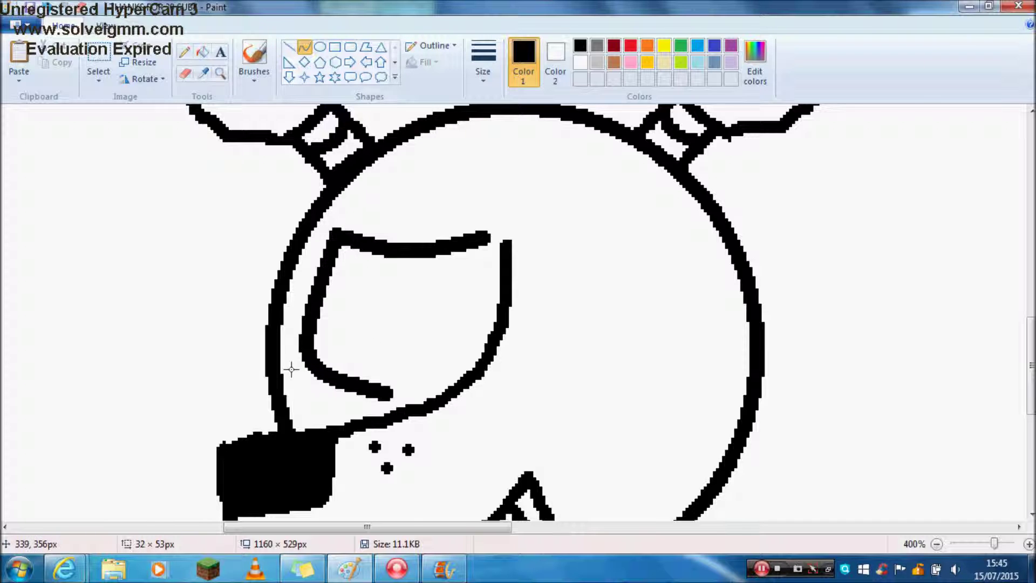
mouse_move(489, 238)
left_mouse_down()
mouse_move(387, 394)
mouse_move(464, 381)
left_mouse_up()
- Draw a diagonal strap line from the nose to the top of the head, and fill the eye patch black
left_click(289, 48)
mouse_move(292, 426)
left_mouse_down()
mouse_move(478, 170)
mouse_move(501, 111)
left_mouse_up()
left_click(202, 52)
left_click(401, 340)
left_click(332, 302)
left_click(184, 51)
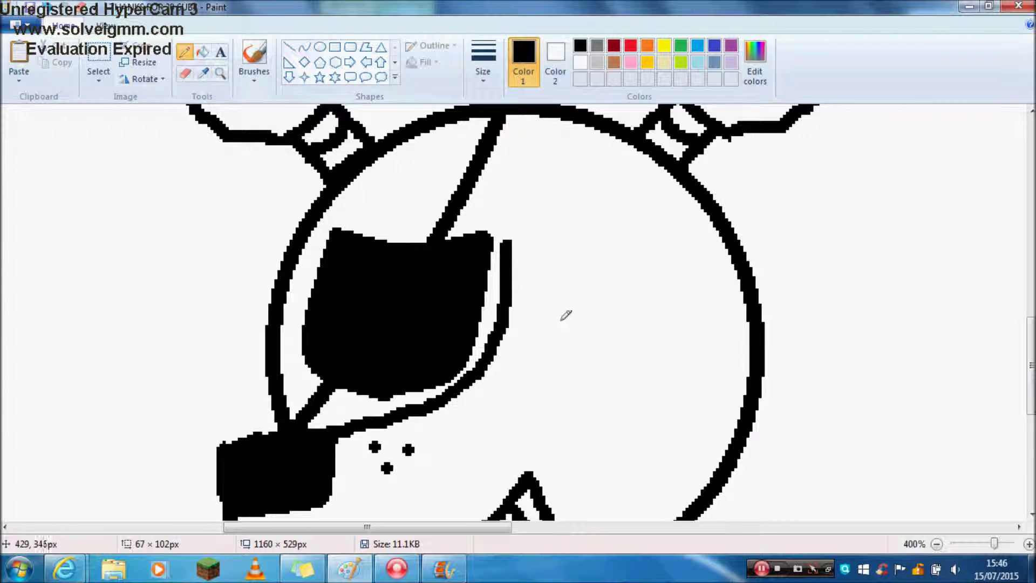
left_click(305, 47)
left_click_drag(546, 306, 710, 306)
left_click_drag(627, 305, 620, 250)
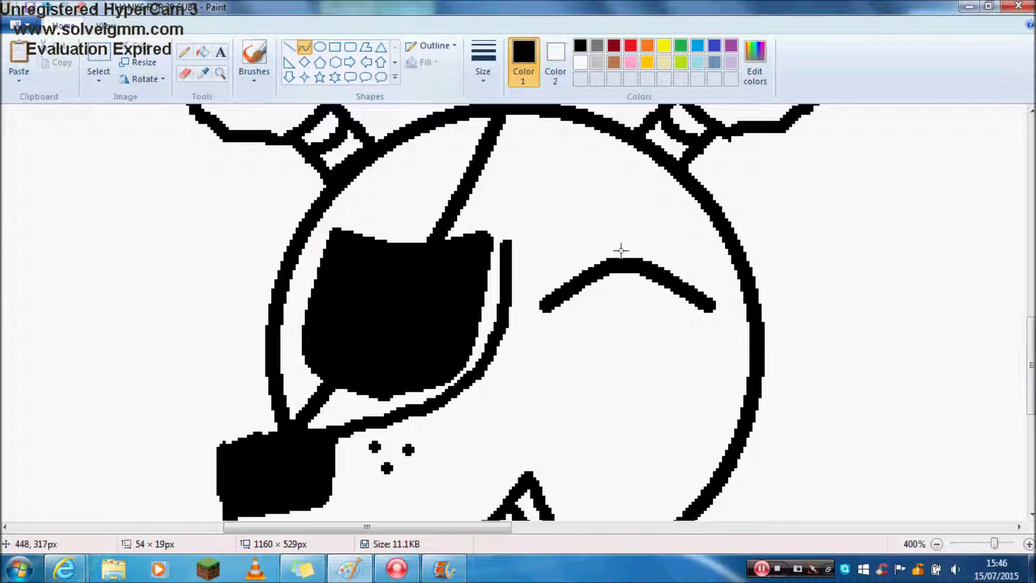
key("ctrl+z")
- Pencil a closed eye as an arch on the side of the face opposite the eye patch
left_click(184, 51)
mouse_move(564, 318)
left_mouse_down()
mouse_move(587, 283)
mouse_move(681, 327)
left_mouse_up()
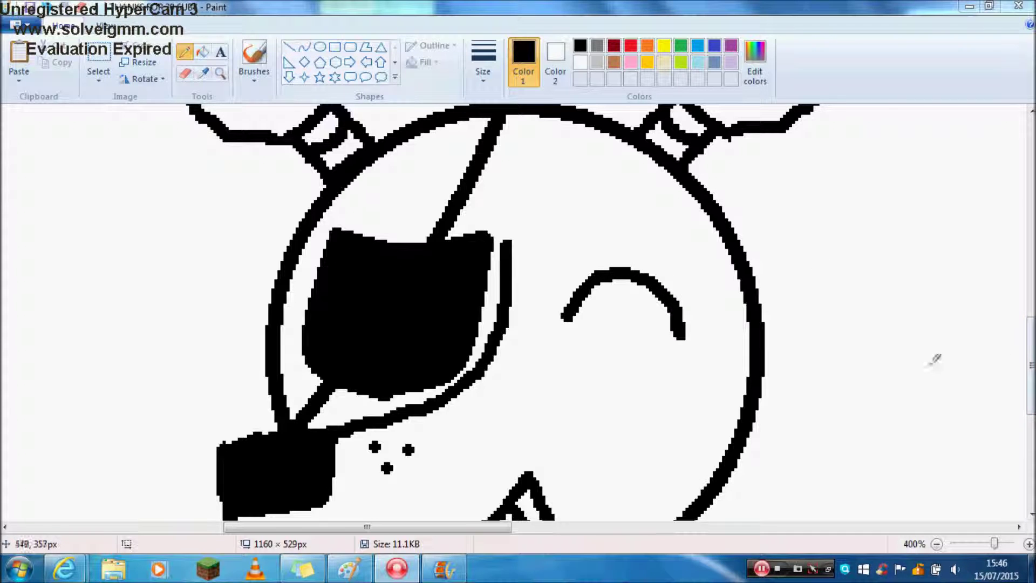
- Pencil pointed upper and lower teeth inside the open mouth, and fill the space between them black
scroll(641, 478, "down", 3)
mouse_move(465, 436)
left_mouse_down()
mouse_move(485, 420)
mouse_move(506, 430)
mouse_move(521, 400)
left_mouse_up()
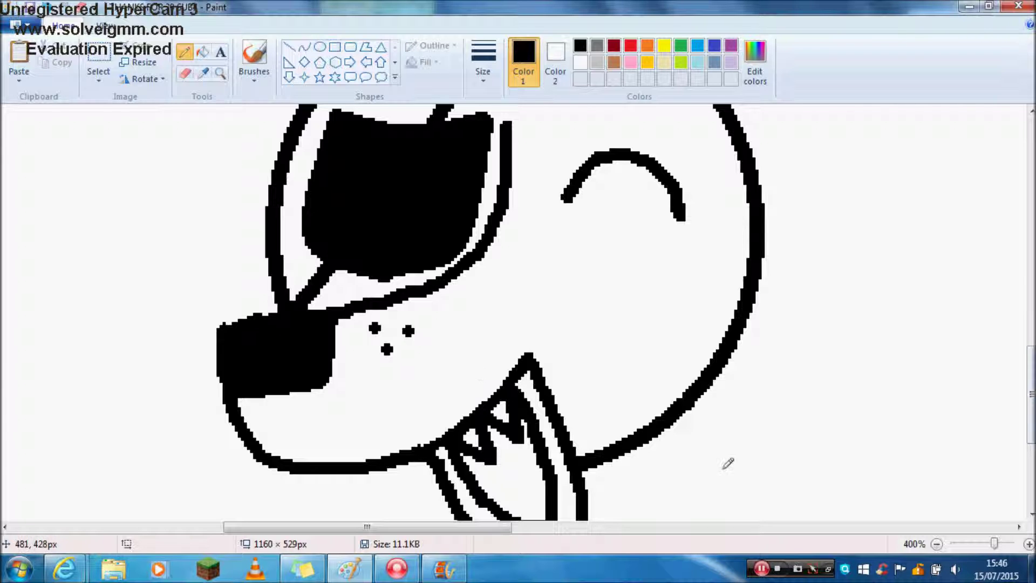
scroll(728, 463, "down", 4)
mouse_move(486, 310)
left_mouse_down()
mouse_move(525, 356)
mouse_move(548, 338)
mouse_move(523, 311)
mouse_move(535, 290)
left_mouse_up()
left_click(203, 51)
left_click(507, 292)
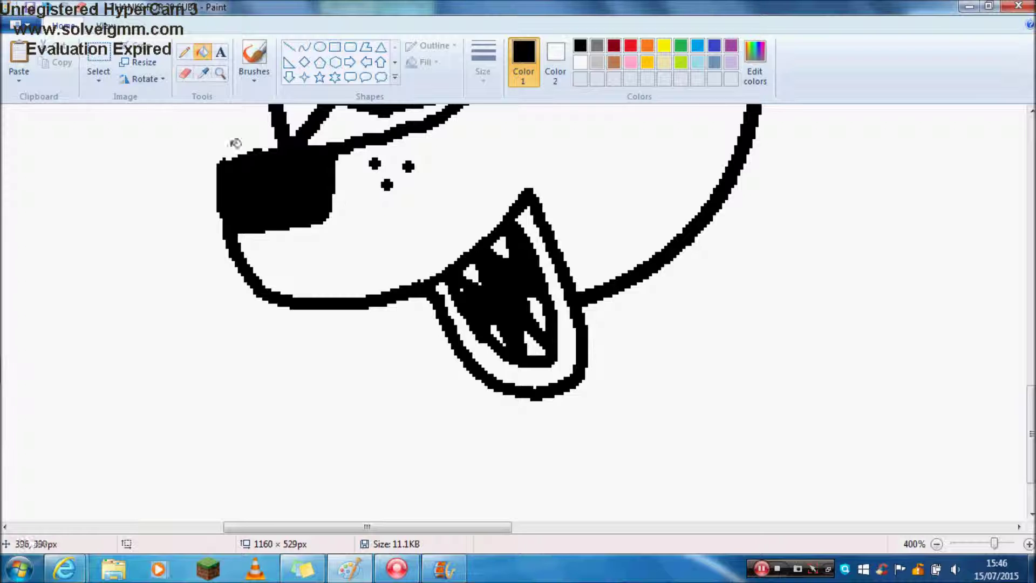
- Erase the top of the second head's outline between the two ears
left_click(184, 51)
left_click_drag(1030, 424, 1031, 328)
left_click(185, 74)
mouse_move(490, 214)
left_mouse_down()
mouse_move(463, 222)
mouse_move(539, 224)
mouse_move(453, 236)
left_mouse_up()
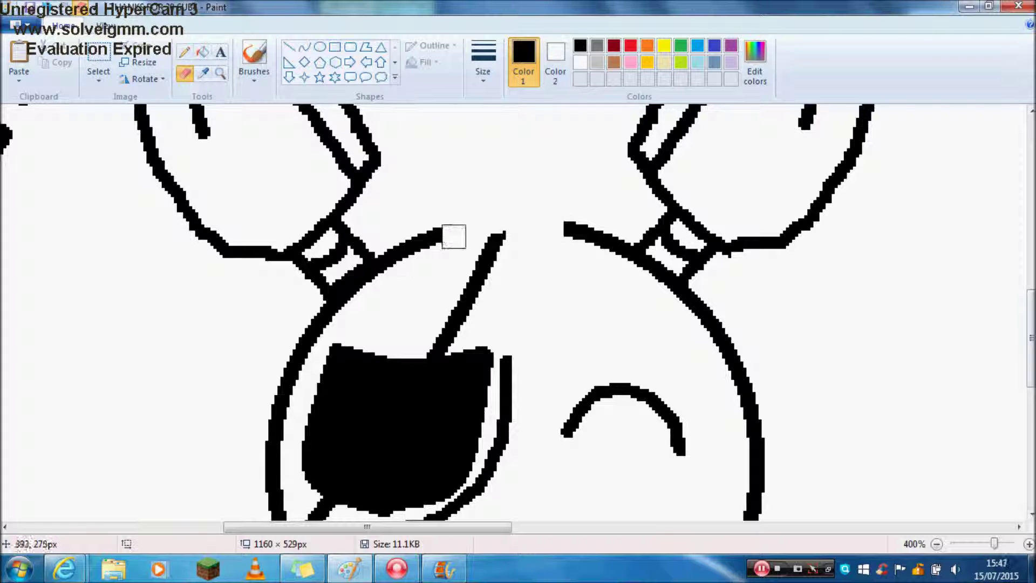
- Erase the right side of the second head's outline and pencil jagged cheek fur with three points in its place
scroll(594, 227, "down", 3)
mouse_move(746, 252)
left_mouse_down()
mouse_move(764, 376)
mouse_move(726, 398)
left_mouse_up()
left_click(185, 52)
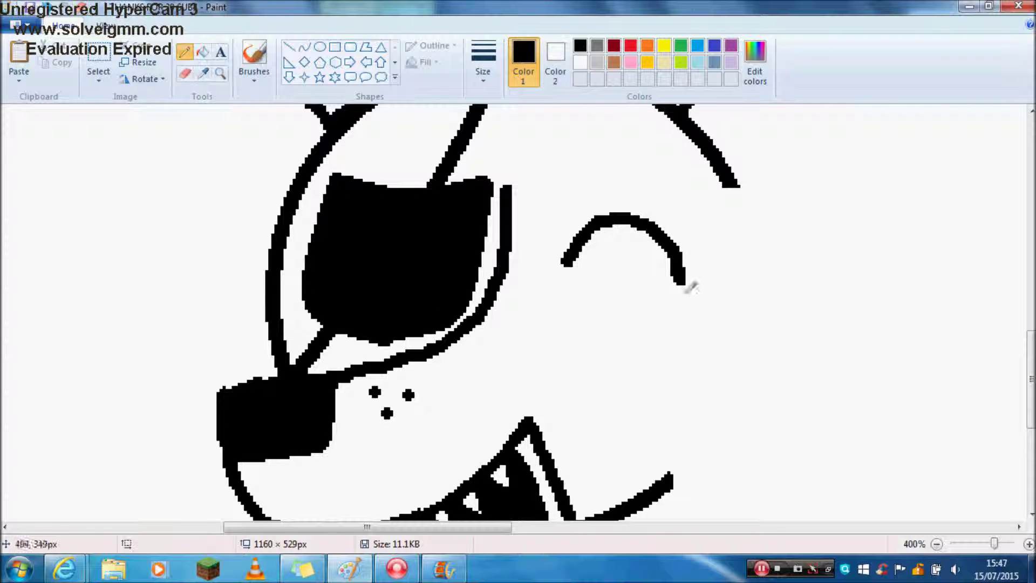
mouse_move(737, 186)
left_mouse_down()
mouse_move(774, 248)
mouse_move(753, 492)
mouse_move(681, 478)
left_mouse_up()
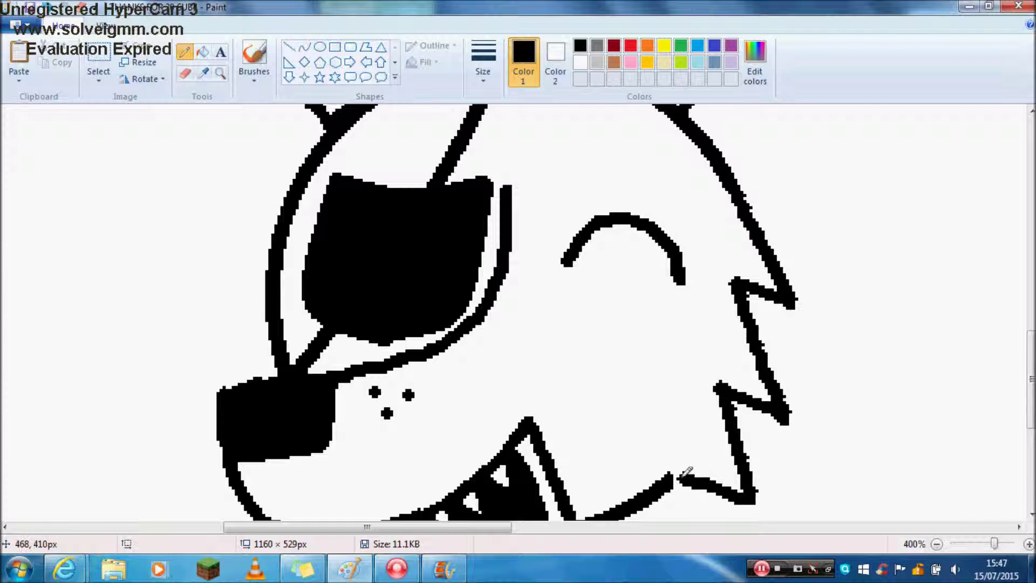
- Replace the left side of the head outline with pencilled jagged fur down to the nose, and tidy the join with white
left_click(184, 73)
mouse_move(310, 170)
left_mouse_down()
mouse_move(297, 173)
mouse_move(284, 203)
mouse_move(271, 352)
left_mouse_up()
left_click(184, 52)
mouse_move(315, 144)
left_mouse_down()
mouse_move(261, 273)
mouse_move(279, 280)
mouse_move(274, 362)
left_mouse_up()
scroll(256, 152, "down", 5)
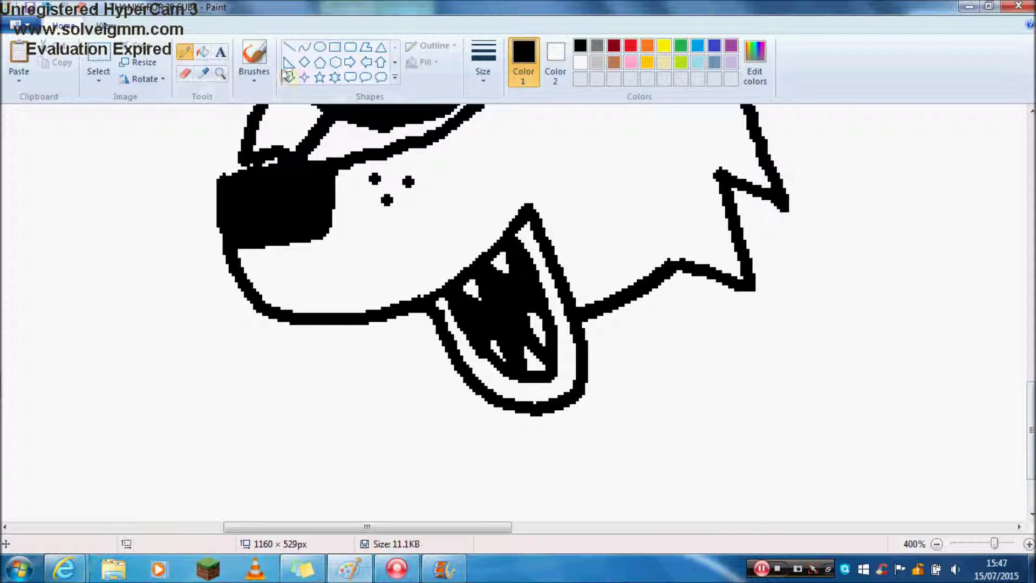
left_click(580, 62)
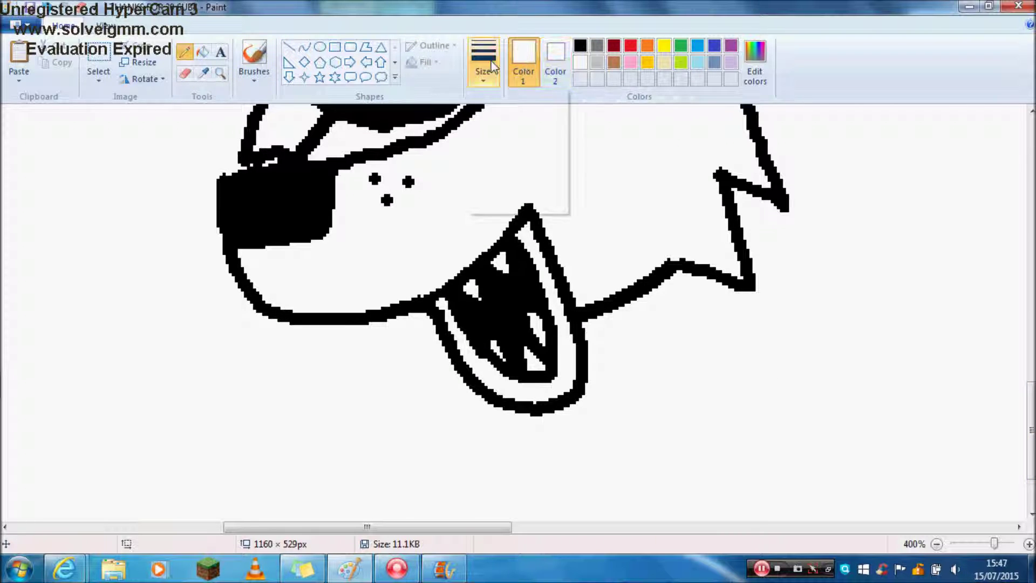
left_click(581, 45)
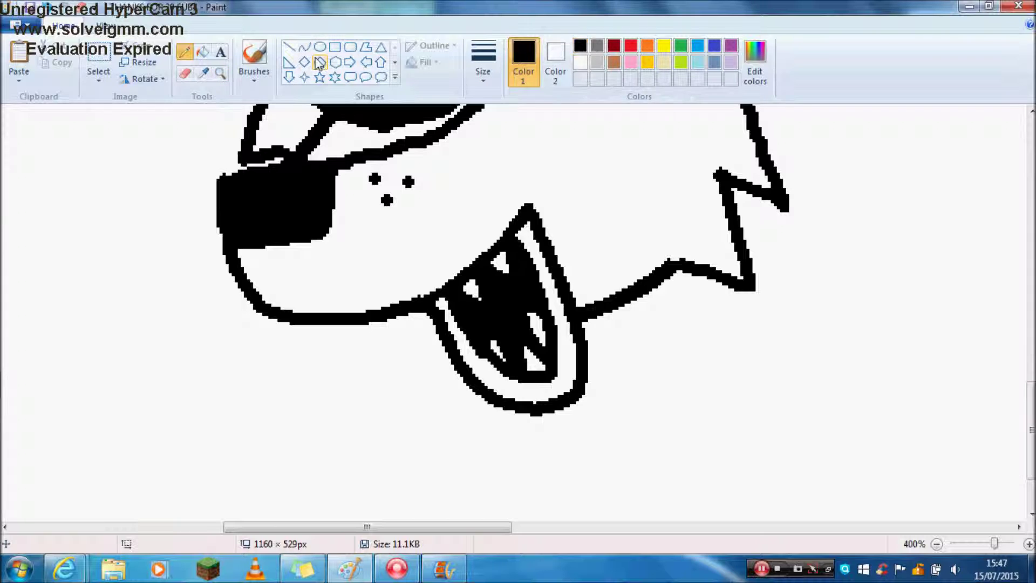
- Draw a short neck behind the lower jaw and pencil thinner joint lines across it
left_click(289, 46)
left_click_drag(623, 299, 626, 331)
left_click(188, 54)
left_click(483, 70)
left_click(518, 195)
left_click_drag(585, 340, 627, 331)
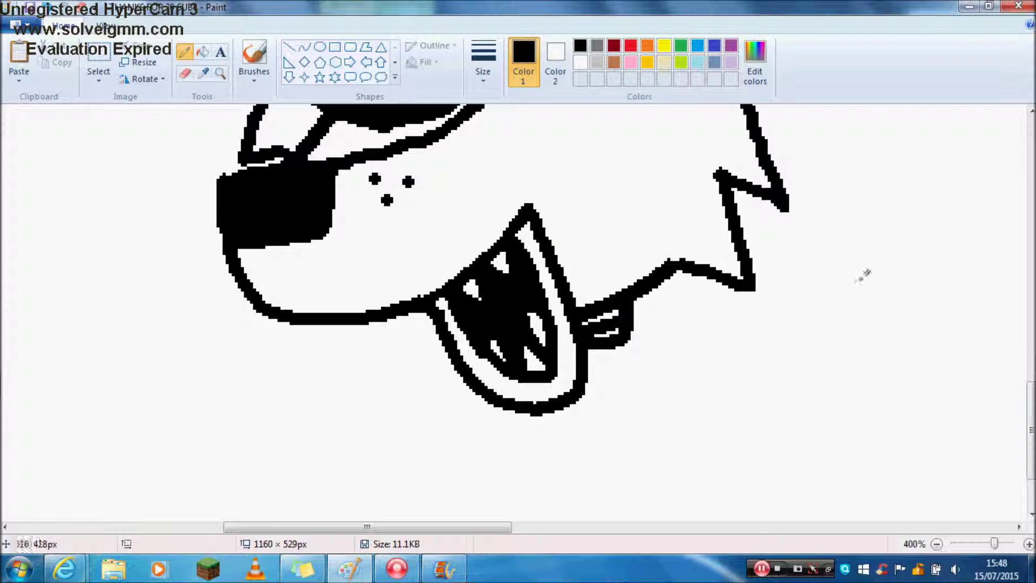
- Pencil the second character's shoulders, bent arms with jagged elbow fur, and the left side of the torso
scroll(626, 302, "down", 2)
mouse_move(627, 223)
left_mouse_down()
mouse_move(694, 280)
mouse_move(727, 367)
mouse_move(751, 352)
mouse_move(812, 251)
left_mouse_up()
mouse_move(461, 260)
left_mouse_down()
mouse_move(408, 384)
mouse_move(342, 280)
mouse_move(279, 348)
mouse_move(405, 474)
mouse_move(494, 389)
mouse_move(491, 513)
left_mouse_up()
left_click(185, 73)
mouse_move(378, 456)
left_mouse_down()
mouse_move(387, 467)
mouse_move(462, 440)
left_mouse_up()
left_click(184, 51)
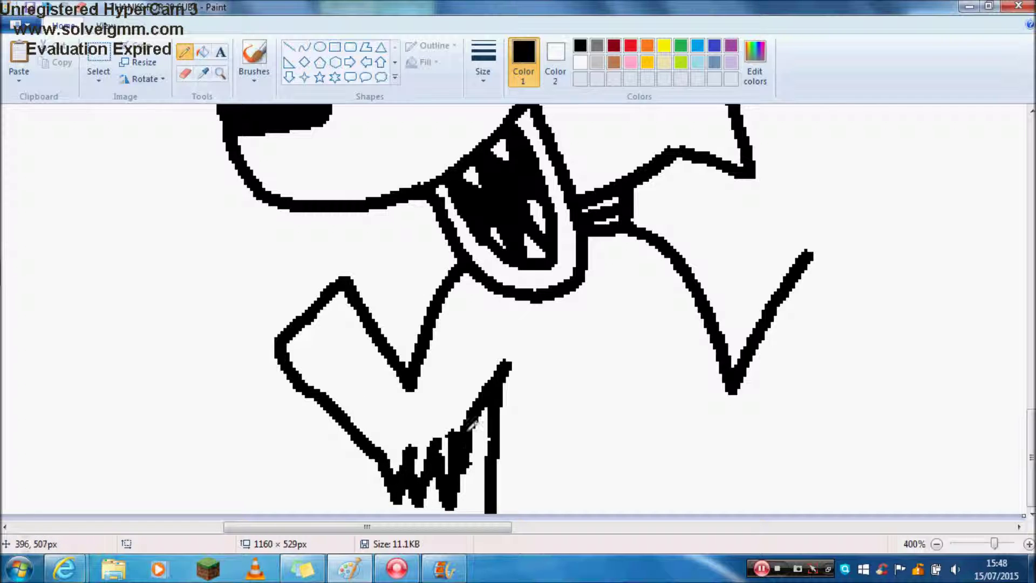
mouse_move(651, 356)
left_mouse_down()
mouse_move(724, 453)
mouse_move(759, 463)
mouse_move(861, 275)
left_mouse_up()
- Erase the fur tufts at the left elbow and pencil smaller, shorter ones in their place
left_click(185, 73)
mouse_move(455, 422)
left_mouse_down()
mouse_move(451, 480)
mouse_move(439, 471)
mouse_move(396, 498)
mouse_move(401, 468)
mouse_move(373, 489)
left_mouse_up()
left_click(185, 51)
mouse_move(390, 452)
left_mouse_down()
mouse_move(412, 478)
mouse_move(464, 463)
mouse_move(475, 421)
mouse_move(424, 475)
mouse_move(392, 449)
left_mouse_up()
key("ctrl+z")
- Pencil the right side of the torso from the armpit down to the canvas's lower edge
left_click_drag(372, 527, 457, 528)
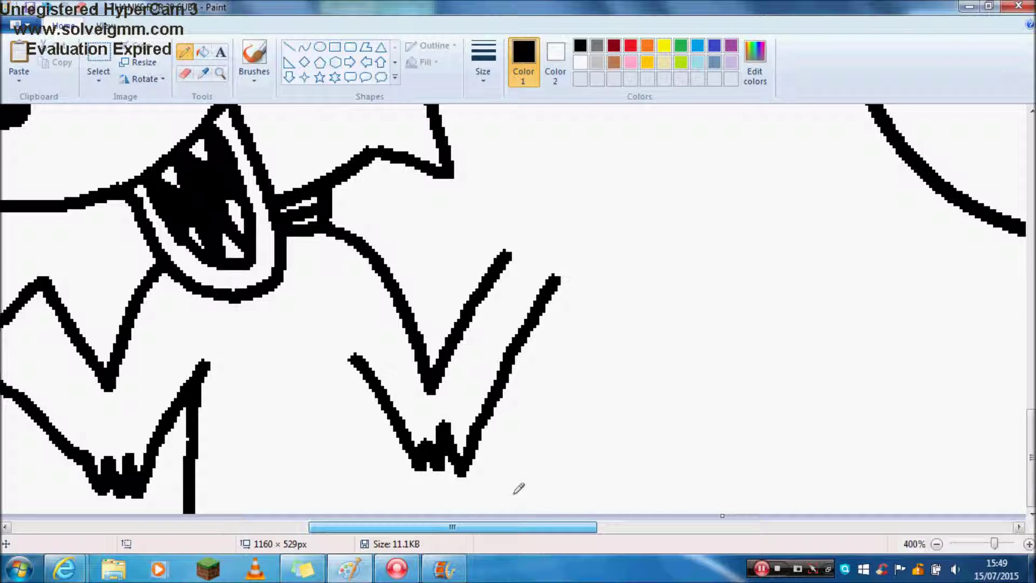
left_click_drag(372, 381, 380, 514)
left_click(937, 544)
left_click(937, 544)
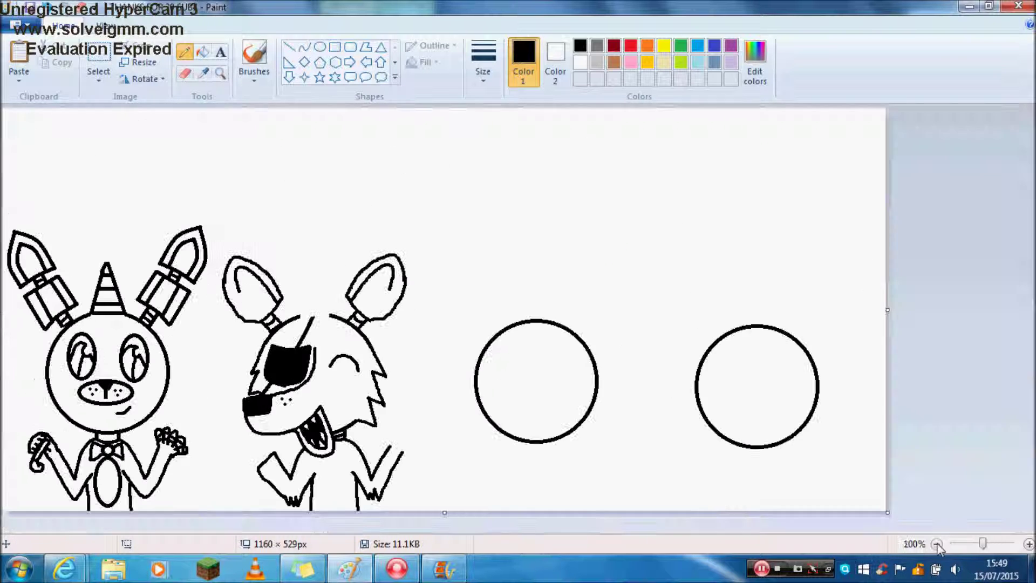
- Draw a tall belly oval centred on the second character's torso, running off the canvas's lower edge
left_click(1029, 544)
left_click(1030, 544)
left_click(1030, 544)
left_click_drag(1029, 178, 1030, 396)
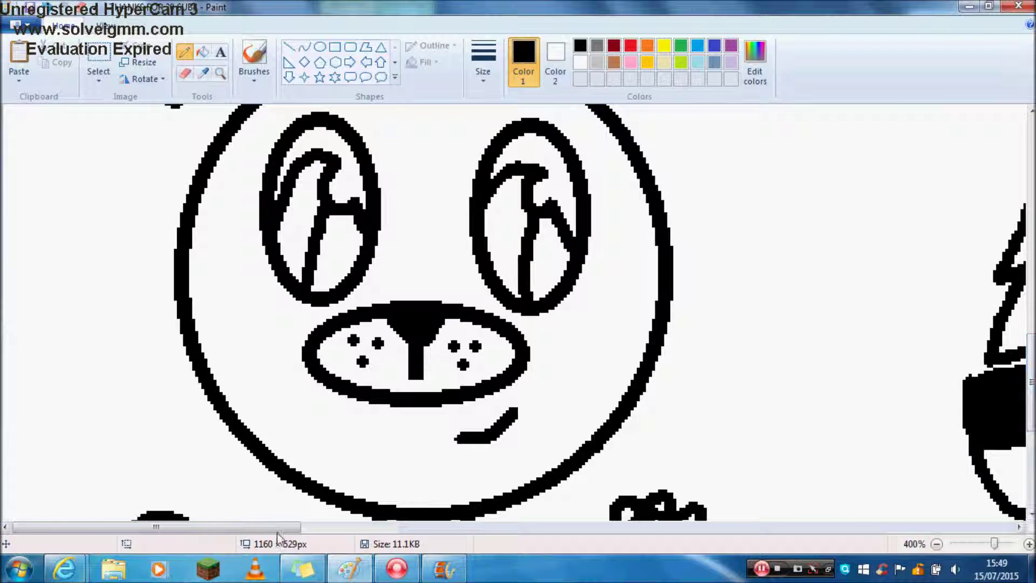
left_click_drag(278, 528, 535, 528)
scroll(830, 265, "down", 5)
left_click(319, 47)
left_click_drag(374, 340, 495, 548)
left_click_drag(439, 463, 430, 444)
- Draw a cone-shaped cuff over the end of the left forearm and pencil a curved hook coming out of it
left_click(305, 47)
left_click_drag(194, 271, 82, 385)
mouse_move(145, 317)
left_mouse_down()
mouse_move(158, 338)
mouse_move(157, 307)
left_mouse_up()
left_click(184, 51)
mouse_move(109, 235)
left_mouse_down()
mouse_move(86, 269)
mouse_move(81, 352)
left_mouse_up()
left_click_drag(107, 231, 189, 242)
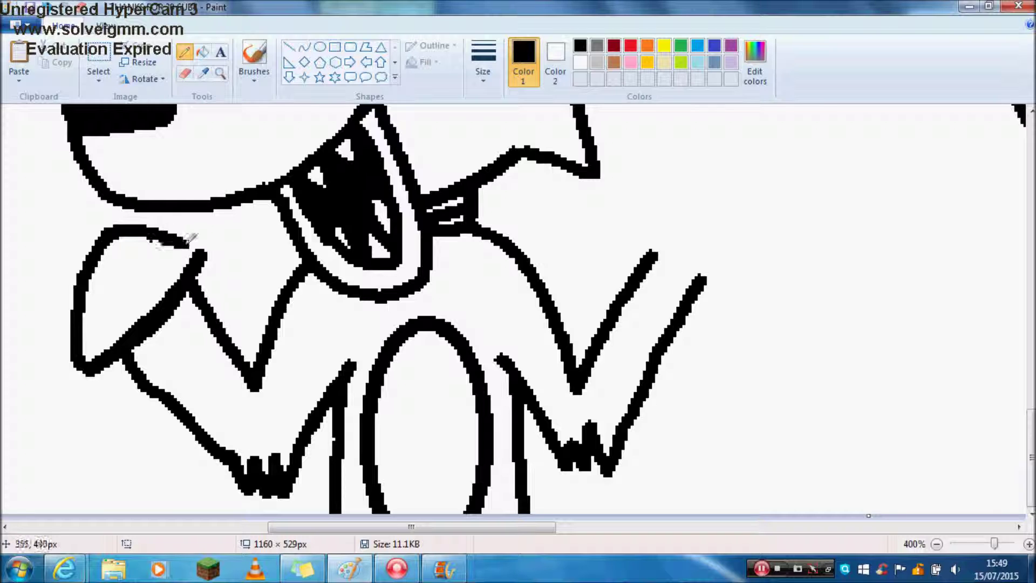
scroll(647, 479, "down", 3)
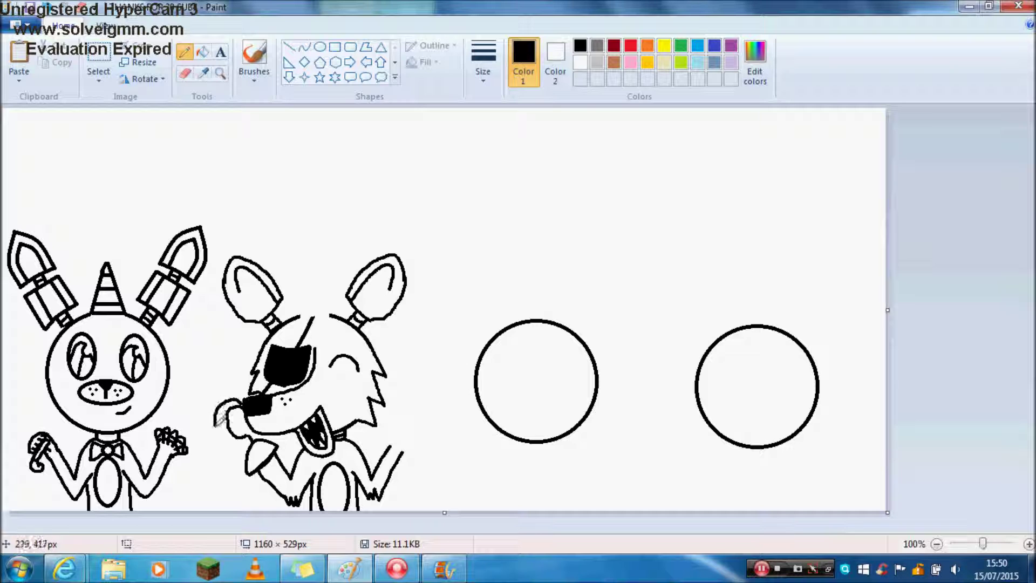
left_click_drag(223, 411, 224, 434)
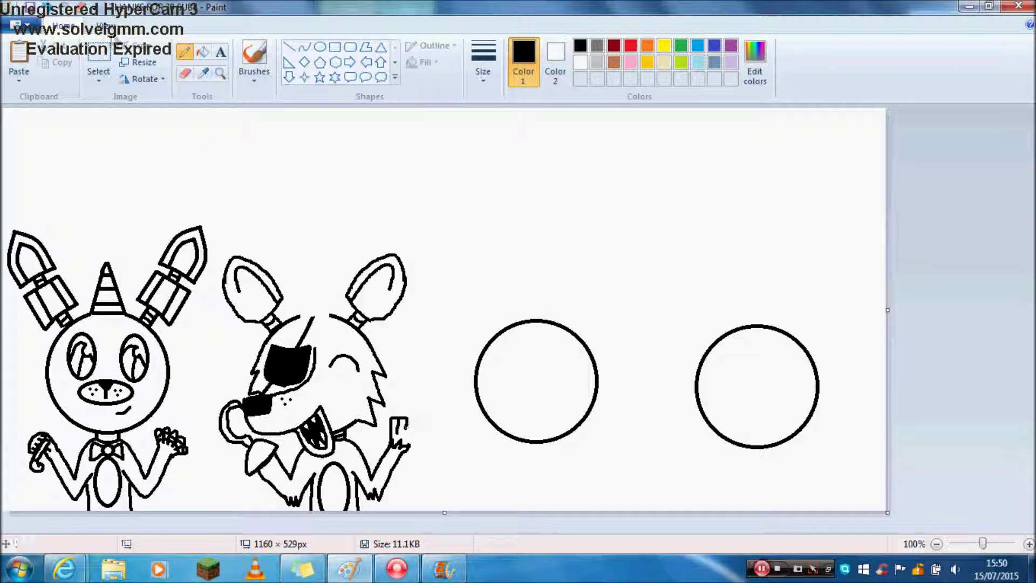
- Pencil the fingers of the second character's raised right hand and save the drawing
left_click_drag(409, 418, 414, 430)
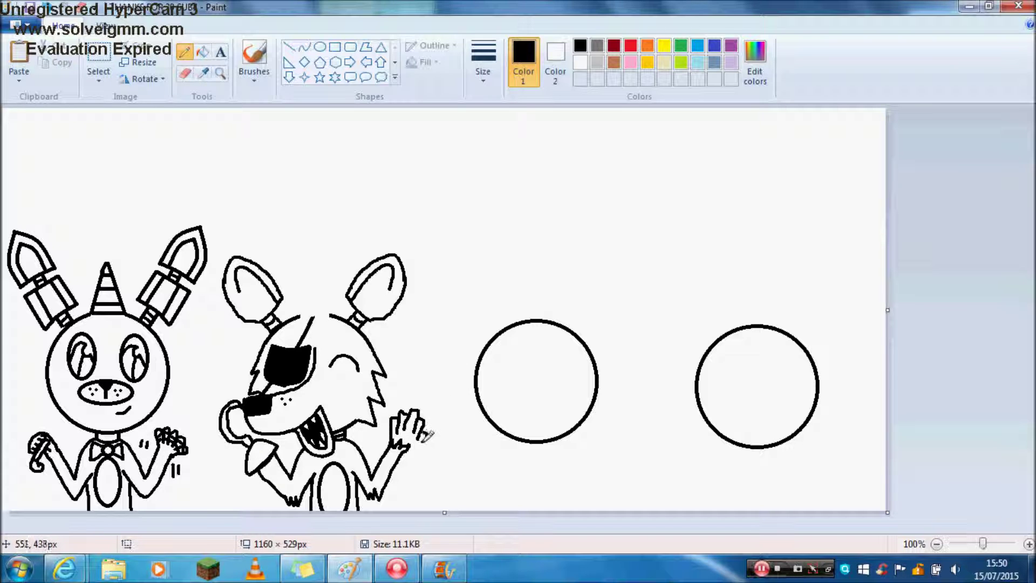
left_click(29, 7)
- Pencil thin joint lines across the raised hand's fingers and a jagged tear with crossing lines inside the belly oval
left_click_drag(982, 544, 994, 544)
left_click_drag(1029, 162, 1030, 367)
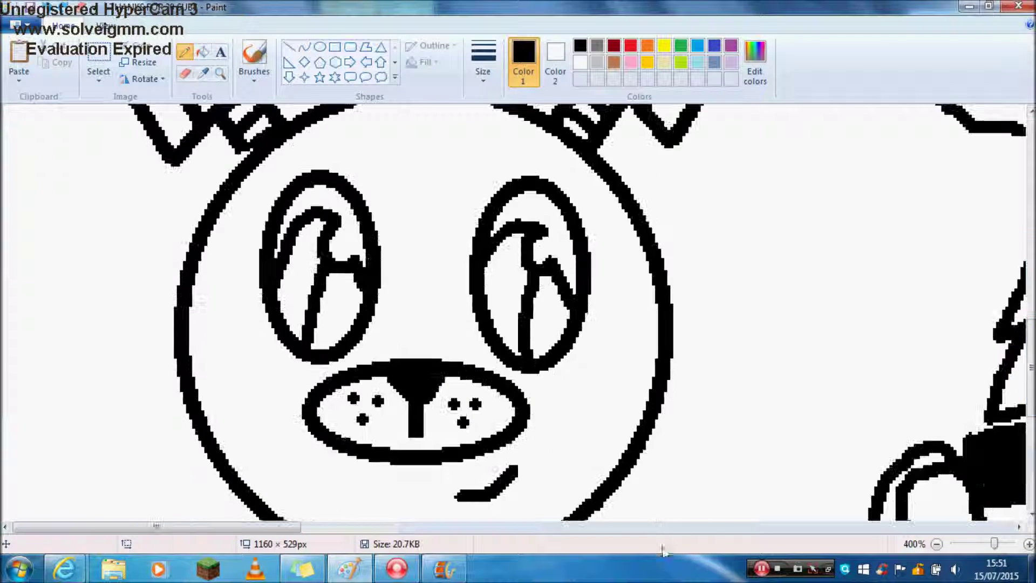
left_click_drag(291, 527, 512, 528)
left_click_drag(1028, 367, 1028, 461)
mouse_move(518, 416)
left_mouse_down()
mouse_move(561, 408)
mouse_move(553, 475)
mouse_move(532, 415)
mouse_move(553, 414)
left_mouse_up()
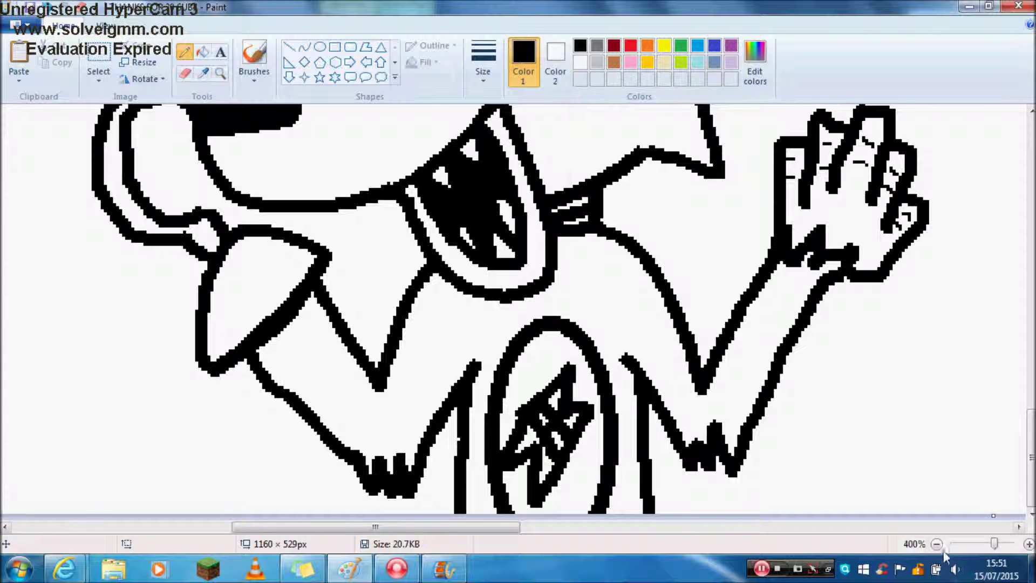
- Pencil a pointed bushy tail behind the fox's raised arm, with jagged fur marking its tip
left_click(483, 68)
left_click(518, 197)
left_click(937, 544)
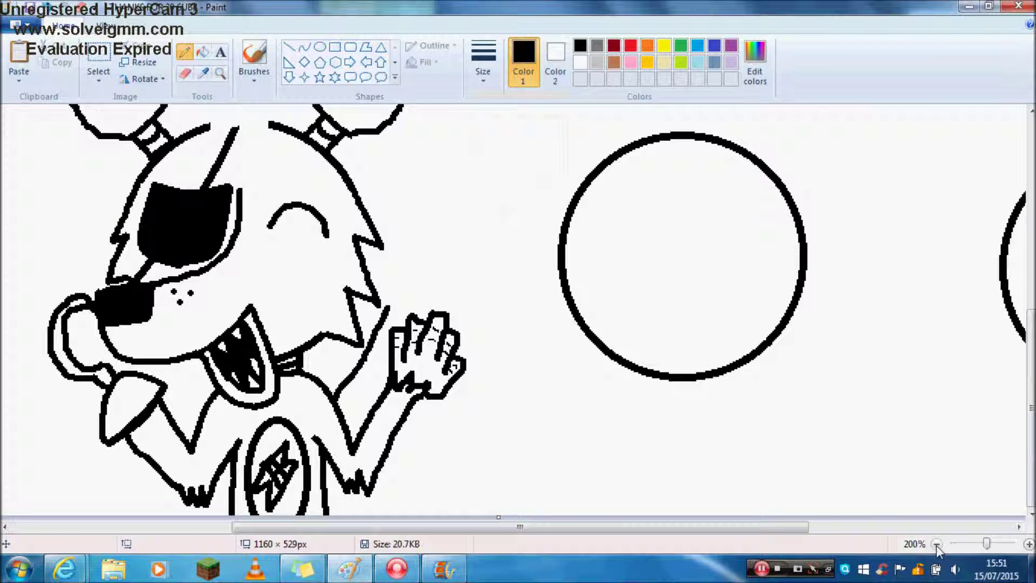
left_click_drag(397, 298, 422, 303)
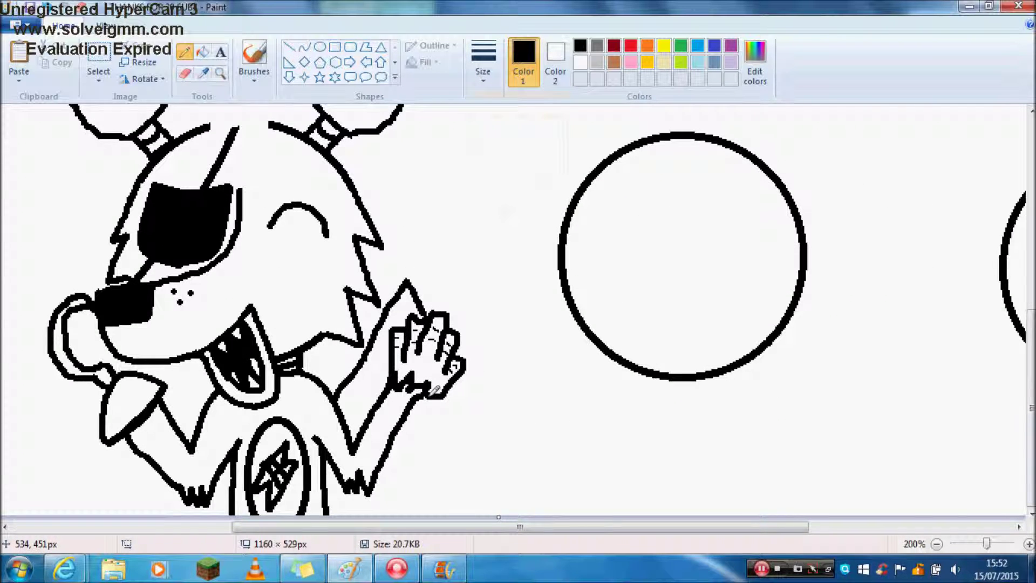
left_click_drag(431, 396, 382, 527)
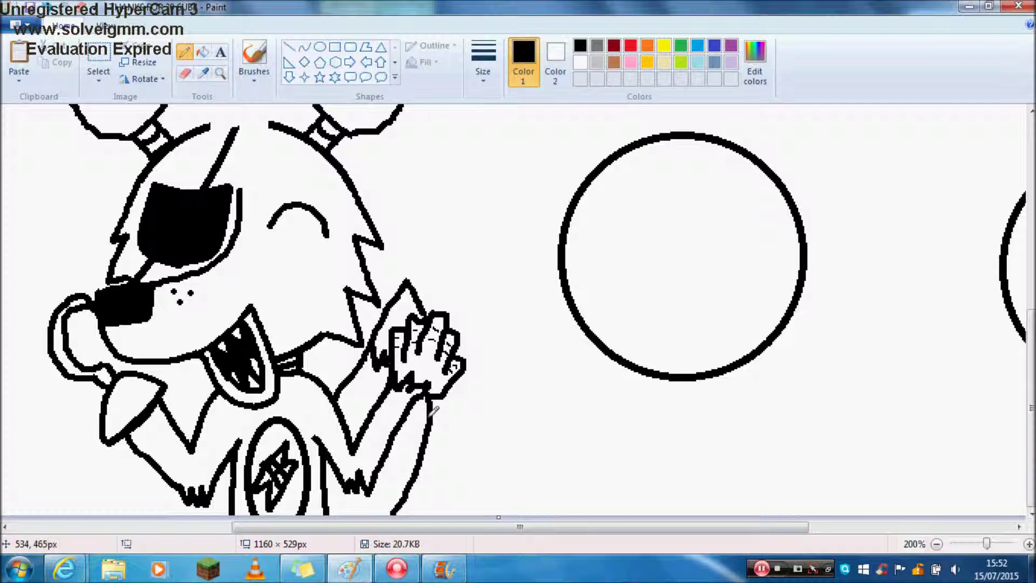
left_click(47, 7)
mouse_move(368, 358)
left_mouse_down()
mouse_move(382, 352)
mouse_move(389, 375)
left_mouse_up()
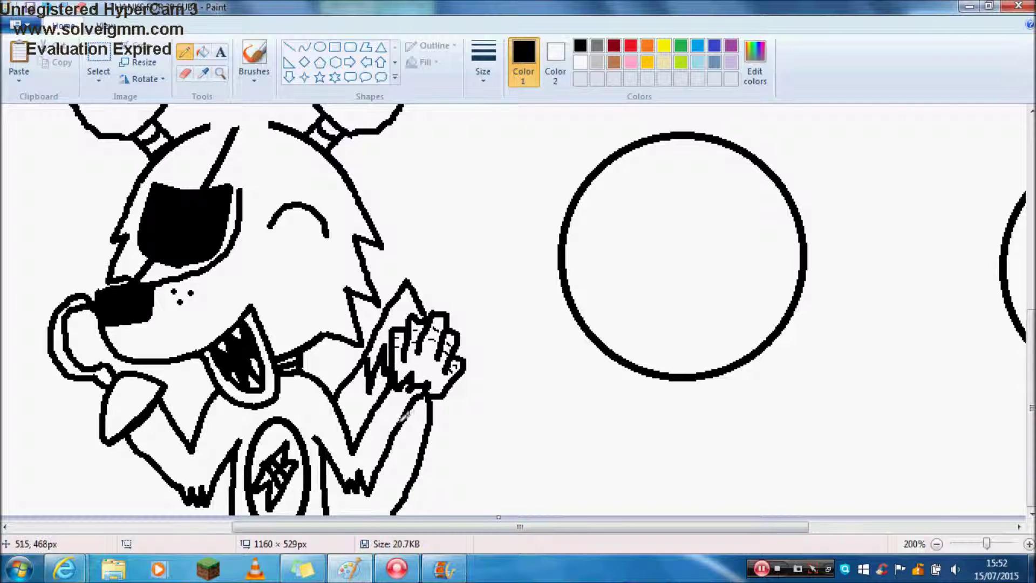
- Close the gap in the top of the fox's head with a straight line and draw a tall triangular party hat on it
left_click(289, 47)
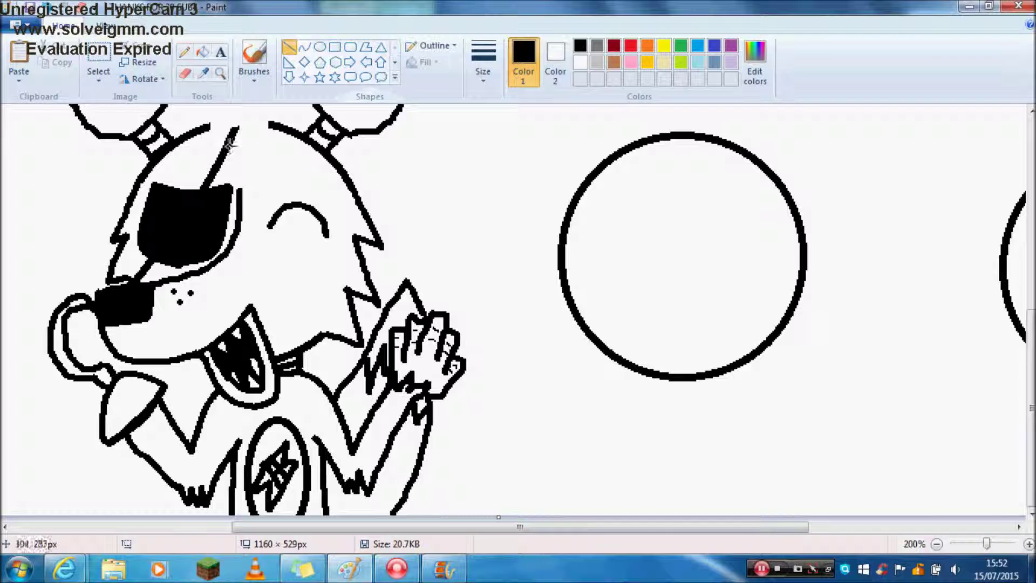
left_click_drag(227, 125, 272, 124)
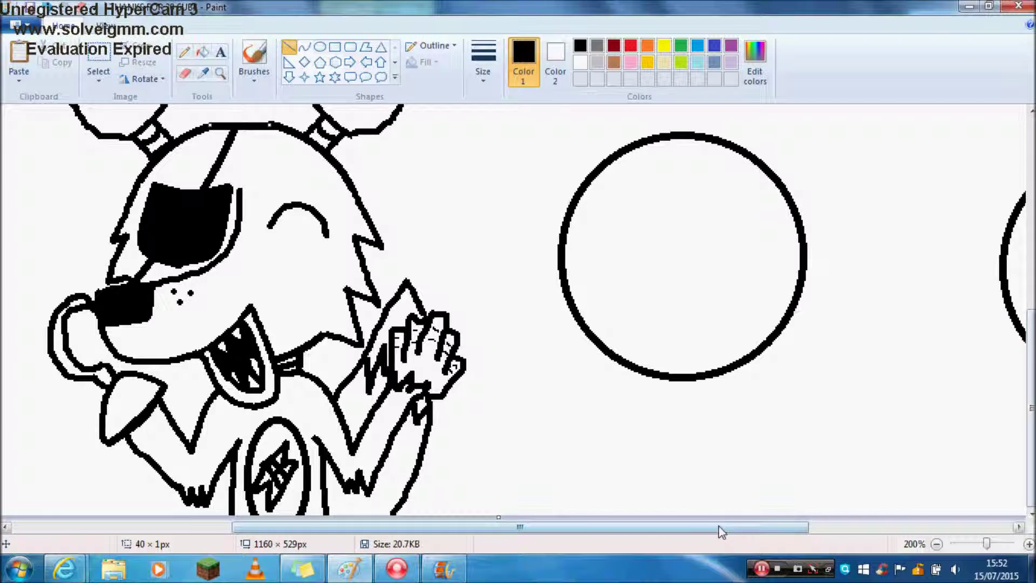
left_click_drag(723, 527, 537, 527)
left_click_drag(1031, 353, 1031, 273)
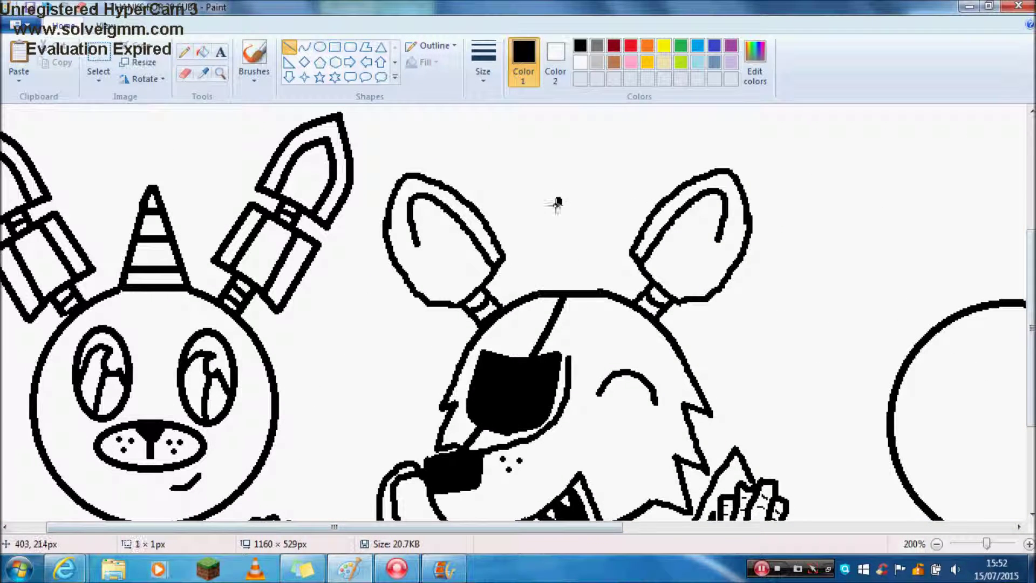
left_click_drag(557, 199, 532, 294)
left_click_drag(609, 292, 564, 188)
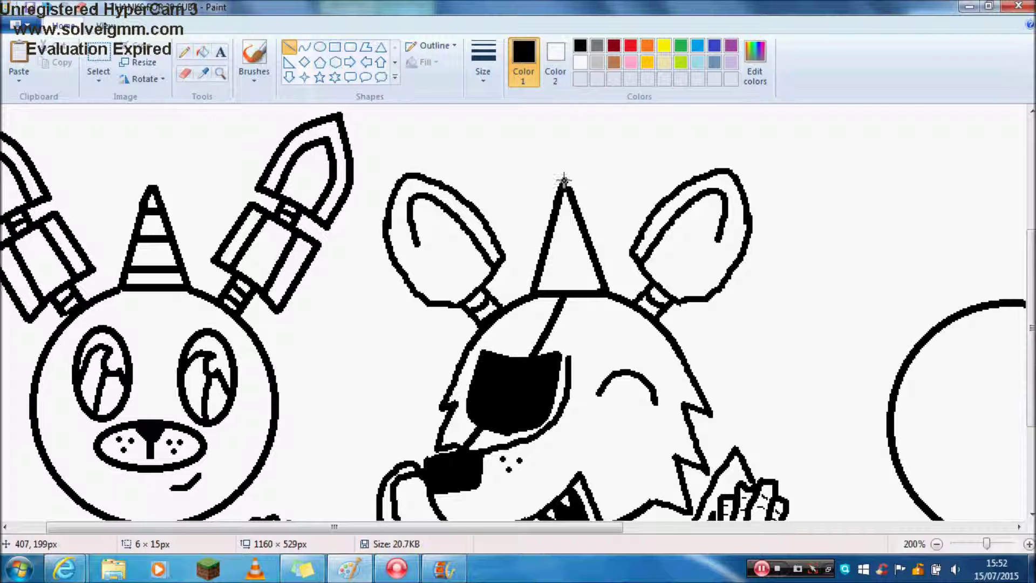
- Pencil three light blue spirals stacked inside the fox's party hat
left_click(1029, 544)
left_click_drag(336, 528, 499, 556)
left_click_drag(506, 274, 503, 292)
left_click(184, 51)
left_click(395, 63)
left_click(394, 47)
left_click(630, 45)
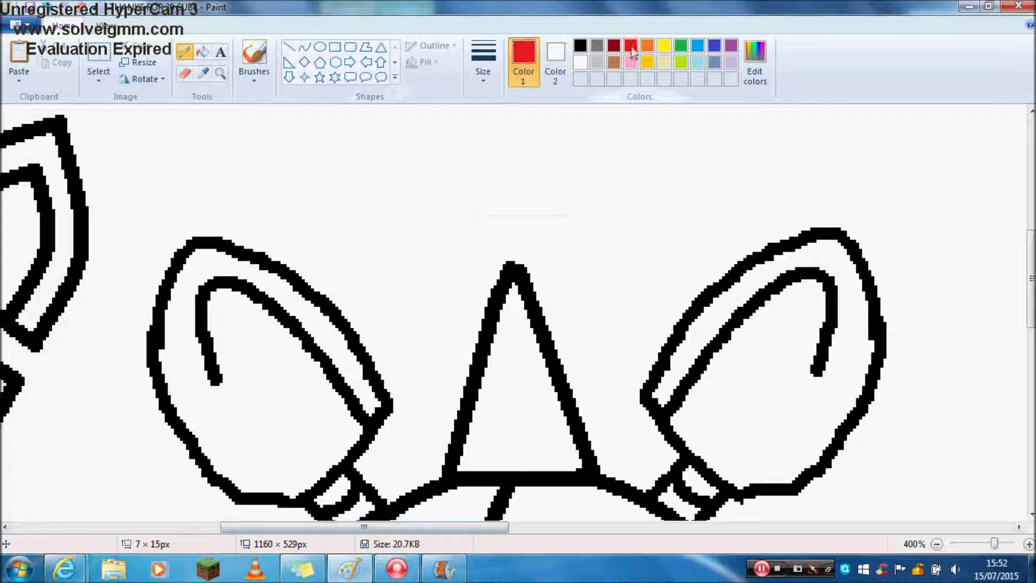
left_click(697, 45)
left_click_drag(509, 336, 520, 318)
left_click_drag(533, 378, 526, 378)
mouse_move(494, 413)
left_mouse_down()
mouse_move(515, 402)
mouse_move(522, 435)
mouse_move(507, 432)
mouse_move(530, 394)
left_mouse_up()
left_click(47, 7)
left_click_drag(535, 455, 519, 444)
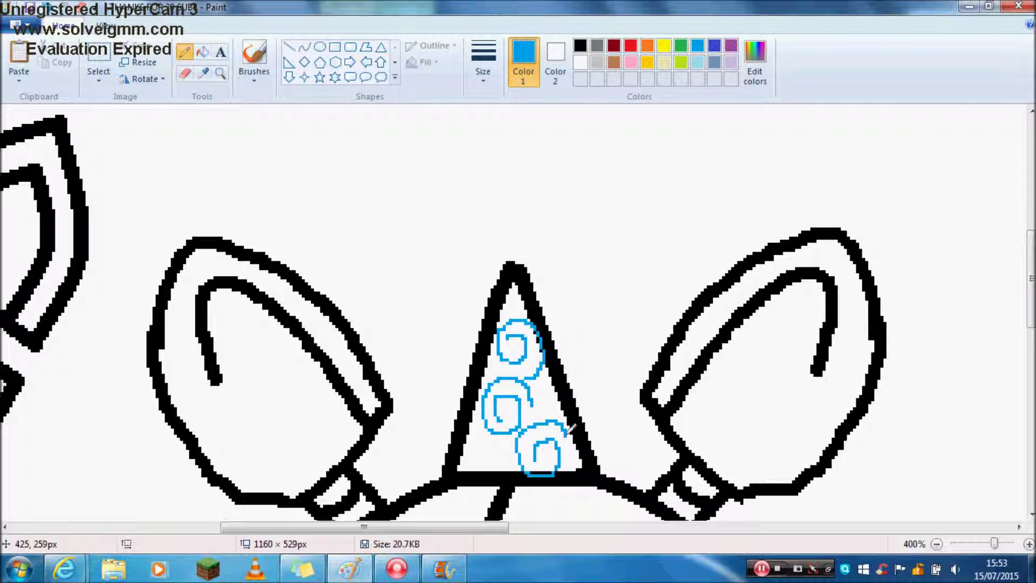
- Retouch the party hat's outline in black where the blue spirals overlap it
left_click(580, 46)
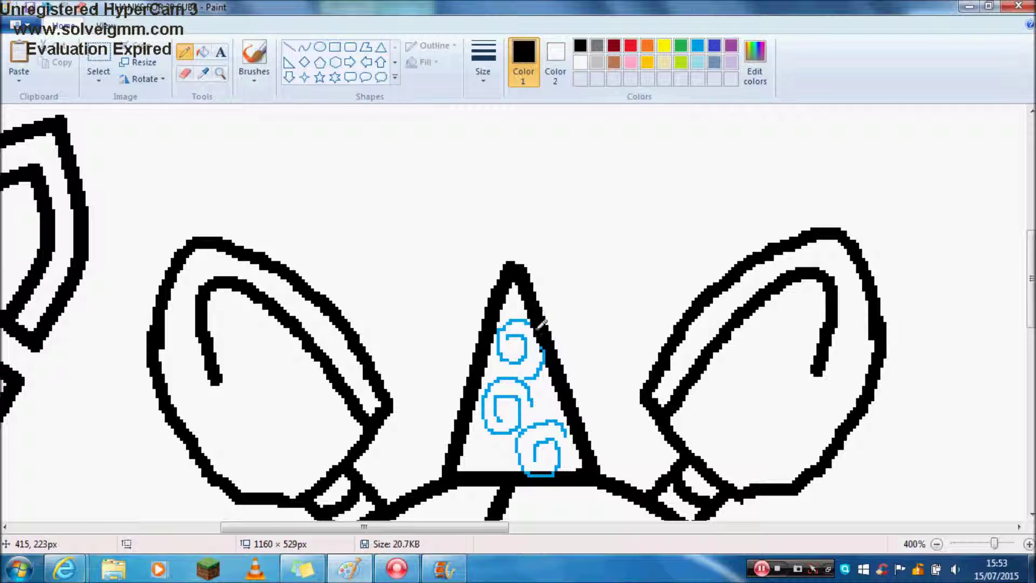
left_click_drag(537, 468, 559, 465)
left_click(936, 544)
left_click(936, 544)
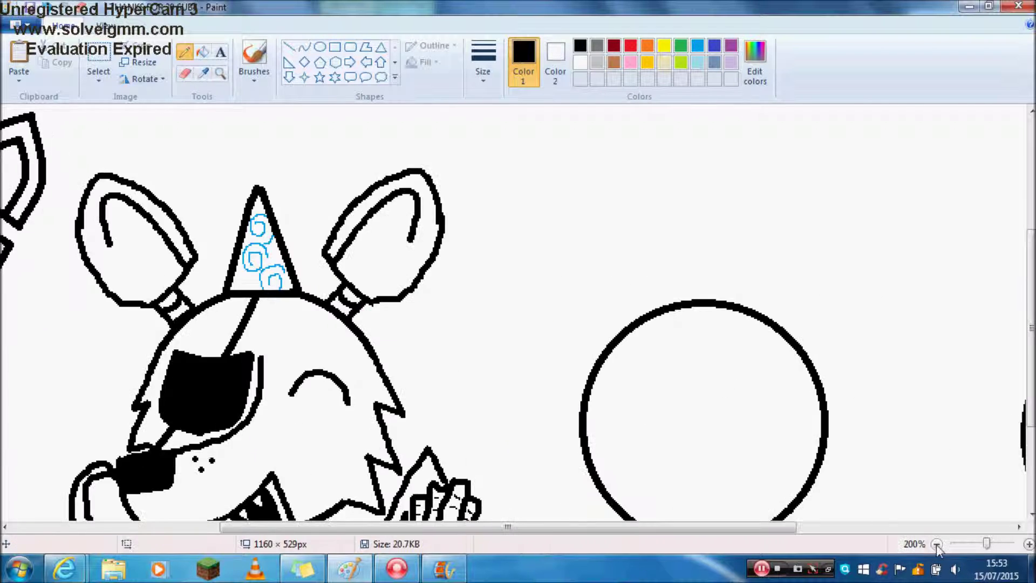
left_click(936, 544)
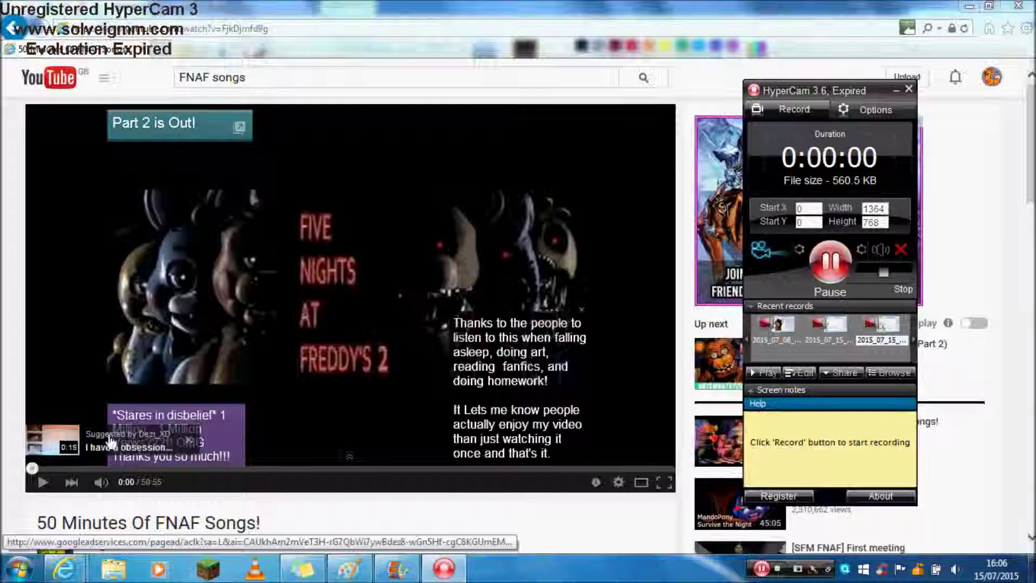
- Start playing the video "50 Minutes Of FNAF Songs!" in the browser and switch back to Paint
left_click(48, 483)
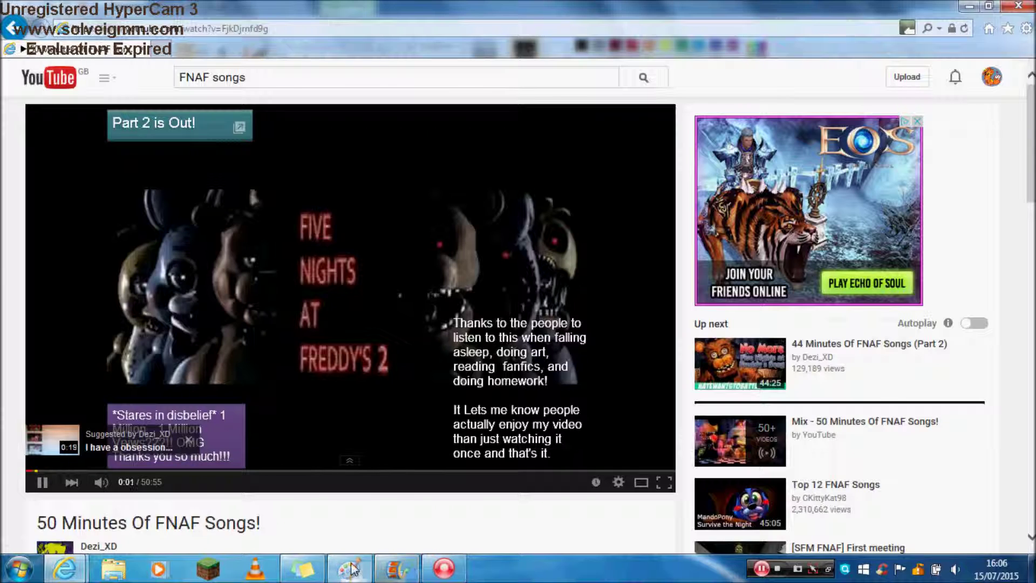
left_click(357, 569)
- Pencil two short parallel stem lines out of the upper right edge of the circle beside the fox
left_click(1028, 544)
left_click(1028, 544)
left_click_drag(398, 527, 705, 526)
scroll(519, 516, "down", 3)
scroll(523, 510, "right", 3)
left_click_drag(659, 237, 692, 210)
left_click_drag(693, 264, 723, 243)
- Pencil a rounded ear with an inner ear curve on the stem and add short lines across the stem
mouse_move(660, 180)
left_mouse_down()
mouse_move(748, 271)
mouse_move(693, 141)
mouse_move(787, 110)
mouse_move(844, 138)
mouse_move(858, 279)
mouse_move(801, 286)
left_mouse_up()
key("ctrl+z")
mouse_move(659, 182)
left_mouse_down()
mouse_move(772, 102)
mouse_move(807, 122)
mouse_move(828, 208)
mouse_move(762, 268)
left_mouse_up()
mouse_move(687, 194)
left_mouse_down()
mouse_move(736, 140)
mouse_move(784, 151)
mouse_move(769, 217)
left_mouse_up()
key("ctrl+z")
mouse_move(679, 189)
left_mouse_down()
mouse_move(768, 130)
mouse_move(792, 165)
mouse_move(761, 238)
left_mouse_up()
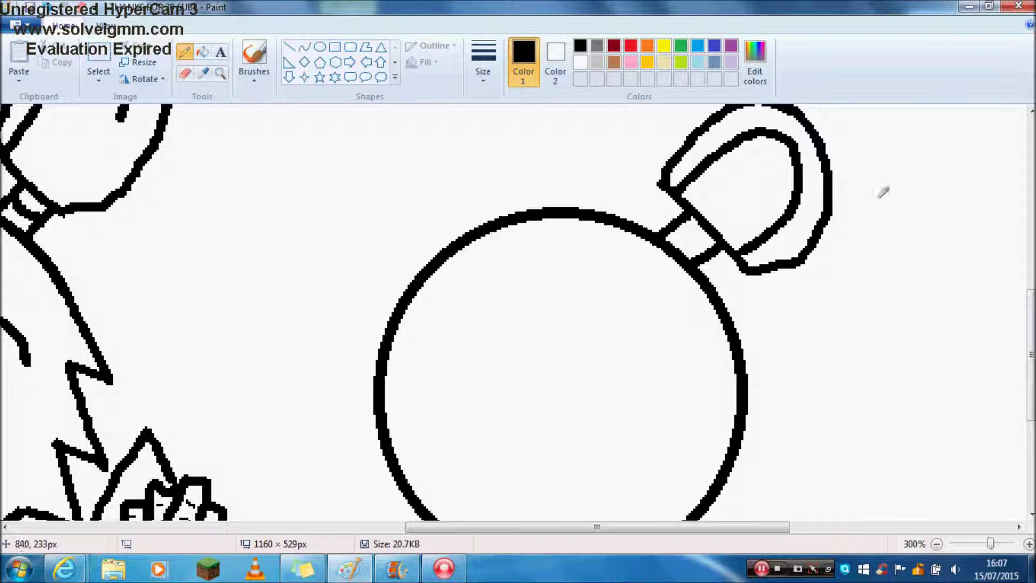
scroll(864, 243, "up", 1)
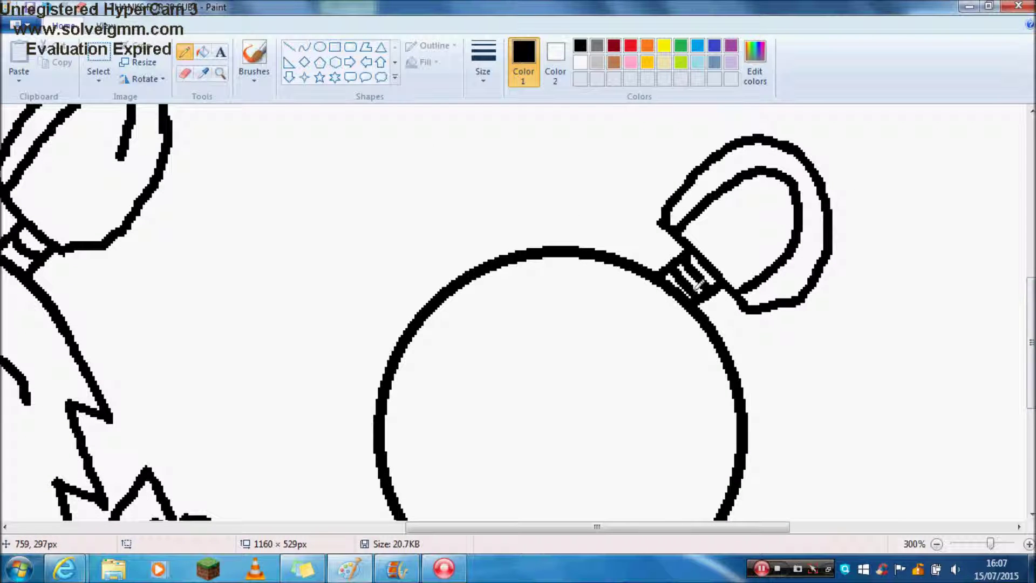
- Duplicate the finished ear, flip the copy horizontally and attach it to the circle's upper left edge
left_click(98, 80)
left_click(146, 129)
mouse_move(648, 263)
left_mouse_down()
mouse_move(786, 357)
mouse_move(800, 93)
mouse_move(650, 196)
mouse_move(656, 270)
left_mouse_up()
key("ctrl+c")
key("ctrl+v")
left_click_drag(114, 227, 426, 176)
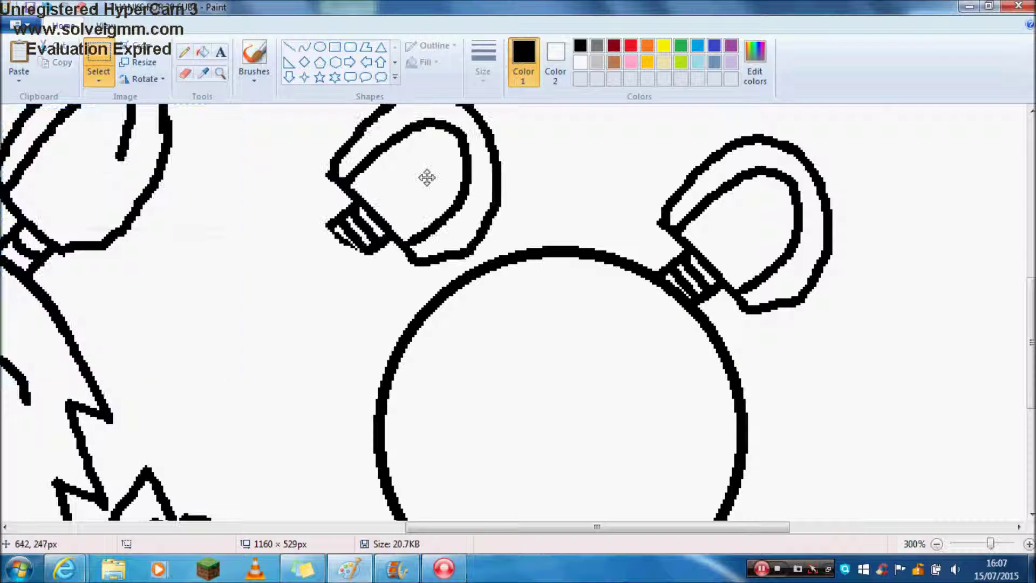
left_click(144, 79)
left_click(178, 163)
mouse_move(502, 189)
left_mouse_down()
mouse_move(392, 267)
mouse_move(405, 240)
left_mouse_up()
left_click(184, 52)
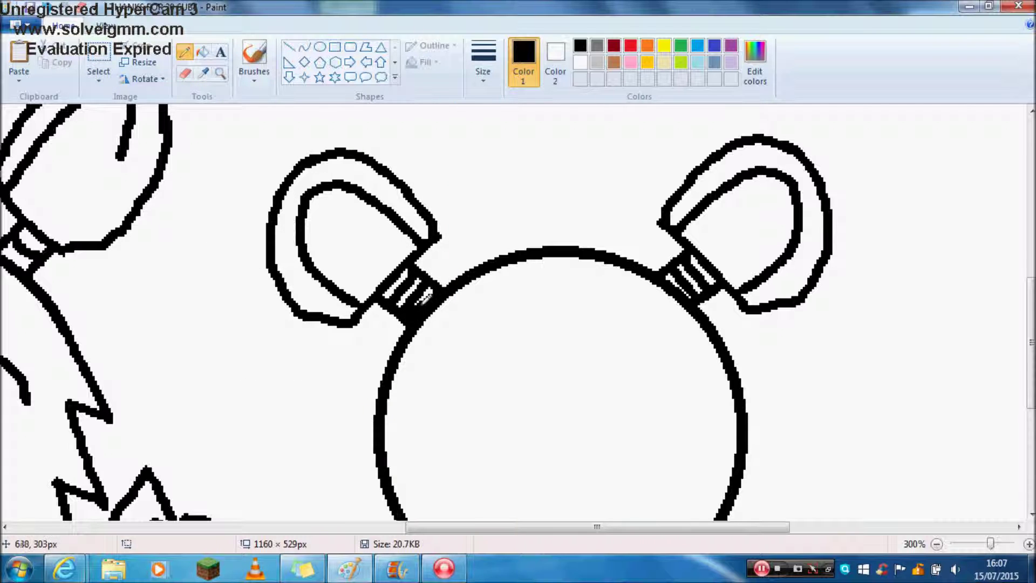
left_click(46, 7)
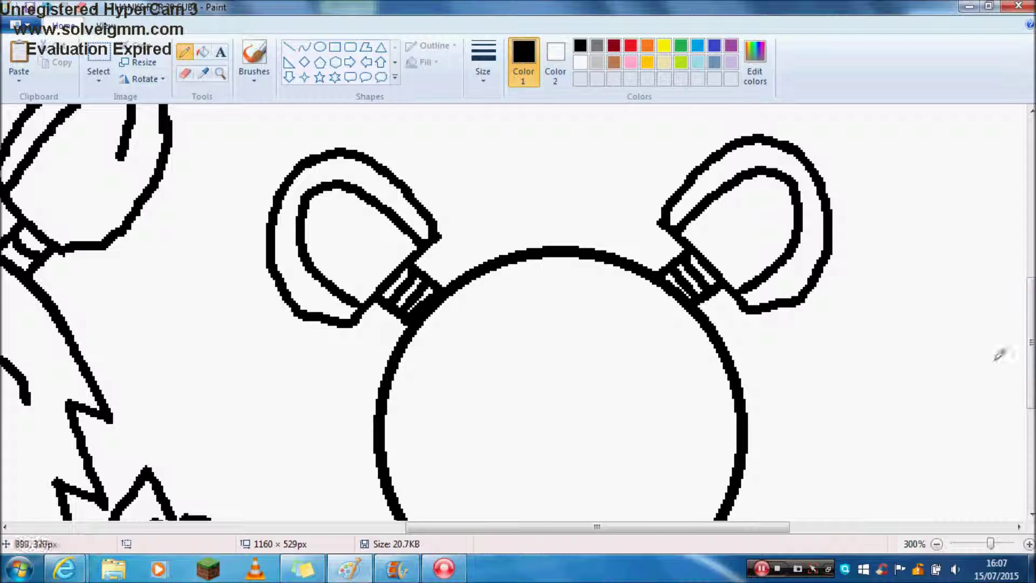
- Draw an upright oval eye about 41 × 62 px in the right half of the third character's head
scroll(996, 336, "down", 3)
left_click(319, 46)
left_click_drag(579, 247, 675, 393)
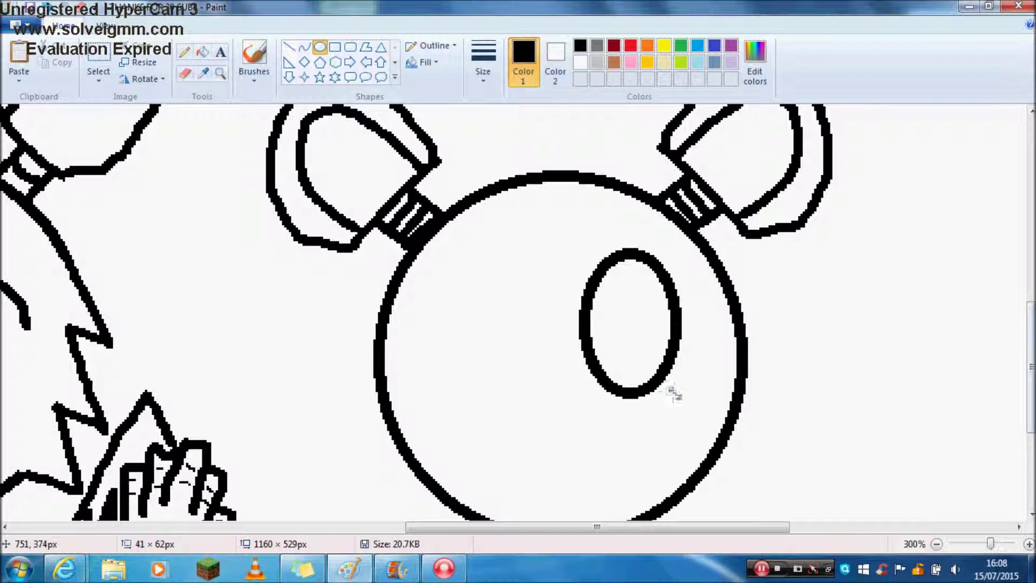
left_click_drag(635, 331, 643, 342)
- Duplicate the oval eye and place the copy level with it in the left half of the head
left_click(108, 56)
left_click_drag(590, 261, 696, 415)
left_click(559, 268)
left_click_drag(560, 267, 698, 439)
key("ctrl+c")
key("ctrl+v")
mouse_move(81, 168)
left_mouse_down()
mouse_move(502, 375)
mouse_move(487, 309)
mouse_move(470, 338)
left_mouse_up()
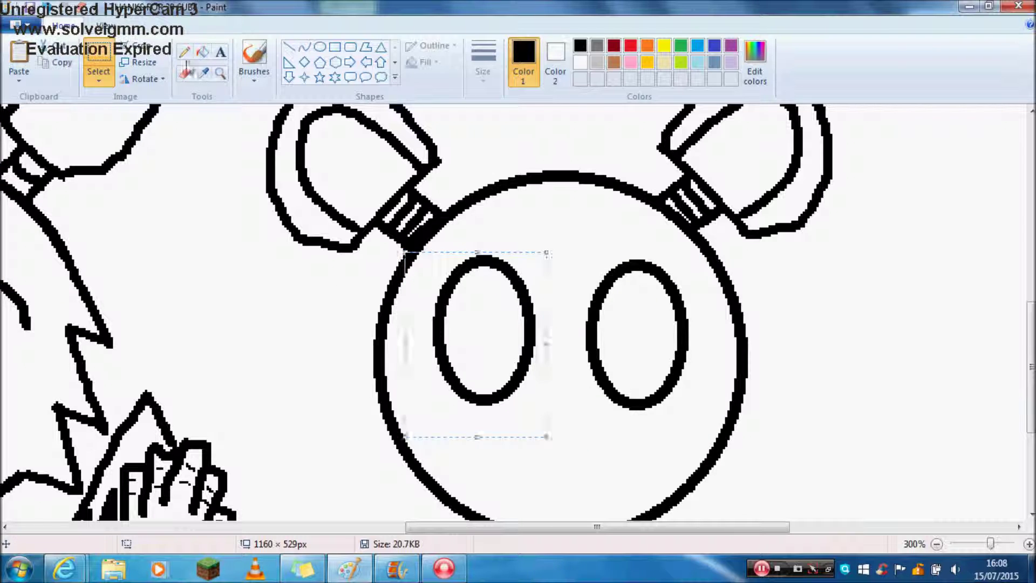
- Pencil a curved, jagged pupil design inside both eyes and an arched eyebrow above each
left_click(184, 53)
mouse_move(493, 303)
left_mouse_down()
mouse_move(477, 320)
mouse_move(515, 360)
mouse_move(484, 291)
mouse_move(460, 299)
mouse_move(449, 322)
mouse_move(474, 382)
left_mouse_up()
mouse_move(642, 306)
left_mouse_down()
mouse_move(652, 328)
mouse_move(664, 366)
mouse_move(653, 303)
mouse_move(627, 301)
mouse_move(600, 324)
mouse_move(639, 333)
mouse_move(624, 352)
mouse_move(630, 387)
left_mouse_up()
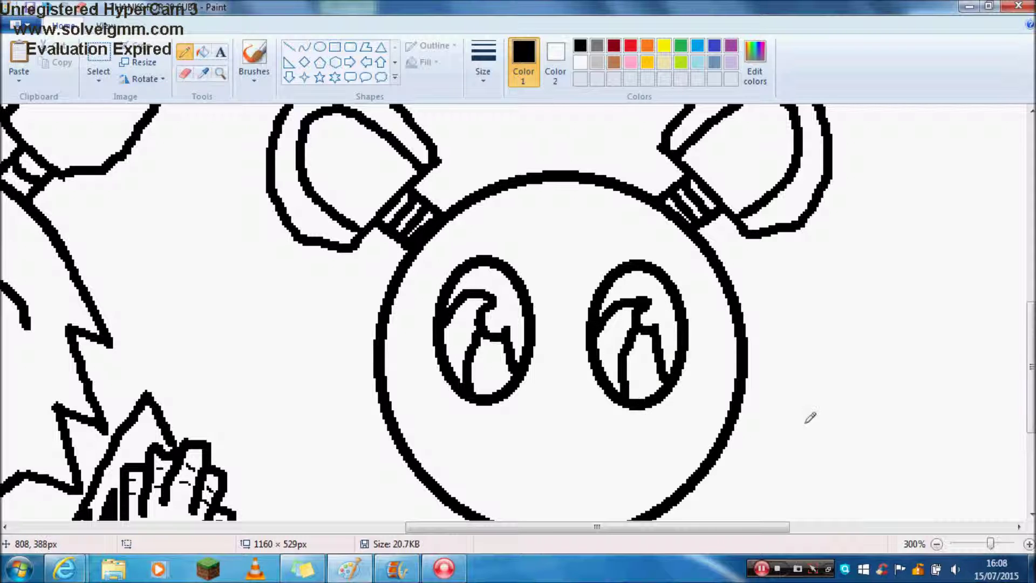
scroll(526, 176, "down", 2)
mouse_move(442, 194)
left_mouse_down()
mouse_move(491, 175)
mouse_move(521, 197)
left_mouse_up()
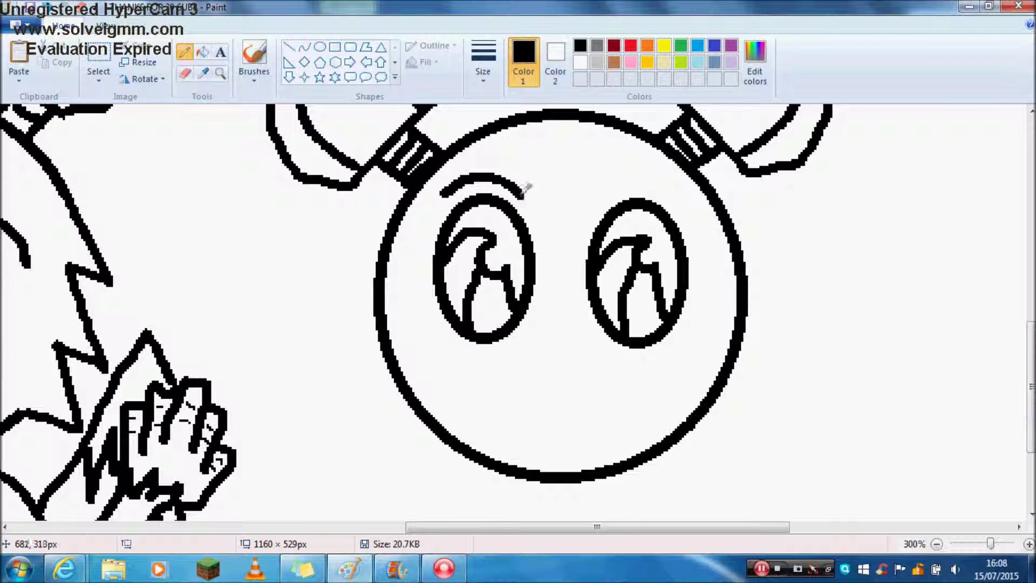
left_click_drag(621, 178, 684, 201)
- Draw a wide muzzle oval below the eyes and pencil a nose with a centre line and three freckles on each side
left_click(320, 47)
left_click_drag(526, 339, 665, 409)
left_click_drag(597, 365, 555, 365)
left_click(184, 51)
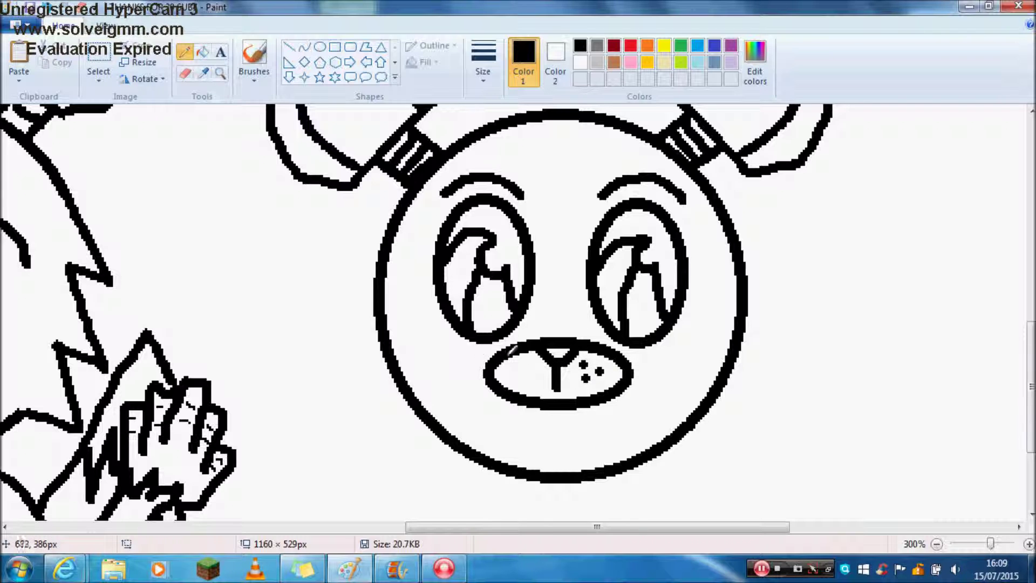
left_click(184, 73)
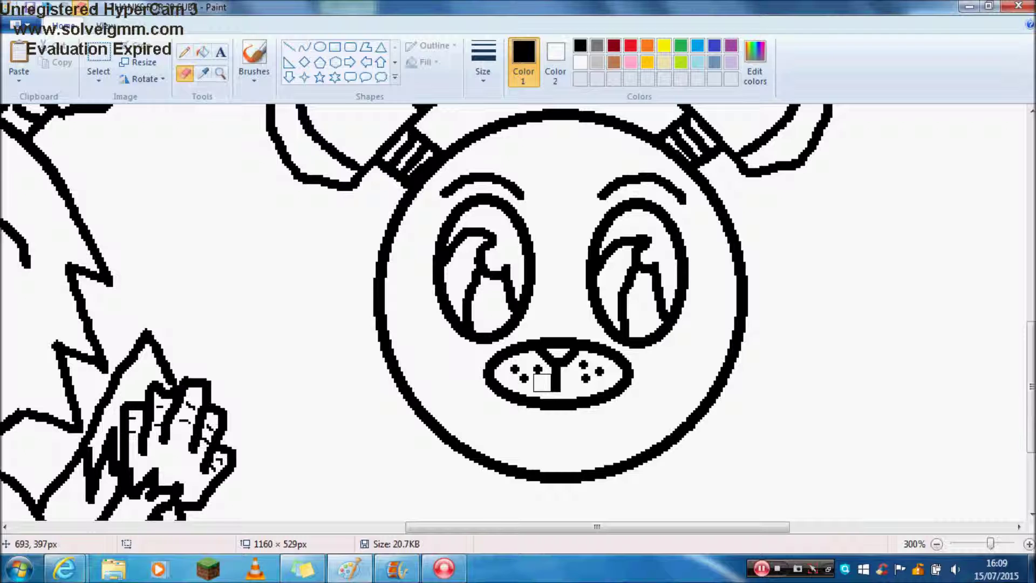
- Pencil a small open, lopsided mouth with a line across it beneath the right side of the muzzle
left_click(184, 51)
left_click_drag(567, 432, 621, 409)
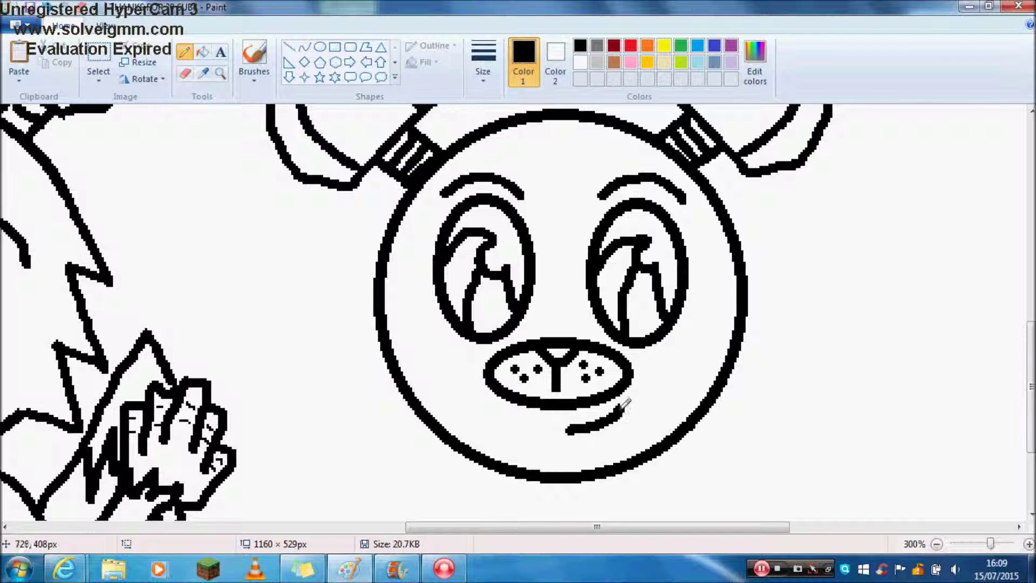
mouse_move(621, 451)
left_mouse_down()
mouse_move(572, 452)
mouse_move(568, 435)
mouse_move(587, 450)
mouse_move(626, 428)
left_mouse_up()
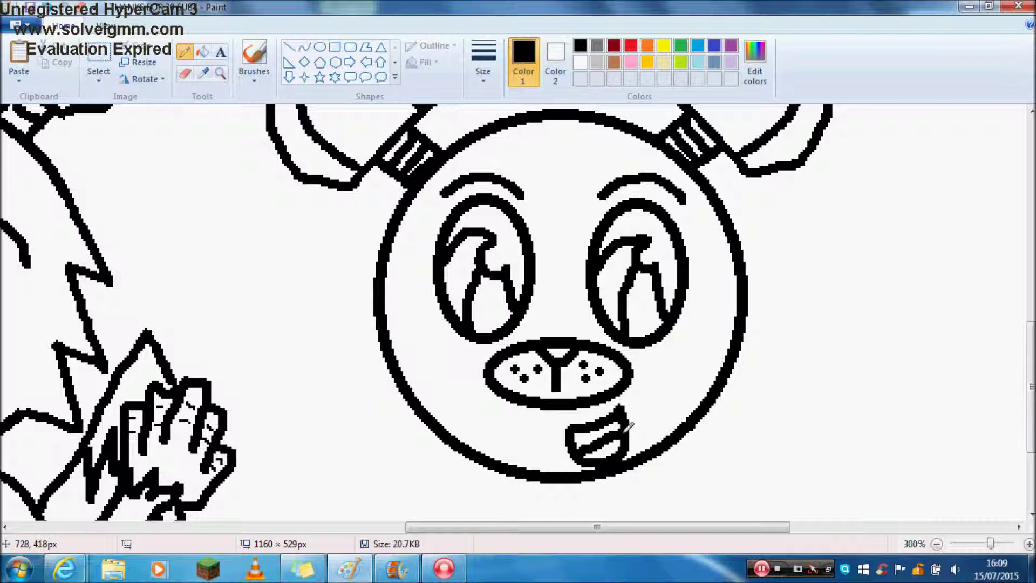
- Touch up the chin area with the eraser and draw a short neck with a rounded base beneath the head
scroll(993, 416, "up", 3)
left_click(184, 72)
mouse_move(540, 308)
left_mouse_down()
mouse_move(509, 300)
mouse_move(597, 298)
left_mouse_up()
scroll(597, 298, "down", 6)
left_click(288, 47)
left_click_drag(528, 310, 527, 327)
mouse_move(590, 312)
left_mouse_down()
mouse_move(591, 351)
mouse_move(594, 331)
left_mouse_up()
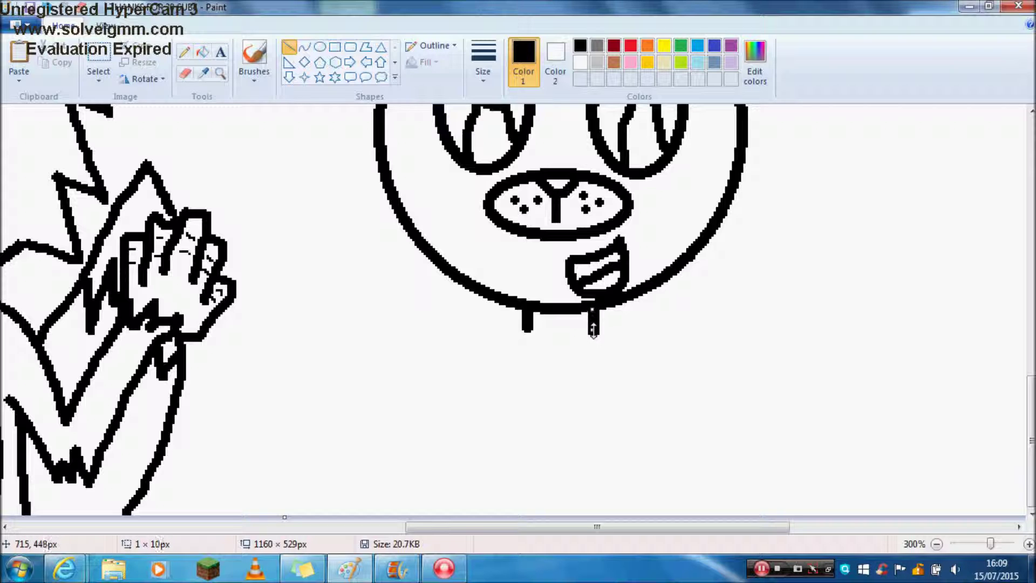
left_click(184, 51)
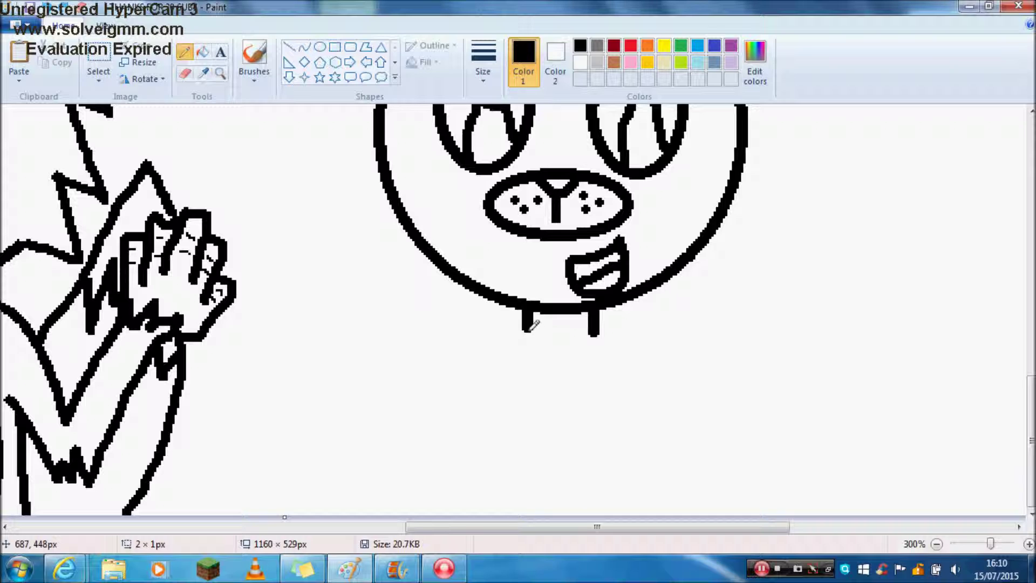
left_click_drag(528, 327, 571, 339)
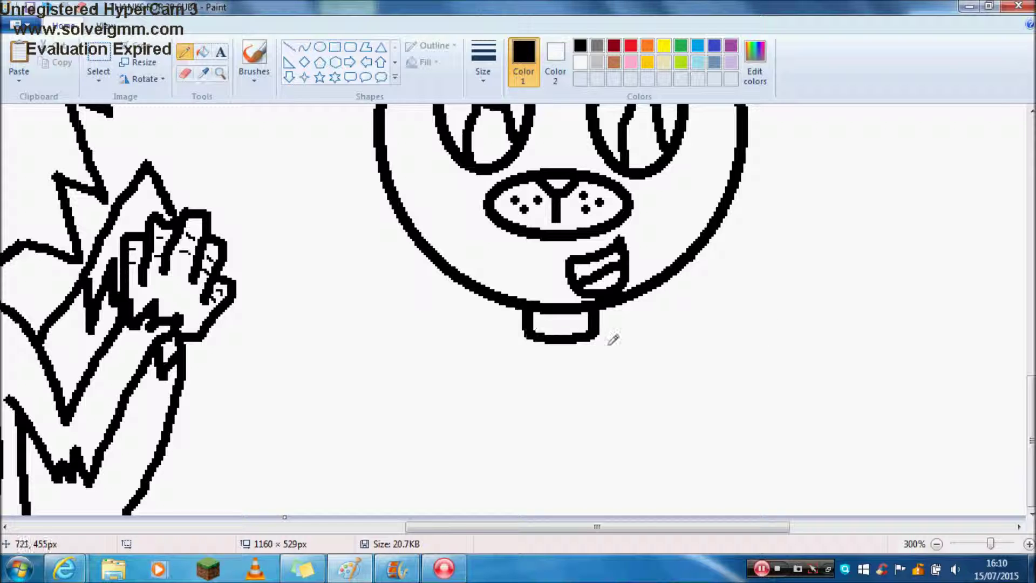
mouse_move(633, 350)
left_mouse_down()
mouse_move(652, 409)
mouse_move(638, 449)
mouse_move(582, 482)
left_mouse_up()
mouse_move(513, 346)
left_mouse_down()
mouse_move(487, 382)
mouse_move(483, 415)
mouse_move(503, 457)
mouse_move(582, 481)
left_mouse_up()
key("ctrl+z")
key("ctrl+z")
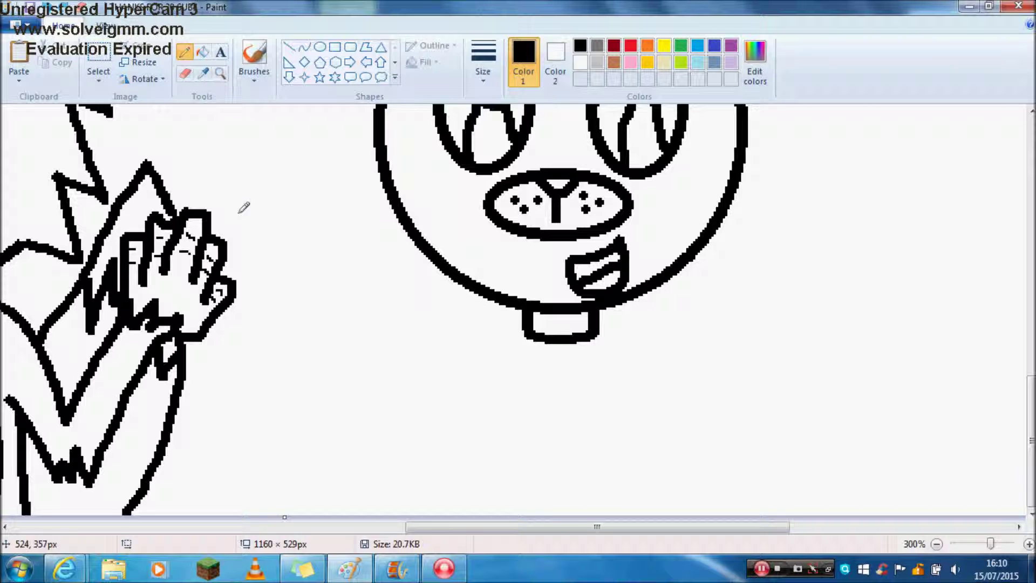
- Pencil a rounded pear-shaped body below the neck, with two inner arm lines curving into hands and a centre line
mouse_move(523, 333)
left_mouse_down()
mouse_move(473, 425)
mouse_move(489, 474)
mouse_move(558, 485)
left_mouse_up()
mouse_move(599, 327)
left_mouse_down()
mouse_move(629, 358)
mouse_move(650, 416)
mouse_move(627, 468)
mouse_move(567, 481)
left_mouse_up()
mouse_move(593, 355)
left_mouse_down()
mouse_move(611, 404)
mouse_move(586, 444)
left_mouse_up()
mouse_move(531, 353)
left_mouse_down()
mouse_move(514, 417)
mouse_move(541, 433)
mouse_move(548, 412)
mouse_move(559, 479)
left_mouse_up()
left_click_drag(585, 443, 581, 414)
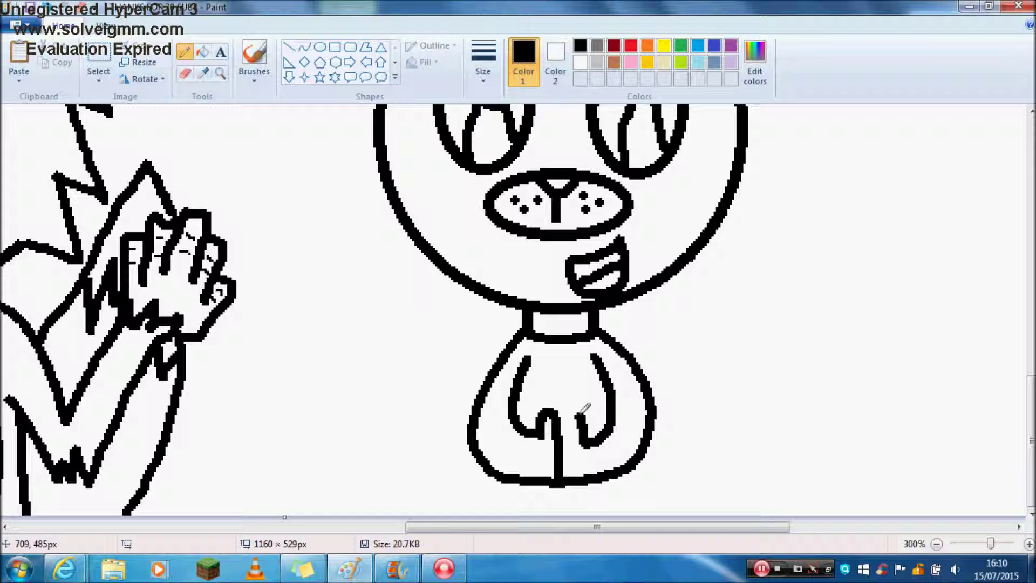
- Replace the curved hand ends inside the body with rows of short pencilled fingers on both arms
left_click(47, 7)
left_click(47, 7)
left_click(184, 74)
left_click_drag(543, 437, 610, 440)
left_click(184, 52)
mouse_move(524, 429)
left_mouse_down()
mouse_move(533, 409)
mouse_move(554, 417)
mouse_move(555, 432)
mouse_move(563, 422)
mouse_move(561, 479)
left_mouse_up()
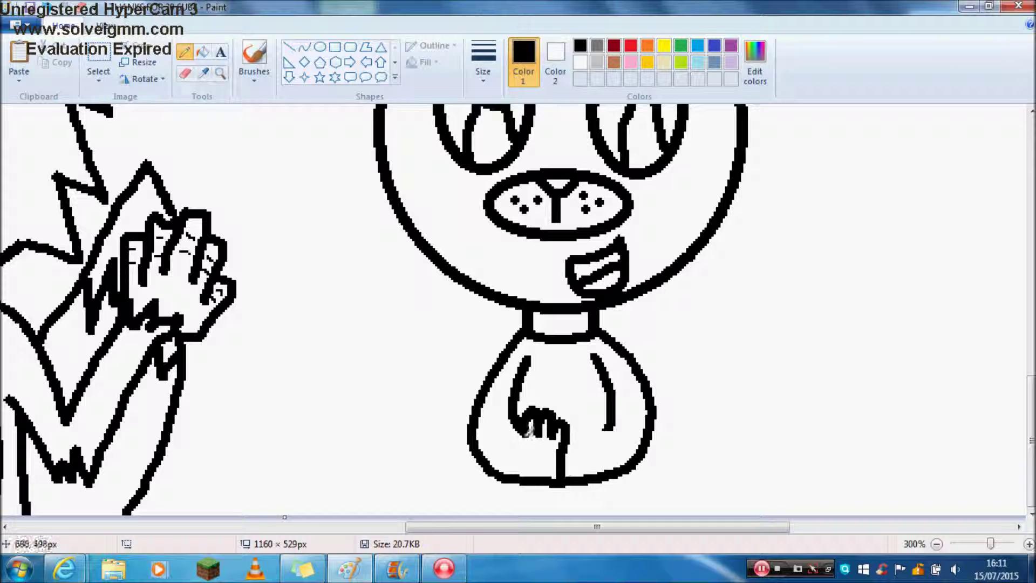
mouse_move(586, 416)
left_mouse_down()
mouse_move(606, 423)
mouse_move(604, 444)
left_mouse_up()
- Trim the short pencilled fingers on the bear's hands with a white pencil
left_click(485, 73)
left_click(507, 135)
left_click(582, 62)
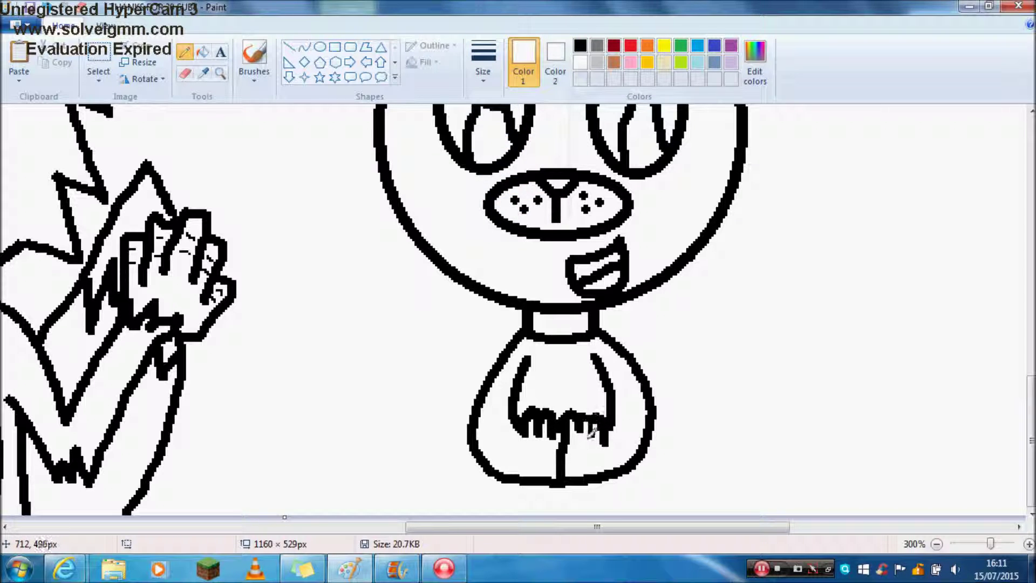
- Pencil short black vertical lines below both hands and a rounded arch between the two arms
left_click(580, 46)
left_click_drag(605, 456, 606, 431)
left_click(489, 86)
left_click(506, 195)
left_click_drag(519, 428, 521, 460)
mouse_move(537, 400)
left_mouse_down()
mouse_move(548, 381)
mouse_move(585, 387)
left_mouse_up()
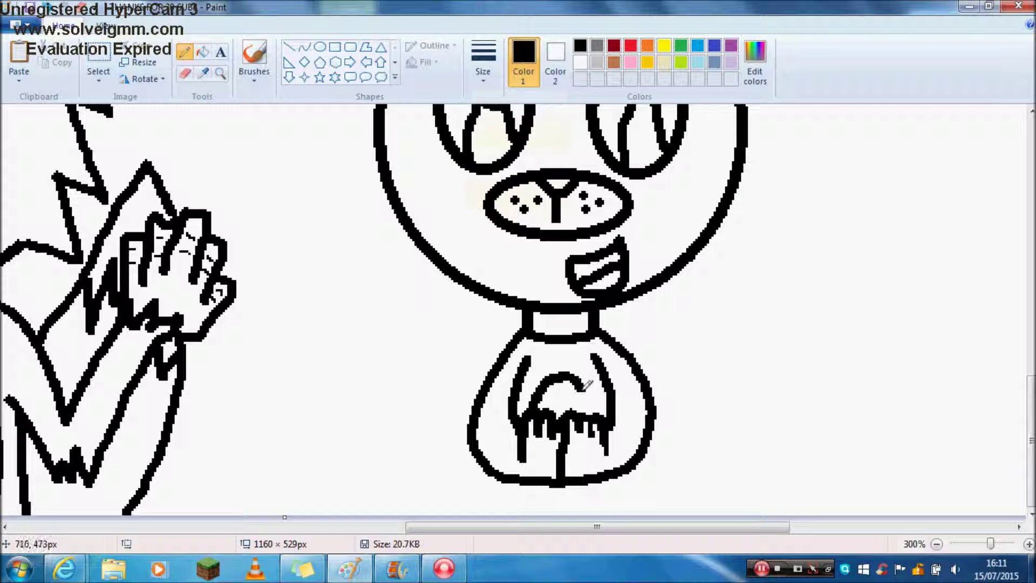
- Draw a bow tie with a round knot under the neck and fill it black
left_click(320, 46)
mouse_move(546, 342)
left_mouse_down()
mouse_move(571, 366)
mouse_move(530, 369)
left_mouse_up()
left_click(184, 51)
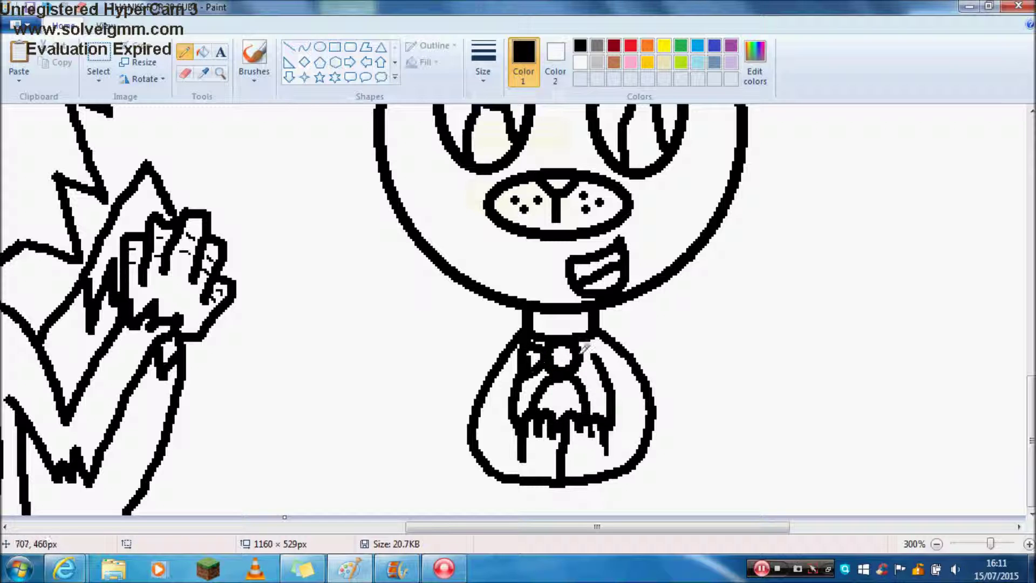
left_click(203, 51)
left_click(533, 358)
left_click(561, 356)
left_click(594, 358)
left_click(601, 347)
- Pencil two leg lines beneath the body with a small U-shaped curve between them
left_click(184, 52)
left_click_drag(505, 481, 511, 499)
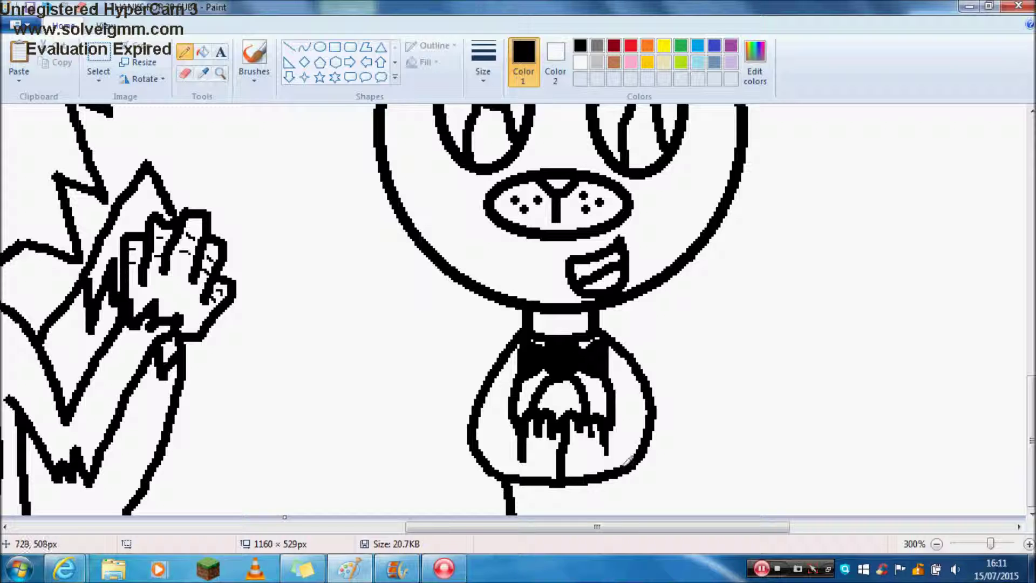
left_click_drag(628, 460, 628, 515)
mouse_move(535, 476)
left_mouse_down()
mouse_move(556, 510)
mouse_move(585, 484)
left_mouse_up()
- Add a dot inside the arch on the belly and a line across the neck
mouse_move(558, 400)
left_mouse_down()
mouse_move(559, 410)
mouse_move(562, 388)
mouse_move(562, 407)
mouse_move(557, 399)
left_mouse_up()
left_click(47, 7)
left_click(49, 7)
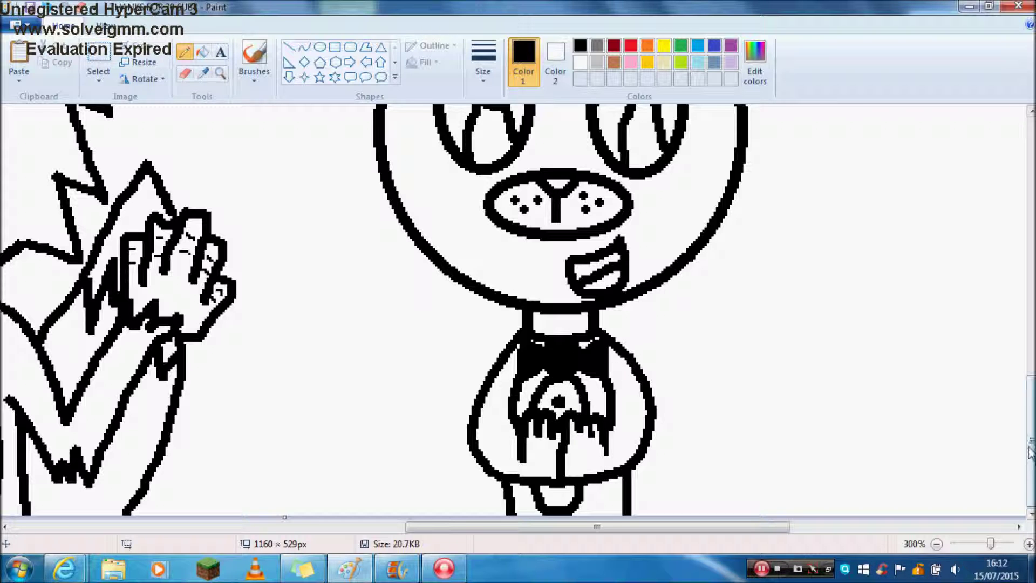
mouse_move(680, 530)
left_mouse_down()
mouse_move(511, 529)
mouse_move(679, 530)
left_mouse_up()
left_click_drag(541, 320, 583, 323)
- Pencil a small tilted top hat beside the bear's body and fill it black, leaving its band white
mouse_move(403, 510)
left_mouse_down()
mouse_move(448, 467)
mouse_move(426, 515)
mouse_move(491, 514)
mouse_move(386, 495)
mouse_move(372, 454)
mouse_move(432, 482)
mouse_move(410, 471)
left_mouse_up()
left_click(202, 52)
left_click(406, 457)
left_click(432, 499)
left_click(448, 489)
left_click(184, 52)
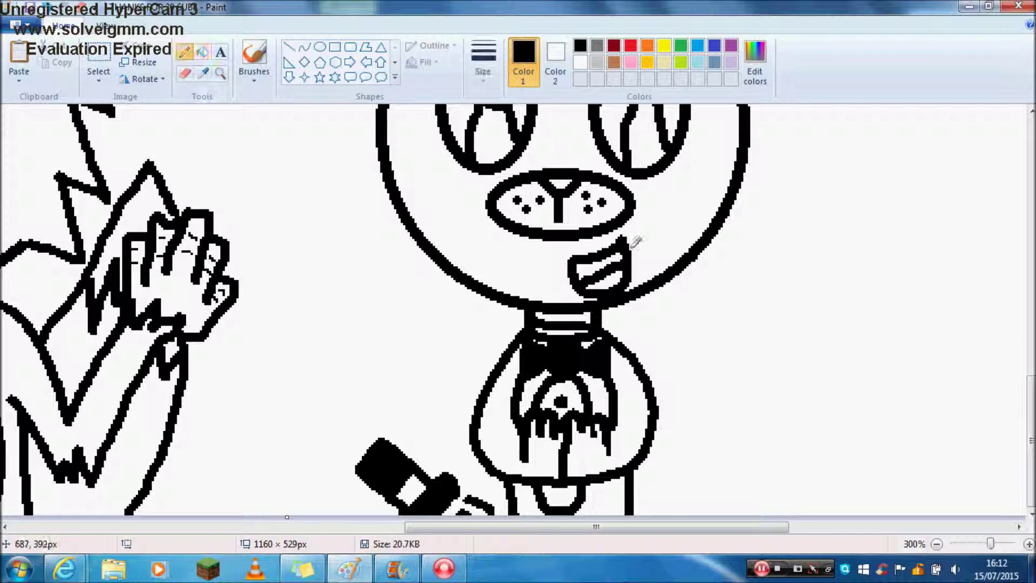
- Draw a narrow party hat on top of the bear's head from straight lines, with a base about 47 px wide, and trim its tip
left_click_drag(1031, 448, 1031, 336)
left_click(288, 47)
left_click_drag(496, 305, 610, 301)
key("ctrl+z")
left_click_drag(499, 306, 607, 306)
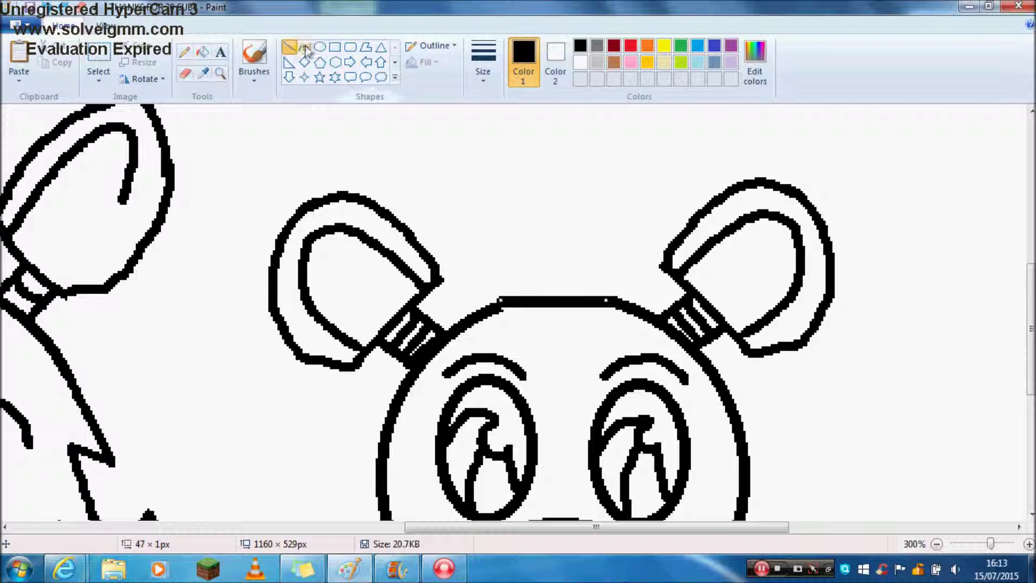
left_click_drag(1030, 366, 1025, 303)
mouse_move(502, 495)
left_mouse_down()
mouse_move(560, 319)
mouse_move(546, 347)
left_mouse_up()
left_click_drag(615, 495, 549, 331)
left_click(184, 73)
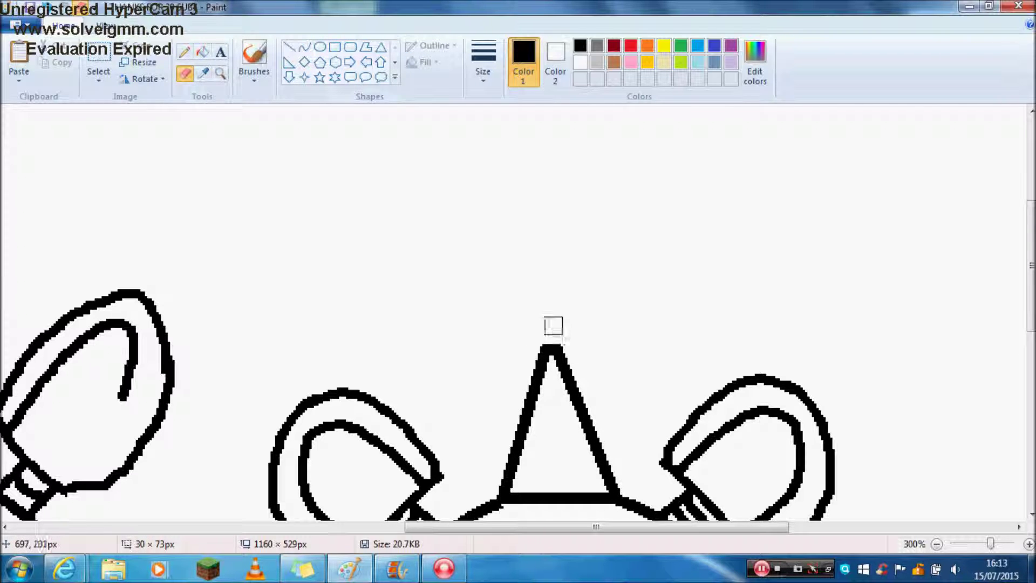
- Pencil two light pink zigzag lines across the party hat
left_click(185, 52)
left_click(714, 62)
left_click(731, 62)
left_click(630, 62)
left_click_drag(536, 410, 566, 396)
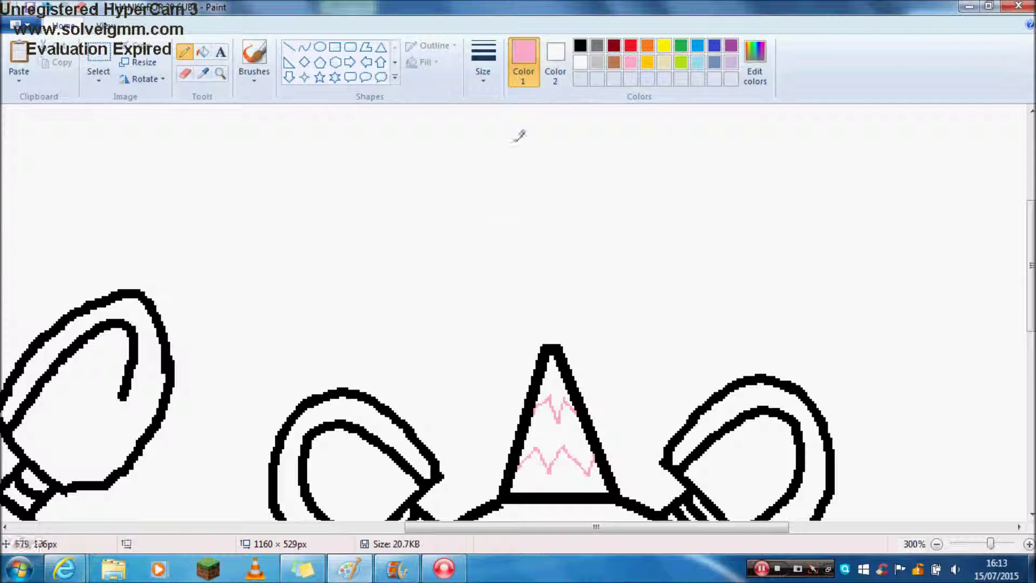
left_click_drag(573, 445, 600, 447)
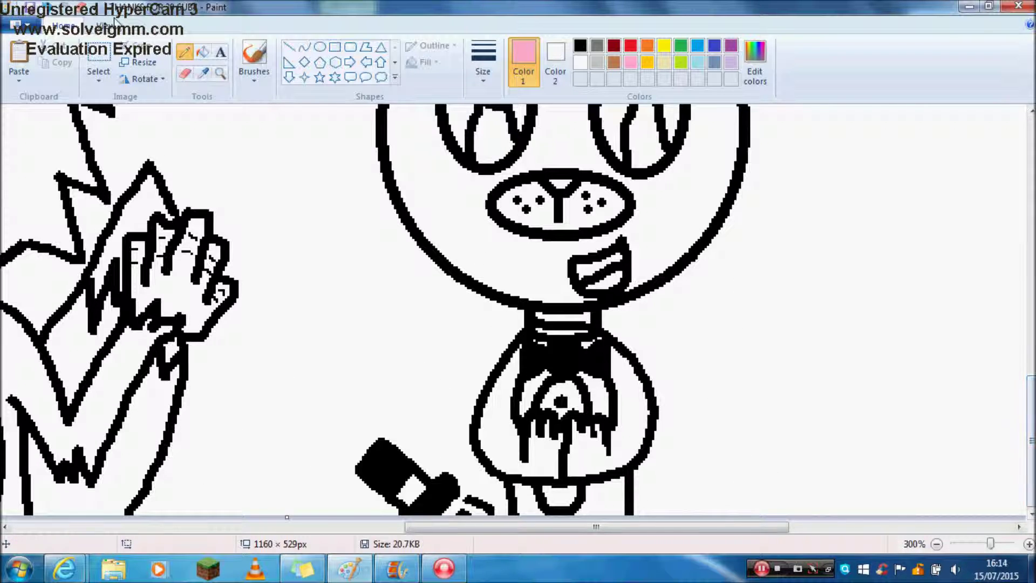
- Delete the black top hat beside the body and erase the leftover strokes near it
left_click(99, 62)
left_click_drag(312, 400, 461, 540)
key("Delete")
left_click(185, 73)
left_click_drag(486, 506, 462, 504)
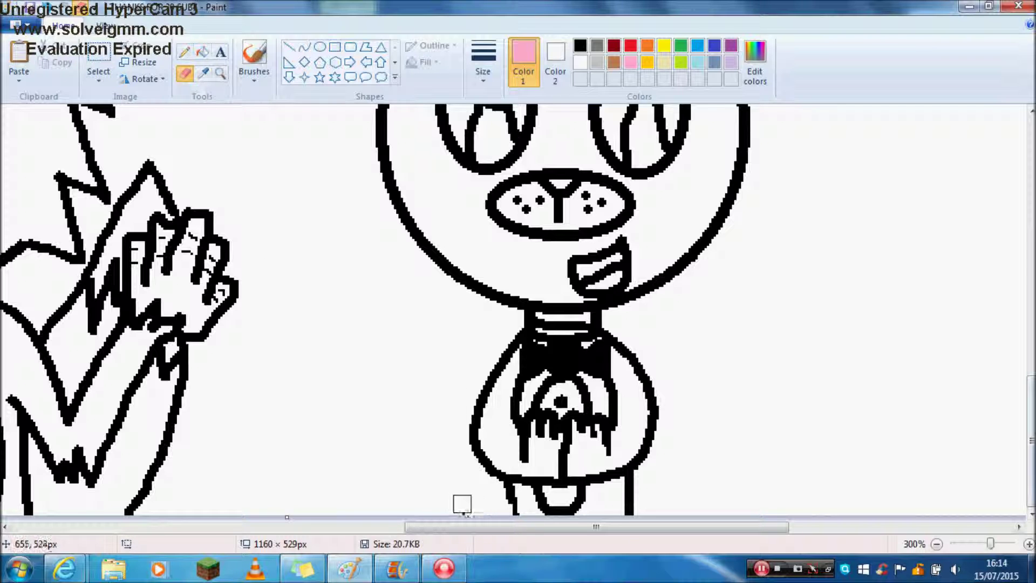
- Pencil a pair of thick black curved motion lines on each side of the bear's body
left_click(580, 45)
left_click(184, 51)
left_click_drag(661, 439, 669, 469)
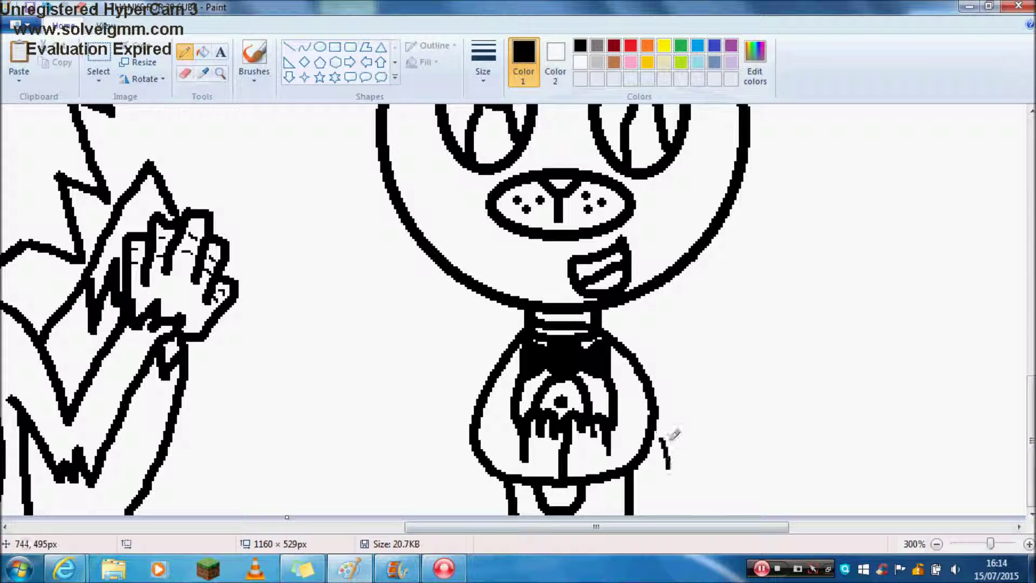
double_click(47, 7)
left_click(491, 67)
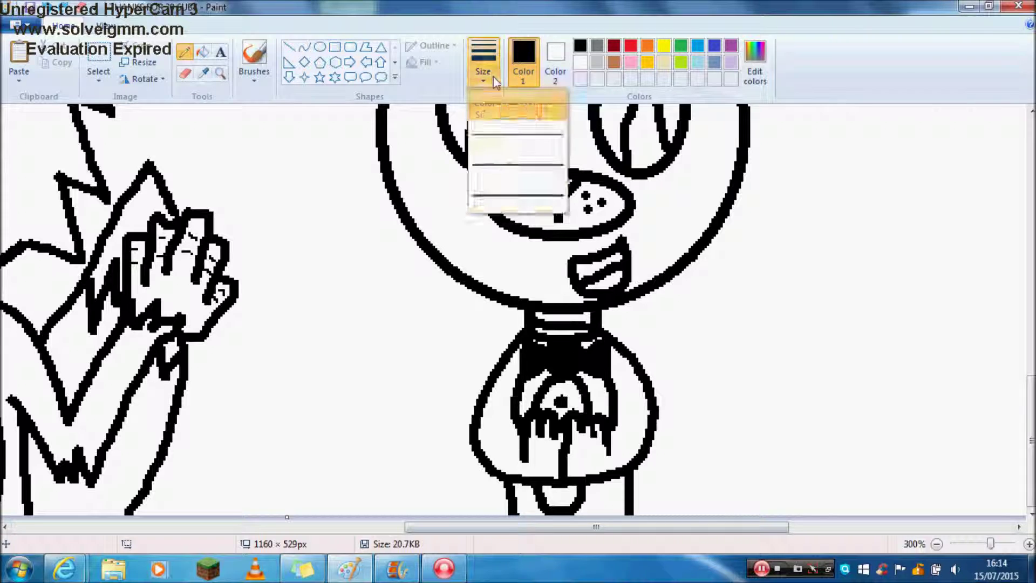
left_click(503, 198)
mouse_move(677, 381)
left_mouse_down()
mouse_move(681, 413)
mouse_move(697, 418)
left_mouse_up()
mouse_move(438, 405)
left_mouse_down()
mouse_move(433, 451)
mouse_move(451, 464)
left_mouse_up()
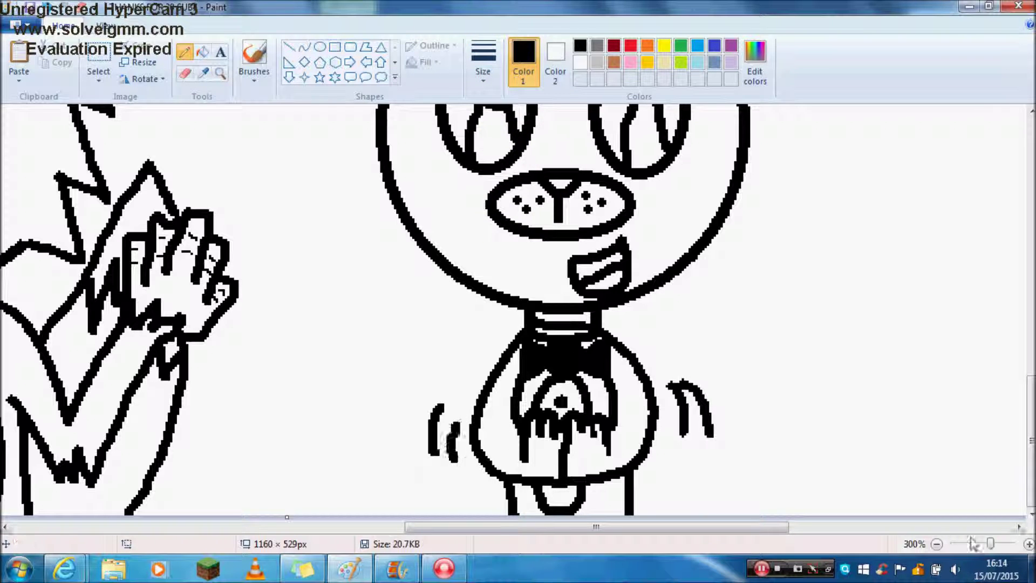
- Pencil a rounded beak across the lower right of the fourth character's head circle and erase the circle's outline inside it
left_click(937, 544)
left_click(937, 544)
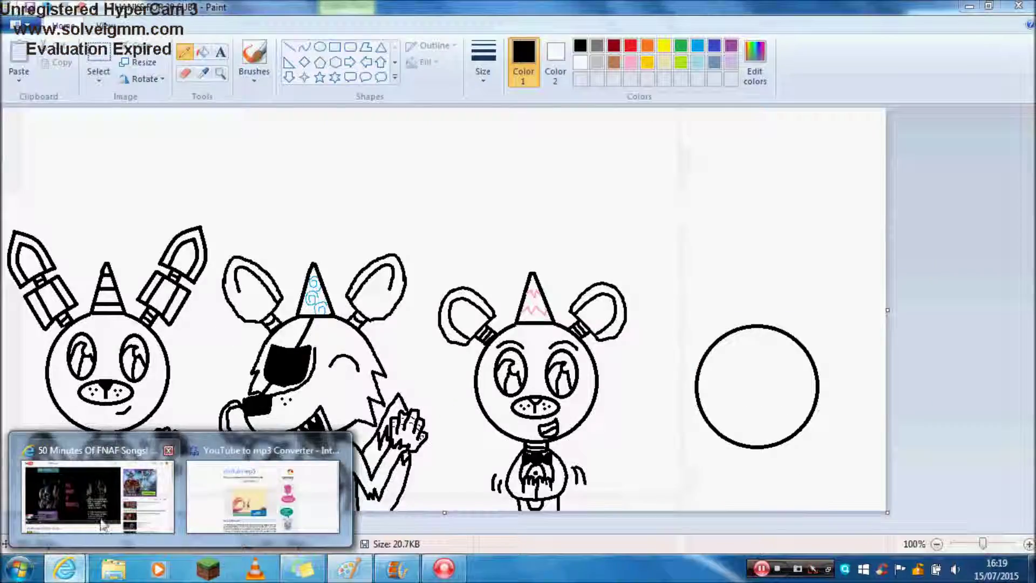
left_click(200, 319)
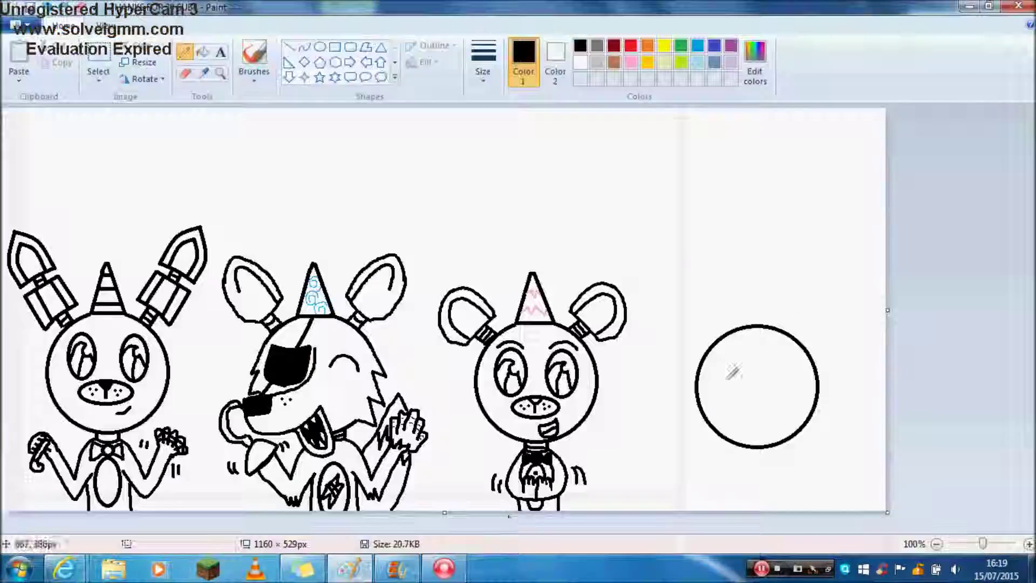
left_click(1029, 543)
left_click(1029, 543)
left_click(1029, 544)
left_click(1029, 544)
left_click_drag(211, 529, 849, 536)
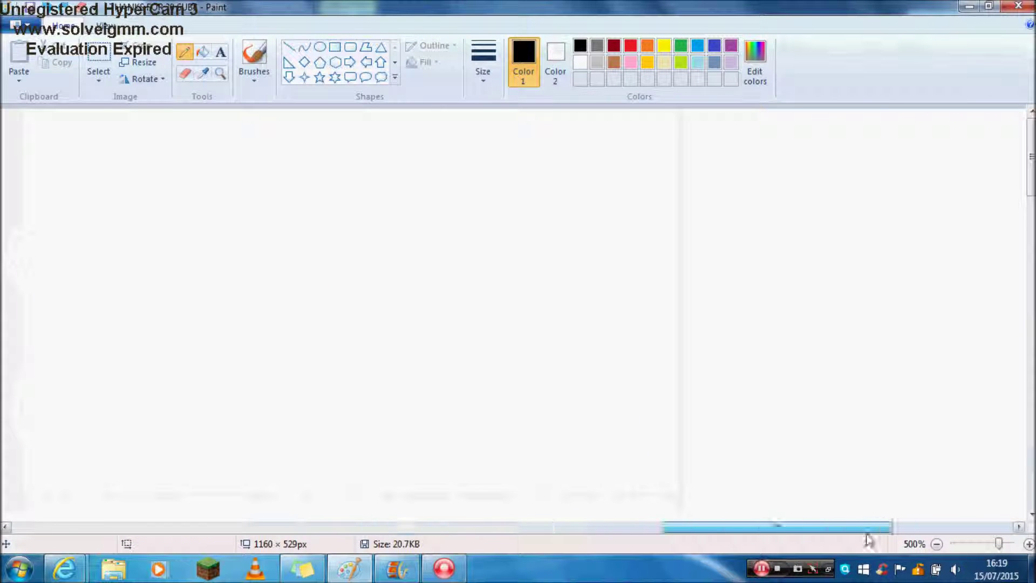
left_click_drag(1029, 179, 1029, 401)
left_click_drag(710, 528, 789, 538)
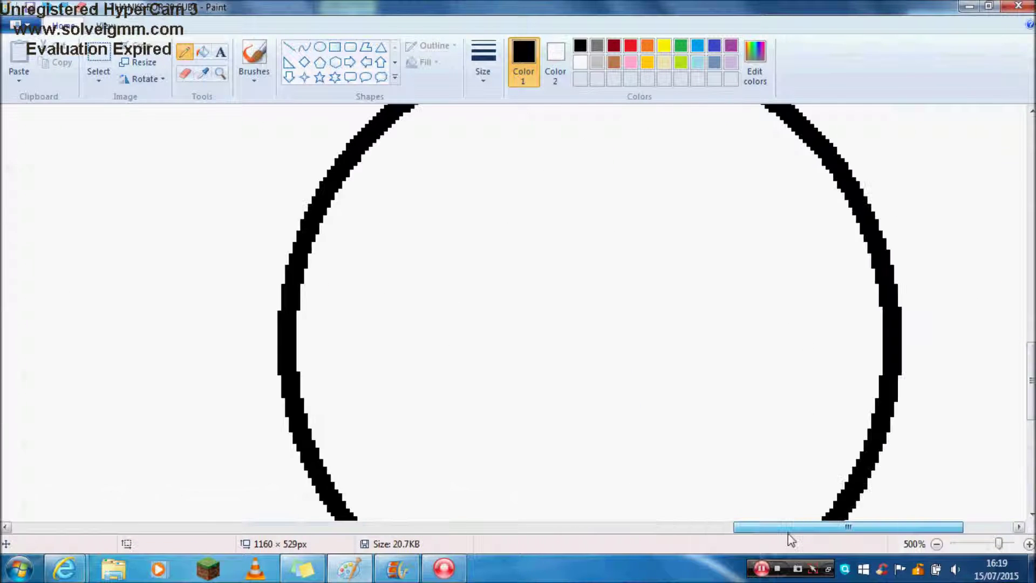
left_click(936, 544)
left_click(936, 545)
left_click(936, 545)
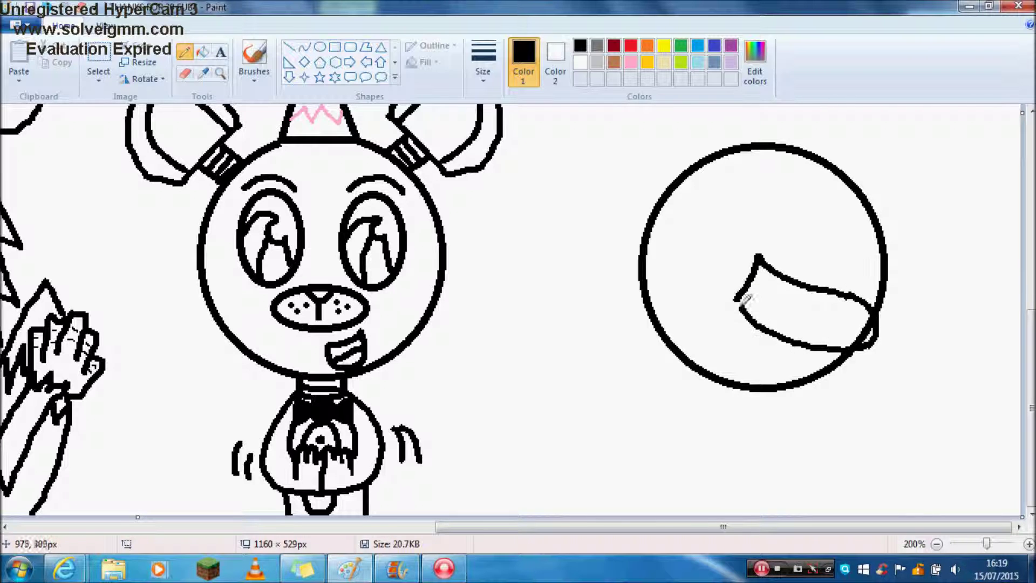
left_click(184, 73)
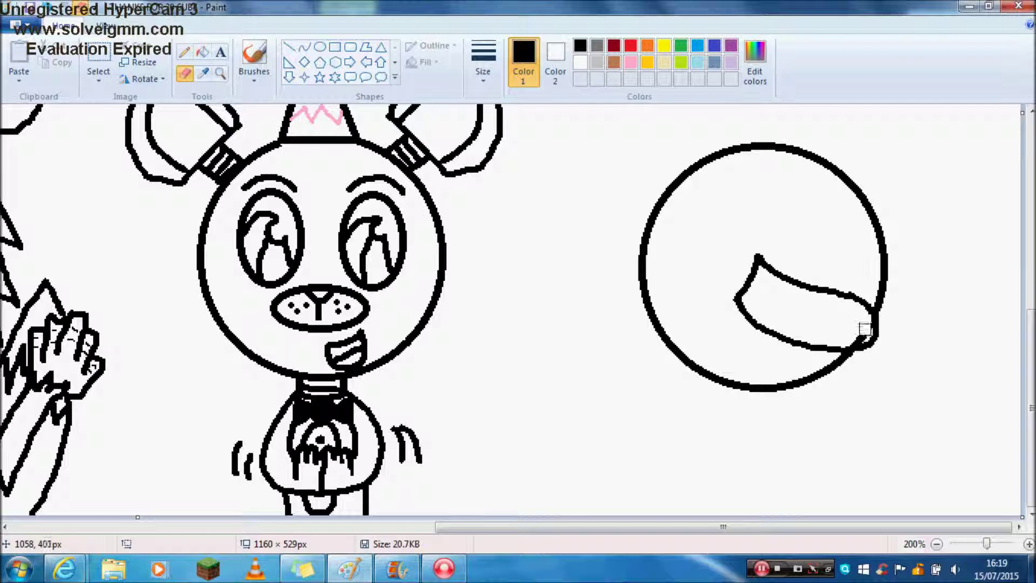
left_click(185, 52)
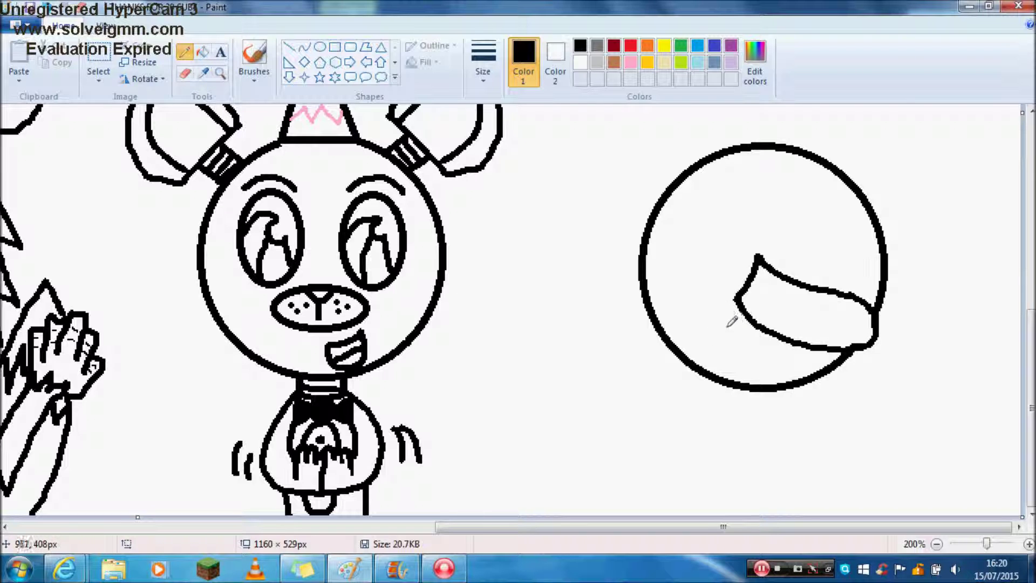
- Pencil an open mouth under the beak and two closed, arched eyes with eyelashes
left_click_drag(736, 298, 761, 350)
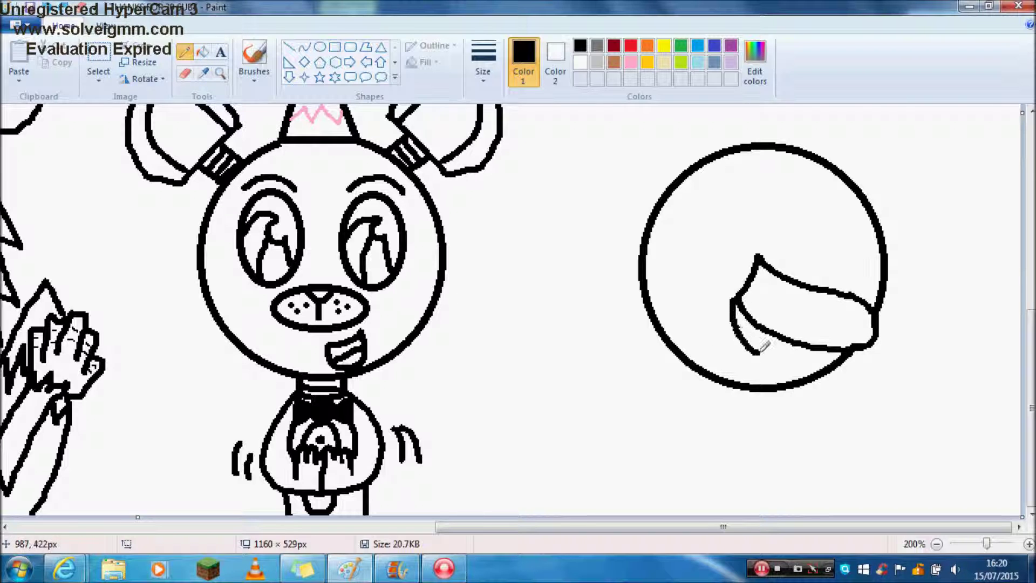
key("ctrl+z")
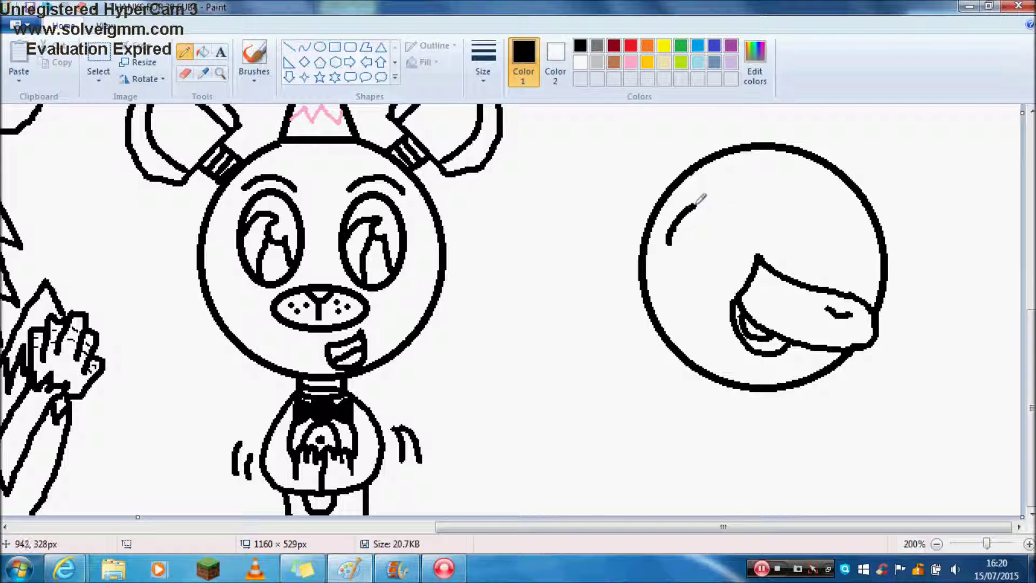
mouse_move(798, 247)
left_mouse_down()
mouse_move(810, 225)
mouse_move(839, 219)
mouse_move(855, 242)
left_mouse_up()
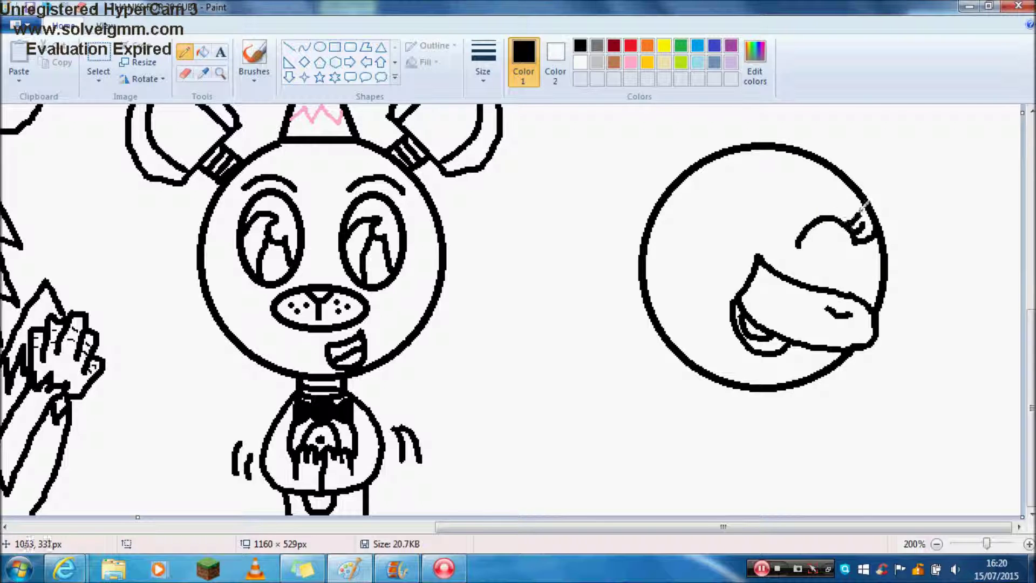
mouse_move(727, 237)
left_mouse_down()
mouse_move(702, 230)
mouse_move(658, 249)
mouse_move(670, 262)
mouse_move(681, 255)
left_mouse_up()
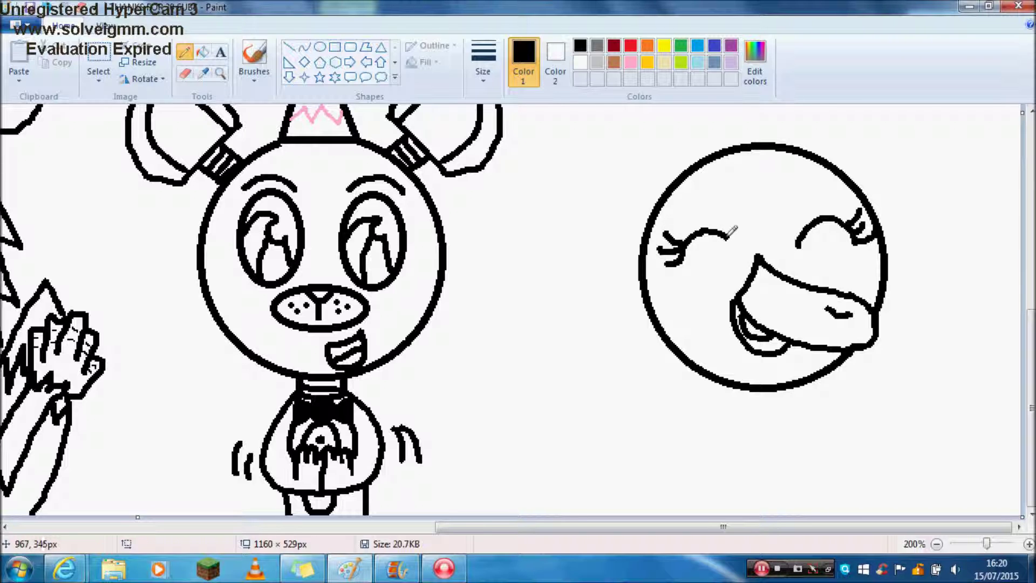
- Try reshaping the top of the fourth character's head by erasing its outline
left_click(185, 73)
mouse_move(710, 169)
left_mouse_down()
mouse_move(827, 160)
mouse_move(695, 140)
mouse_move(724, 156)
mouse_move(708, 157)
mouse_move(732, 153)
mouse_move(711, 163)
left_mouse_up()
left_click(184, 52)
key("ctrl+z")
key("ctrl+z")
key("ctrl+z")
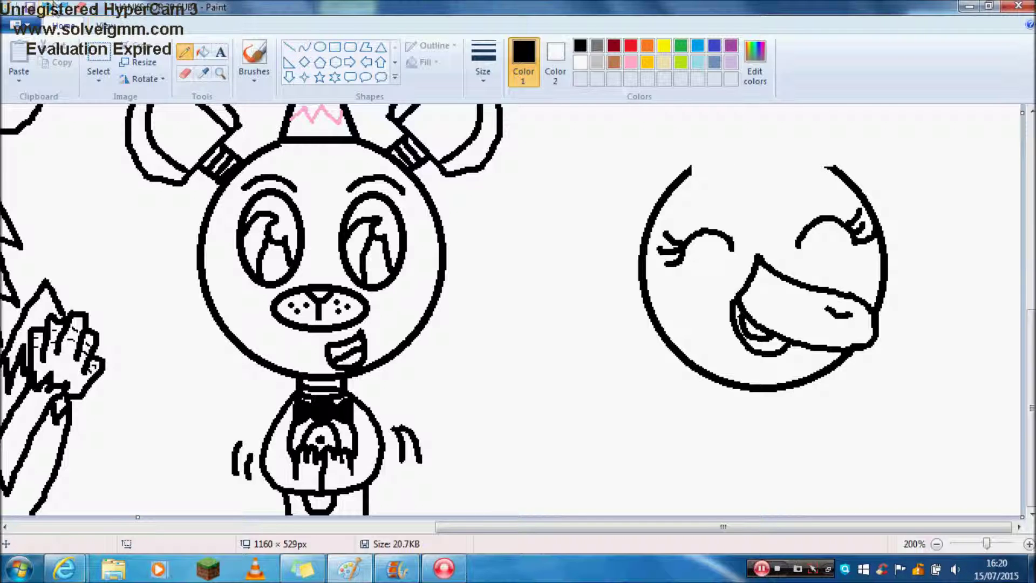
- Try replacing the sides of the round head with jagged feathered cheeks
left_click(185, 73)
mouse_move(641, 265)
left_mouse_down()
mouse_move(657, 334)
mouse_move(660, 325)
mouse_move(692, 364)
left_mouse_up()
left_click_drag(879, 313, 884, 255)
left_click(184, 52)
mouse_move(641, 265)
left_mouse_down()
mouse_move(658, 286)
mouse_move(675, 328)
mouse_move(692, 365)
left_mouse_up()
mouse_move(884, 254)
left_mouse_down()
mouse_move(901, 294)
mouse_move(883, 308)
left_mouse_up()
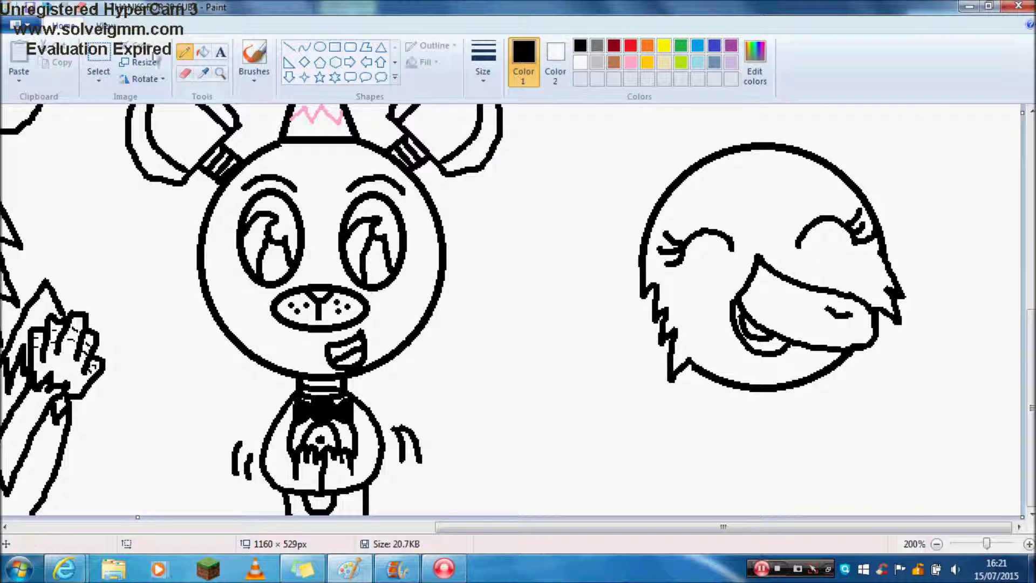
left_click(48, 7)
left_click(47, 7)
left_click(48, 7)
left_click(47, 7)
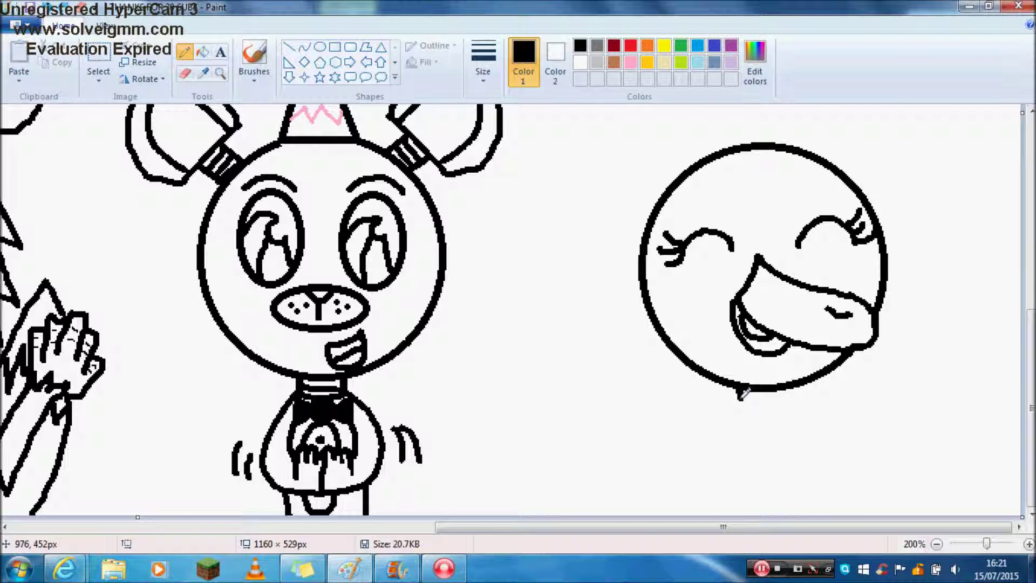
- Draw a short neck with a rounded base beneath the beaked head
left_click(289, 47)
mouse_move(743, 385)
left_mouse_down()
mouse_move(743, 402)
mouse_move(786, 396)
mouse_move(763, 403)
mouse_move(784, 402)
mouse_move(767, 411)
left_mouse_up()
left_click(305, 47)
left_click(185, 52)
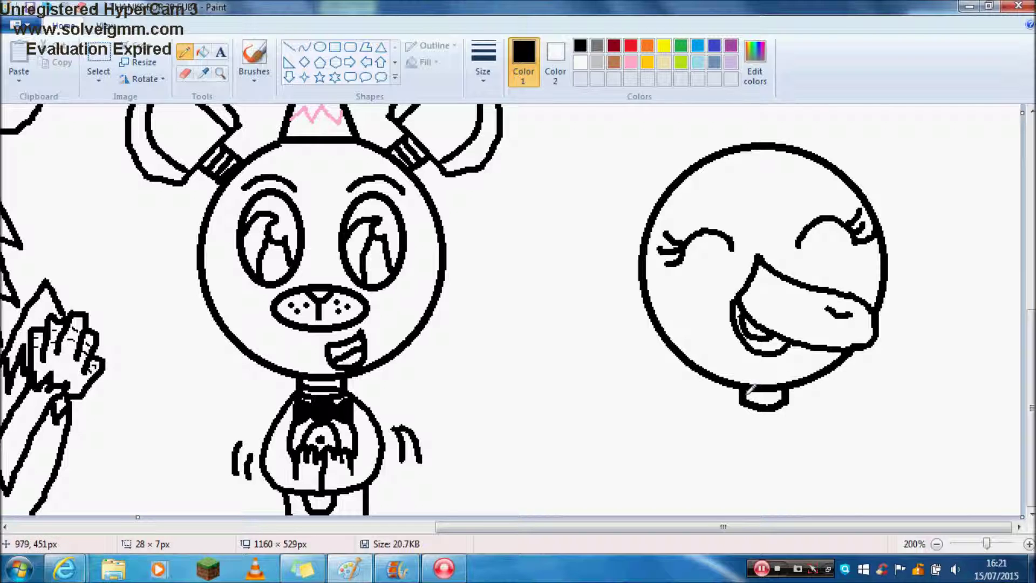
- Pencil a spiky feather tuft on top of the beaked head and erase the head outline beneath it
scroll(595, 197, "up", 1)
mouse_move(709, 171)
left_mouse_down()
mouse_move(678, 148)
mouse_move(715, 144)
mouse_move(744, 112)
mouse_move(745, 139)
mouse_move(785, 156)
left_mouse_up()
left_click(185, 73)
left_click_drag(723, 167, 766, 160)
left_click(185, 52)
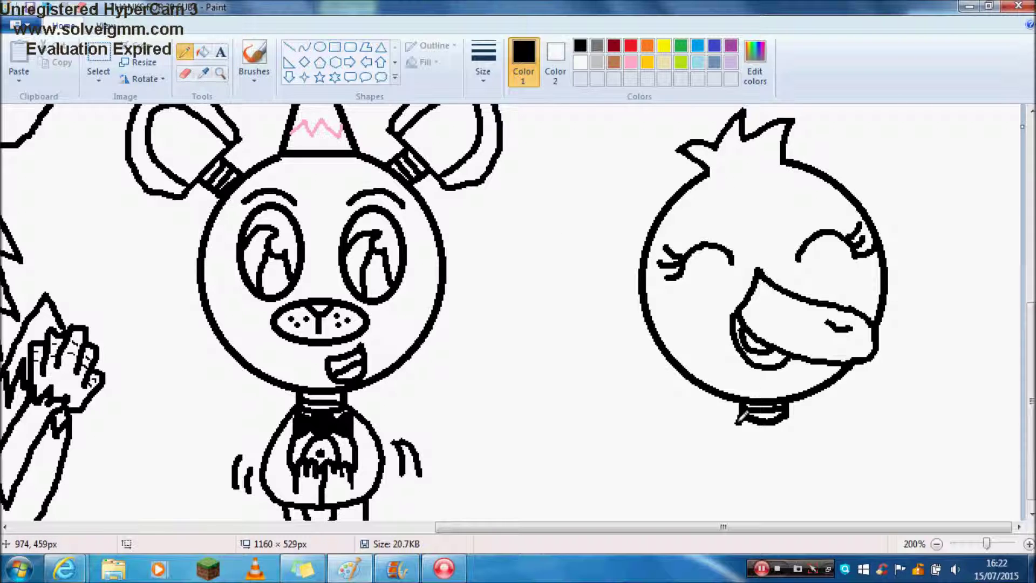
- Pencil a pizza slice with a crust, round toppings and a dripping tip below the left side of the beaked head
mouse_move(623, 374)
left_mouse_down()
mouse_move(645, 419)
mouse_move(654, 381)
mouse_move(628, 361)
mouse_move(630, 371)
mouse_move(628, 363)
mouse_move(563, 443)
mouse_move(640, 424)
left_mouse_up()
key("ctrl+z")
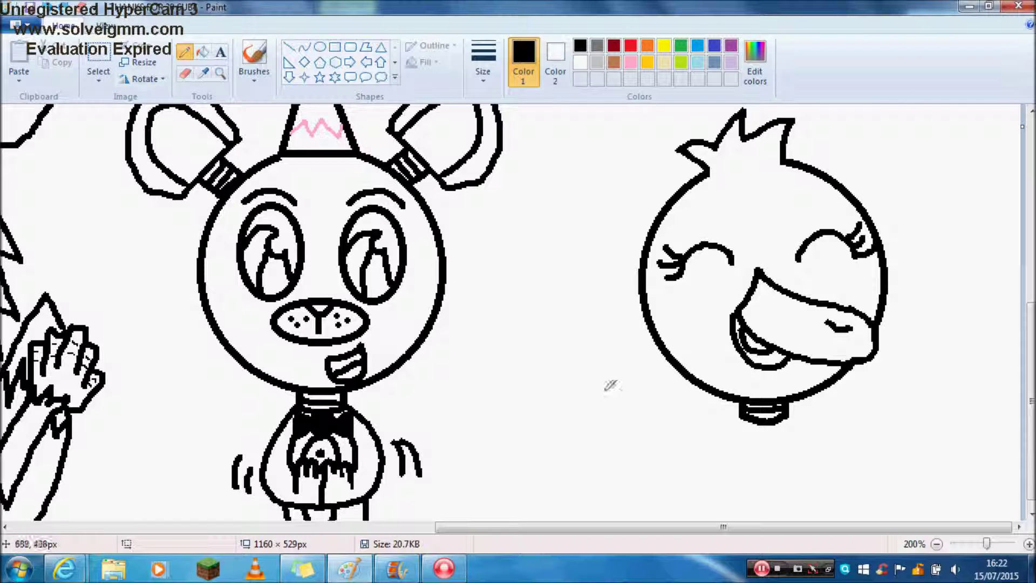
left_click_drag(662, 398, 677, 444)
mouse_move(658, 387)
left_mouse_down()
mouse_move(654, 432)
mouse_move(673, 450)
mouse_move(654, 393)
mouse_move(585, 461)
mouse_move(666, 449)
mouse_move(653, 406)
left_mouse_up()
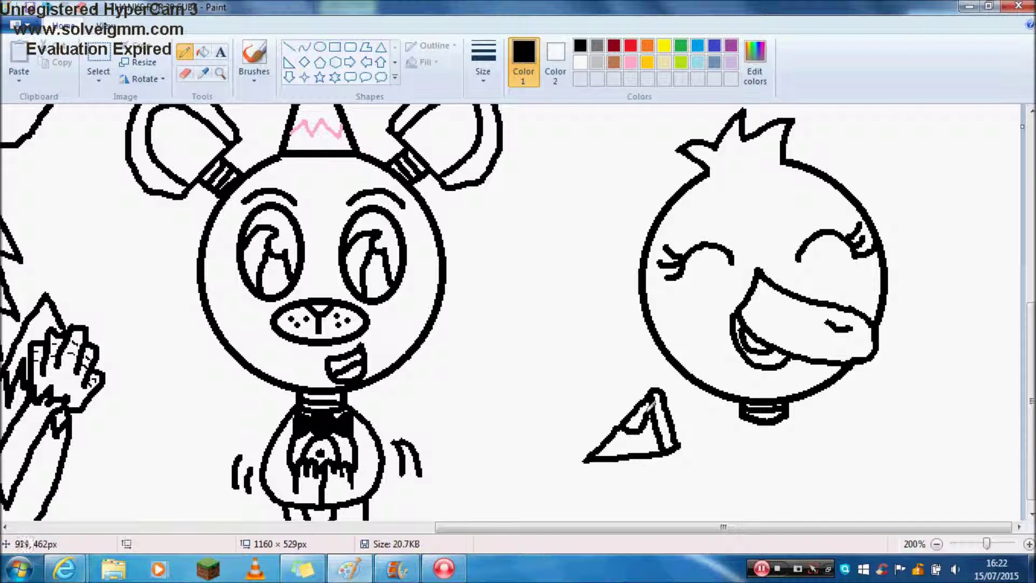
mouse_move(637, 452)
left_mouse_down()
mouse_move(650, 441)
mouse_move(646, 429)
mouse_move(617, 440)
mouse_move(596, 489)
mouse_move(603, 464)
left_mouse_up()
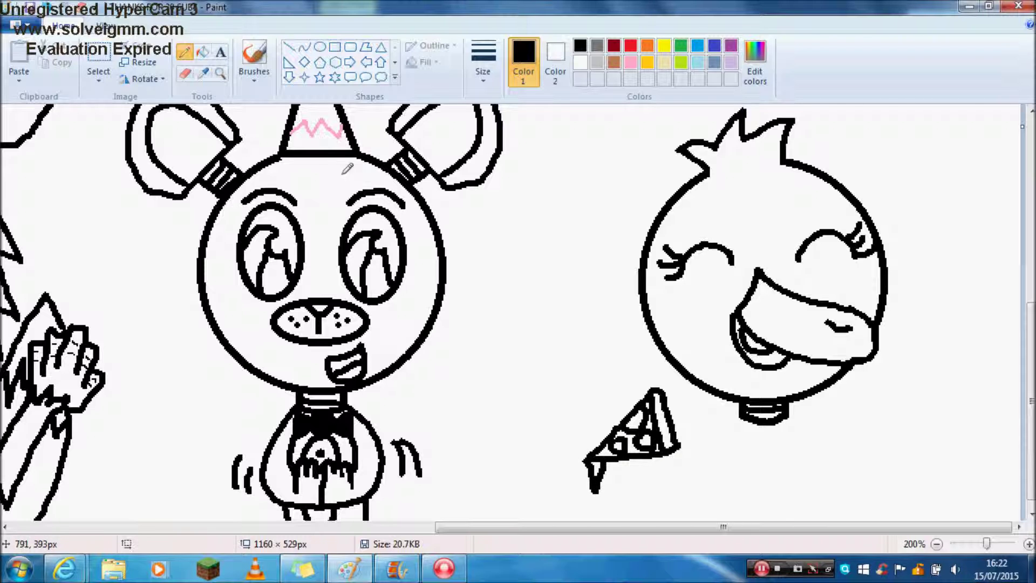
- Select the pizza slice with a rectangular selection and copy it
left_click(585, 63)
left_click(99, 54)
mouse_move(555, 388)
left_mouse_down()
mouse_move(690, 474)
mouse_move(694, 514)
left_mouse_up()
mouse_move(529, 365)
left_mouse_down()
mouse_move(654, 453)
mouse_move(687, 502)
mouse_move(543, 372)
mouse_move(687, 497)
mouse_move(678, 509)
left_mouse_up()
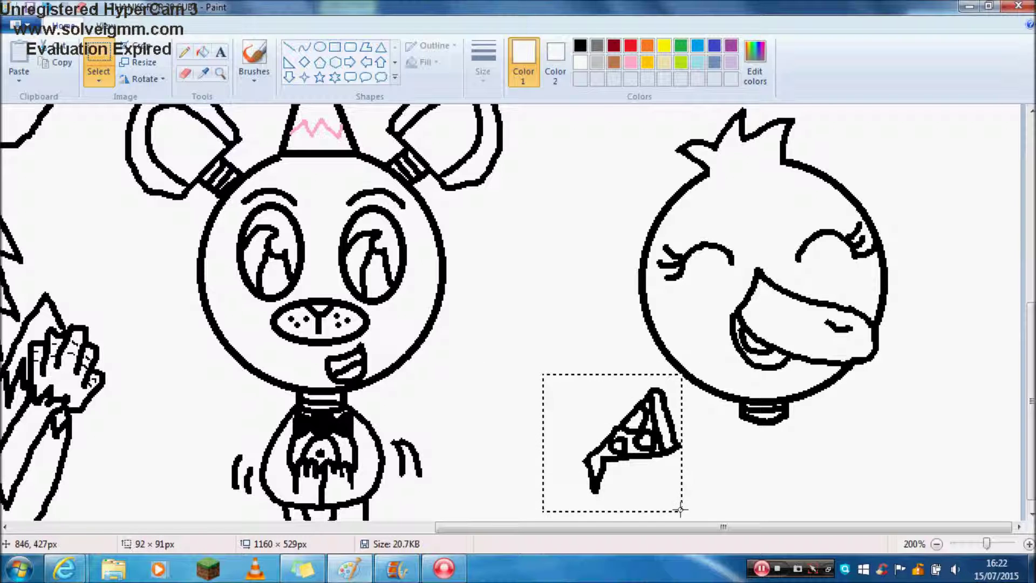
right_click(607, 451)
left_click(671, 301)
left_click(553, 244)
- Paste the pizza slice below the right side of the beaked head and flip it horizontally
key("ctrl+v")
mouse_move(81, 178)
left_mouse_down()
mouse_move(334, 313)
mouse_move(505, 335)
mouse_move(975, 434)
left_mouse_up()
left_click(141, 78)
left_click(174, 164)
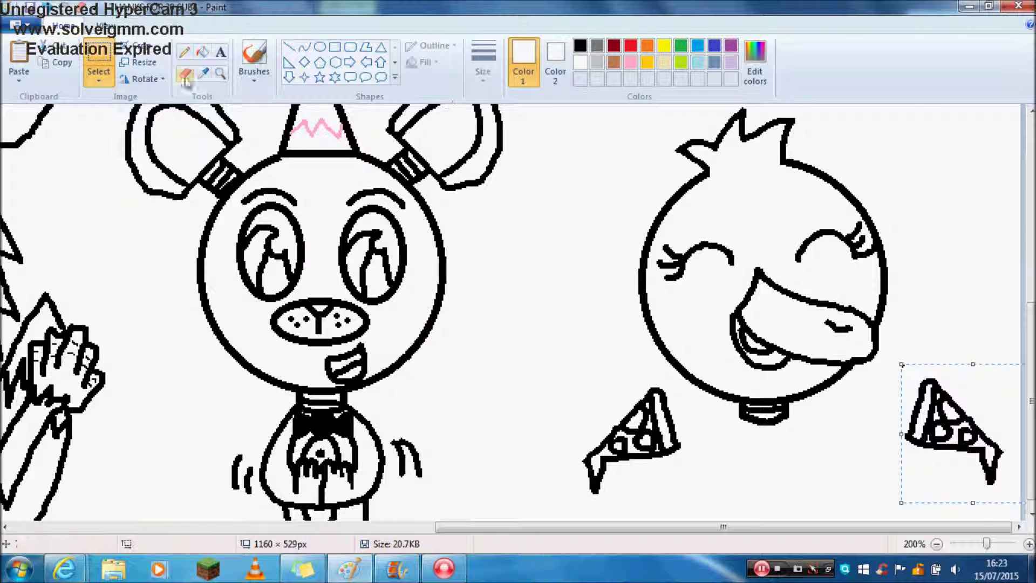
- Pencil black arms and hands holding the two pizza slices, the upper body, and a rounded bib below the beaked character's neck
left_click(185, 75)
left_click(184, 51)
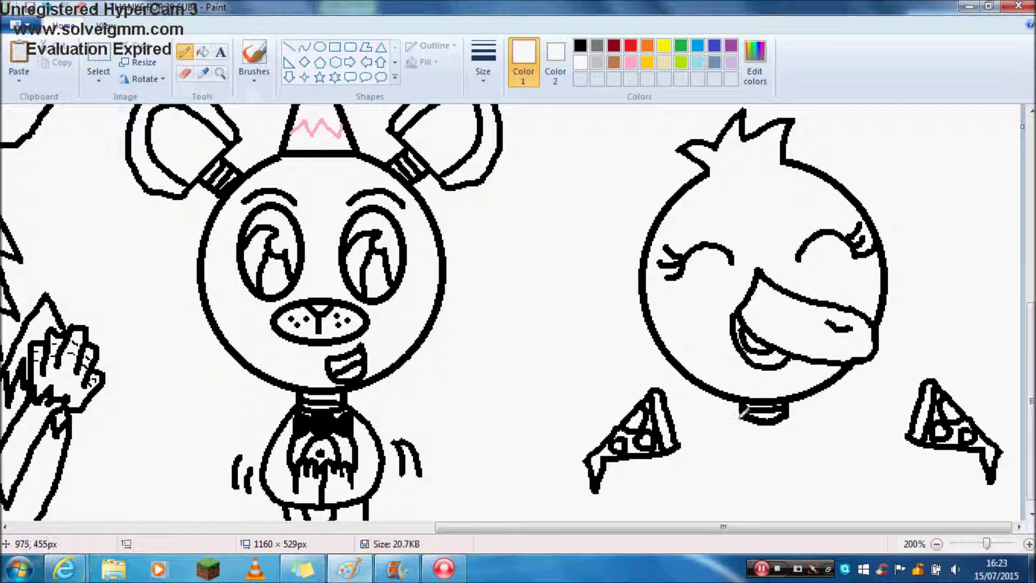
left_click(581, 45)
mouse_move(744, 406)
left_mouse_down()
mouse_move(721, 442)
mouse_move(630, 391)
mouse_move(631, 410)
mouse_move(603, 406)
mouse_move(614, 434)
mouse_move(609, 421)
mouse_move(584, 430)
mouse_move(616, 461)
mouse_move(715, 500)
mouse_move(730, 532)
left_mouse_up()
mouse_move(788, 412)
left_mouse_down()
mouse_move(821, 431)
mouse_move(848, 417)
left_mouse_up()
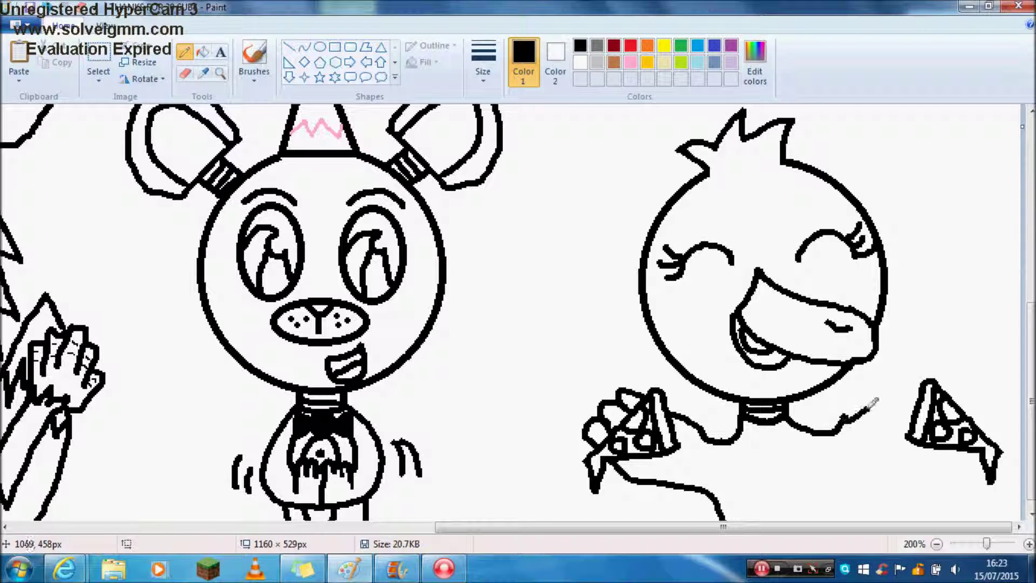
key("ctrl+z")
mouse_move(789, 409)
left_mouse_down()
mouse_move(821, 439)
mouse_move(923, 394)
mouse_move(984, 399)
mouse_move(978, 424)
mouse_move(990, 409)
mouse_move(980, 442)
mouse_move(935, 454)
mouse_move(827, 518)
left_mouse_up()
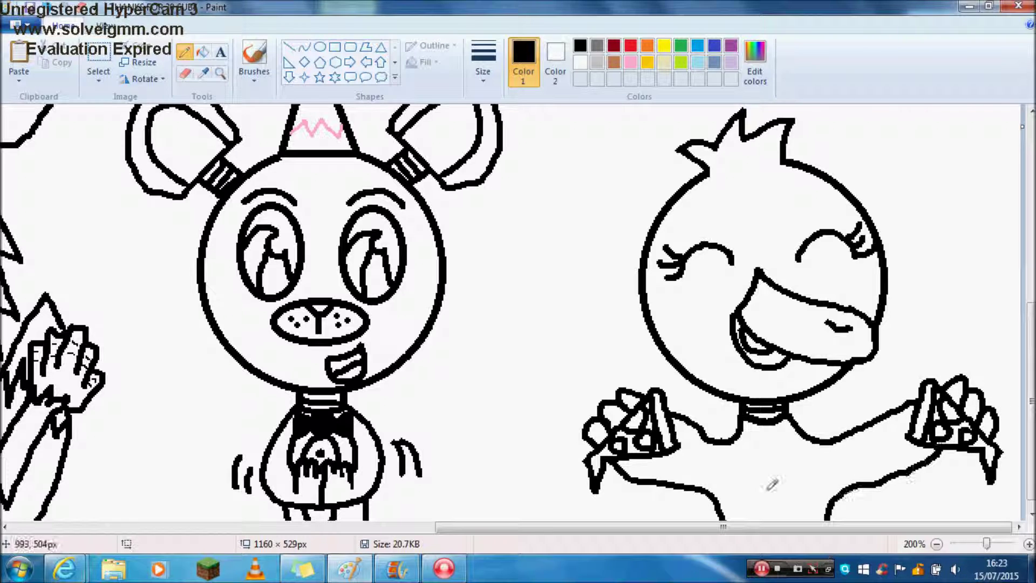
mouse_move(752, 410)
left_mouse_down()
mouse_move(755, 448)
mouse_move(776, 460)
mouse_move(789, 412)
left_mouse_up()
mouse_move(735, 432)
left_mouse_down()
mouse_move(738, 492)
mouse_move(755, 521)
mouse_move(790, 517)
mouse_move(813, 482)
mouse_move(815, 433)
left_mouse_up()
- Hand-letter LET'S in thin purple pencil lines across the middle of the beaked character's bib
left_click(483, 62)
left_click(521, 117)
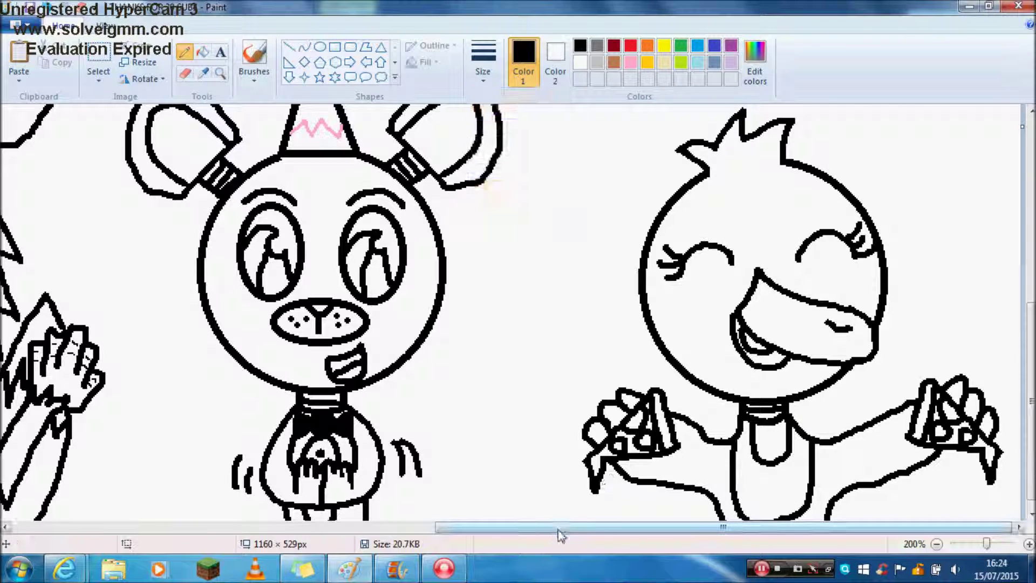
left_click_drag(988, 543, 1002, 544)
left_click_drag(472, 527, 858, 527)
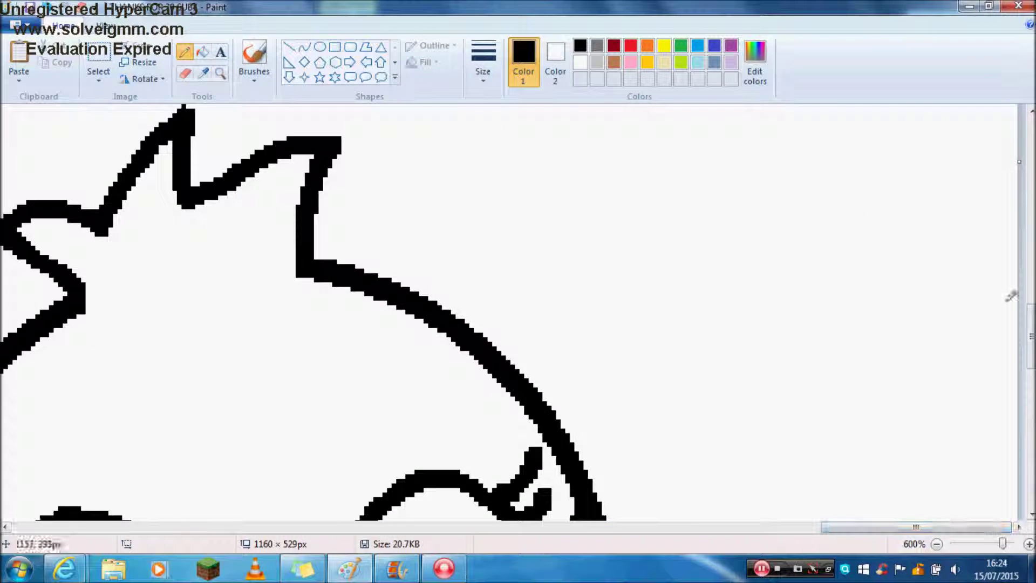
left_click_drag(1031, 329, 1031, 469)
left_click(731, 45)
mouse_move(192, 343)
left_mouse_down()
mouse_move(199, 375)
mouse_move(249, 375)
left_mouse_up()
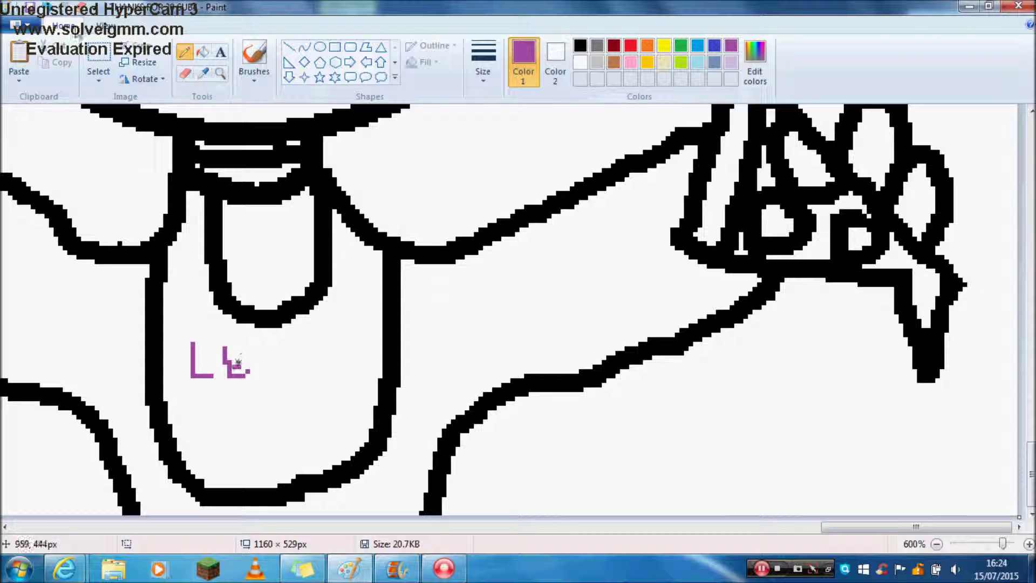
key("ctrl+z")
mouse_move(229, 361)
left_mouse_down()
mouse_move(254, 375)
mouse_move(235, 360)
mouse_move(243, 343)
mouse_move(279, 379)
left_mouse_up()
mouse_move(263, 343)
left_mouse_down()
mouse_move(309, 339)
mouse_move(335, 355)
left_mouse_up()
- Hand-letter EAT!!! in purple on the bib beneath the word LET'S
mouse_move(192, 415)
left_mouse_down()
mouse_move(216, 451)
mouse_move(256, 420)
mouse_move(271, 454)
left_mouse_up()
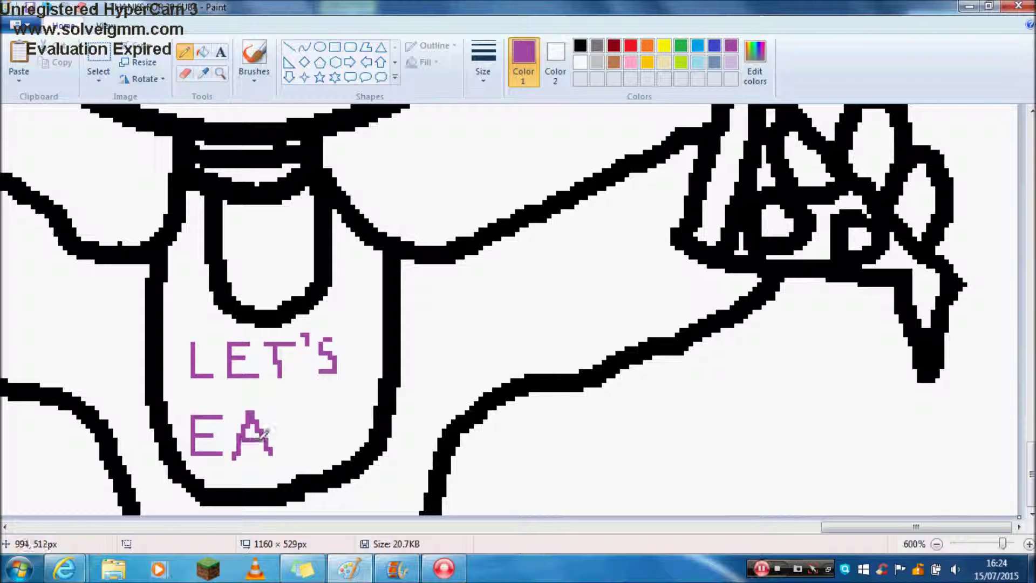
mouse_move(290, 415)
left_mouse_down()
mouse_move(290, 455)
mouse_move(313, 415)
mouse_move(322, 436)
left_mouse_up()
left_click(322, 446)
left_click_drag(348, 402, 349, 432)
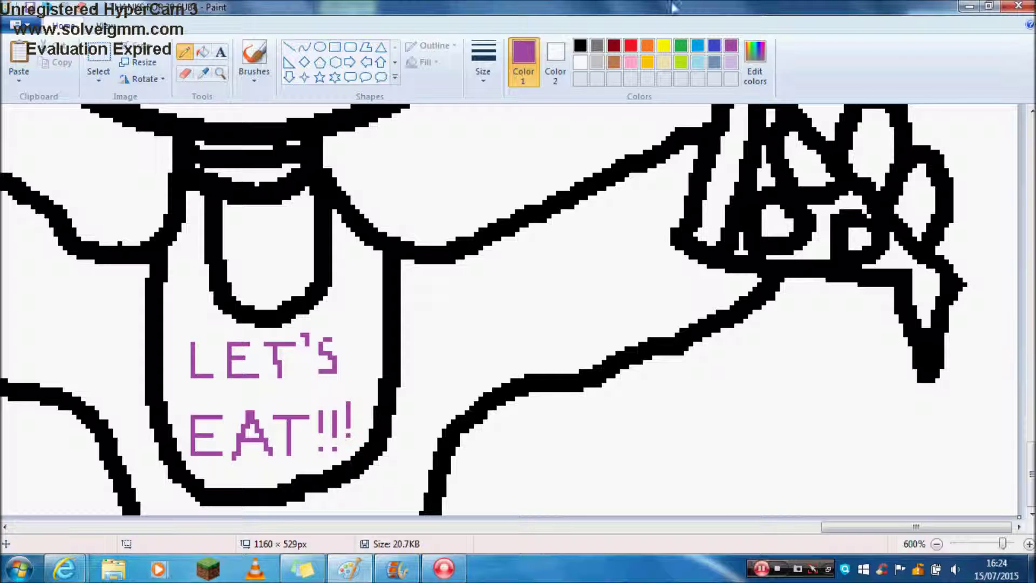
- Pencil a yellow outline around every letter of LET'S on the bib
left_click(664, 46)
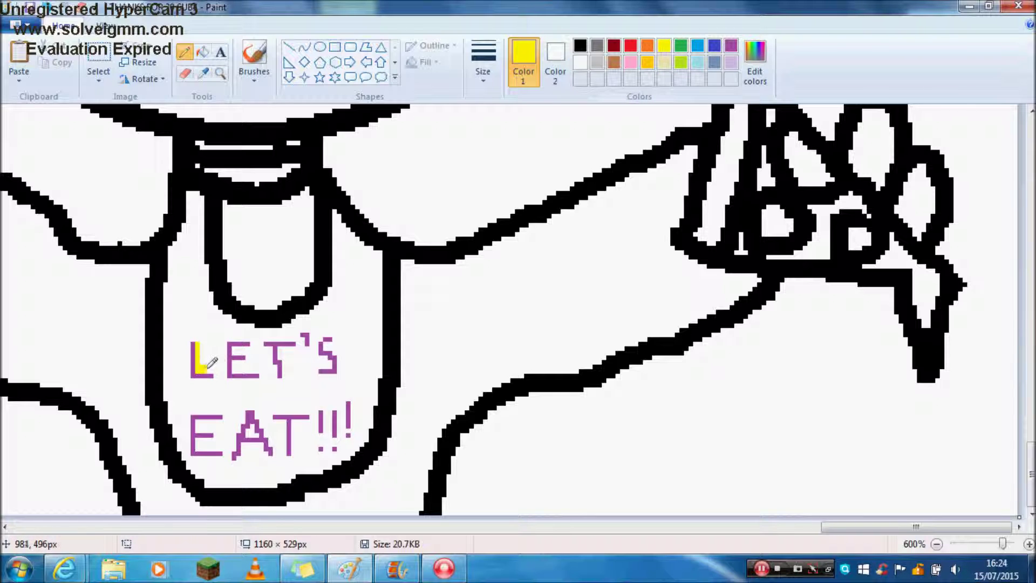
left_click_drag(216, 373, 197, 378)
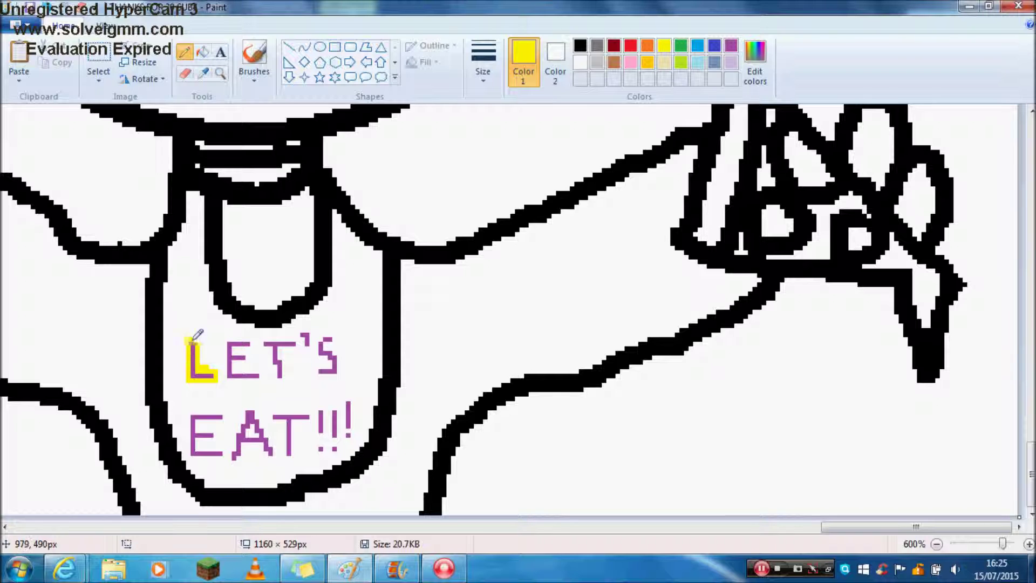
left_click_drag(238, 348, 240, 338)
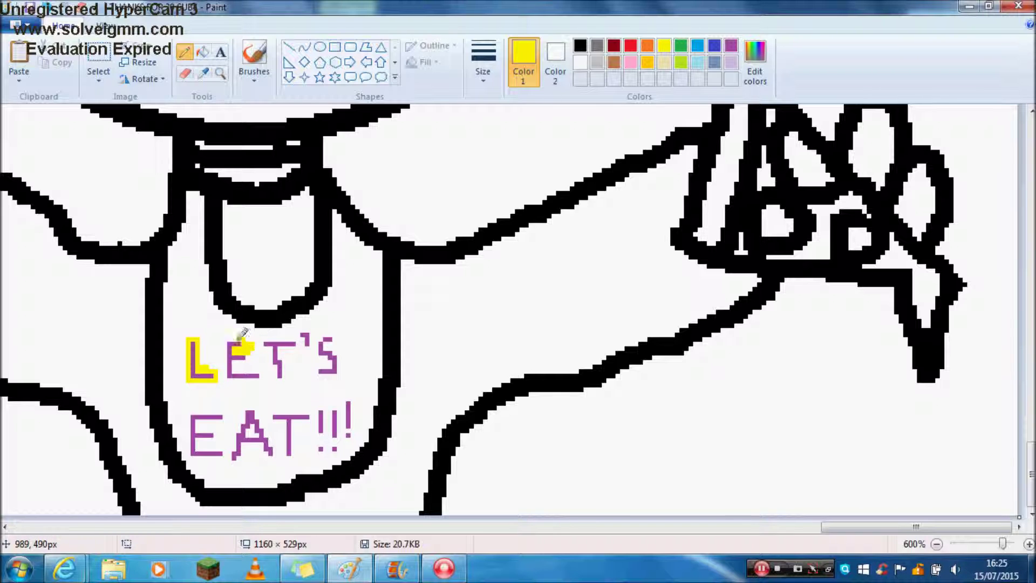
key("ctrl+z")
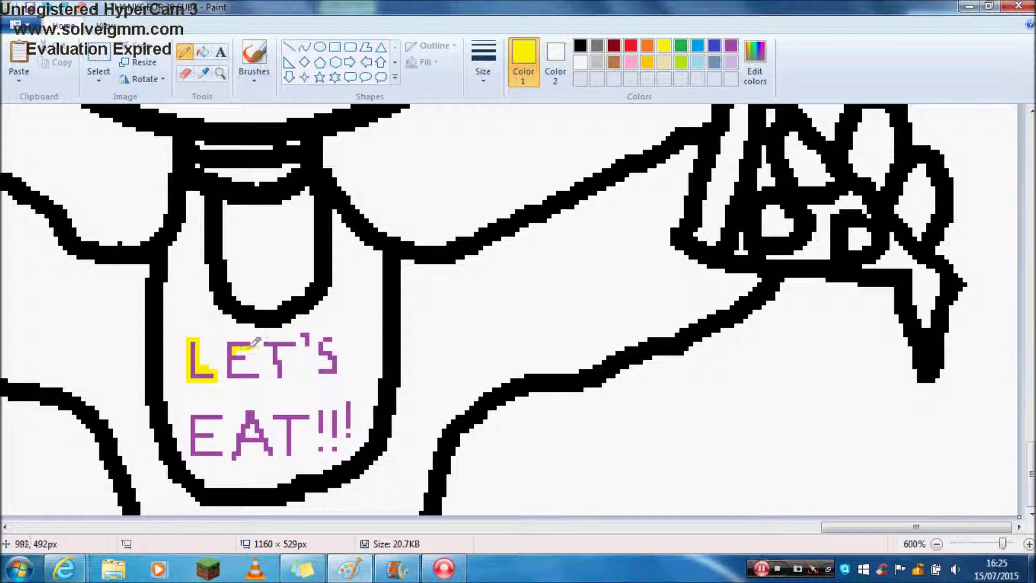
mouse_move(239, 335)
left_mouse_down()
mouse_move(228, 361)
mouse_move(233, 377)
mouse_move(263, 374)
mouse_move(236, 366)
mouse_move(252, 343)
mouse_move(283, 346)
mouse_move(282, 376)
mouse_move(263, 342)
mouse_move(294, 333)
mouse_move(301, 340)
mouse_move(286, 348)
mouse_move(305, 345)
mouse_move(306, 329)
mouse_move(340, 347)
mouse_move(323, 336)
mouse_move(315, 350)
mouse_move(333, 361)
mouse_move(316, 368)
mouse_move(341, 369)
mouse_move(340, 342)
left_mouse_up()
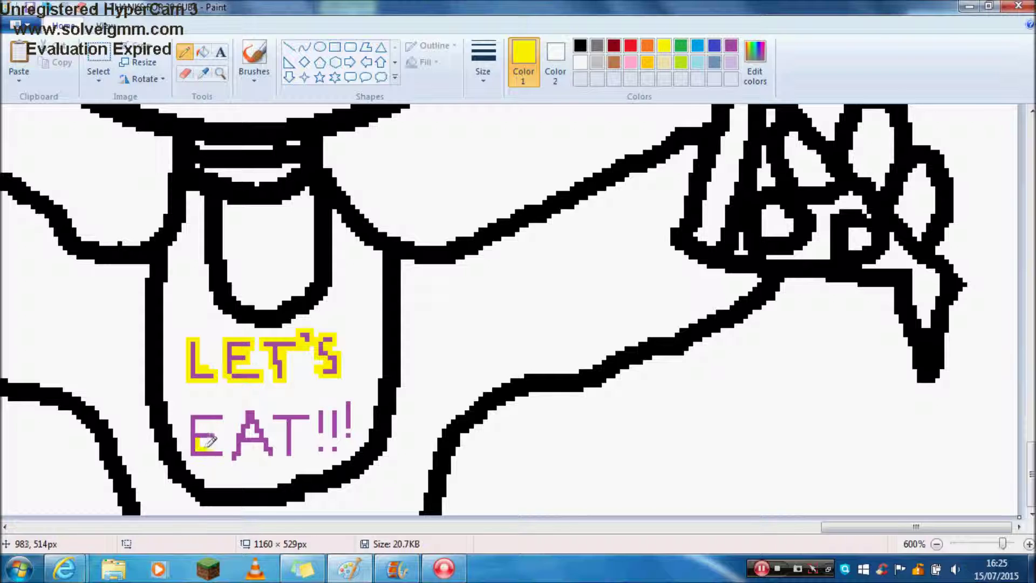
- Pencil a yellow outline around EAT!!! on the bib, touching up the lettering in purple
left_click_drag(228, 452, 197, 445)
mouse_move(194, 406)
left_mouse_down()
mouse_move(224, 409)
mouse_move(225, 419)
mouse_move(199, 421)
mouse_move(217, 425)
mouse_move(203, 434)
mouse_move(266, 430)
mouse_move(271, 457)
mouse_move(249, 439)
mouse_move(235, 459)
mouse_move(246, 406)
mouse_move(261, 419)
mouse_move(247, 413)
mouse_move(253, 429)
mouse_move(272, 415)
mouse_move(262, 417)
mouse_move(275, 457)
left_mouse_up()
left_click(730, 45)
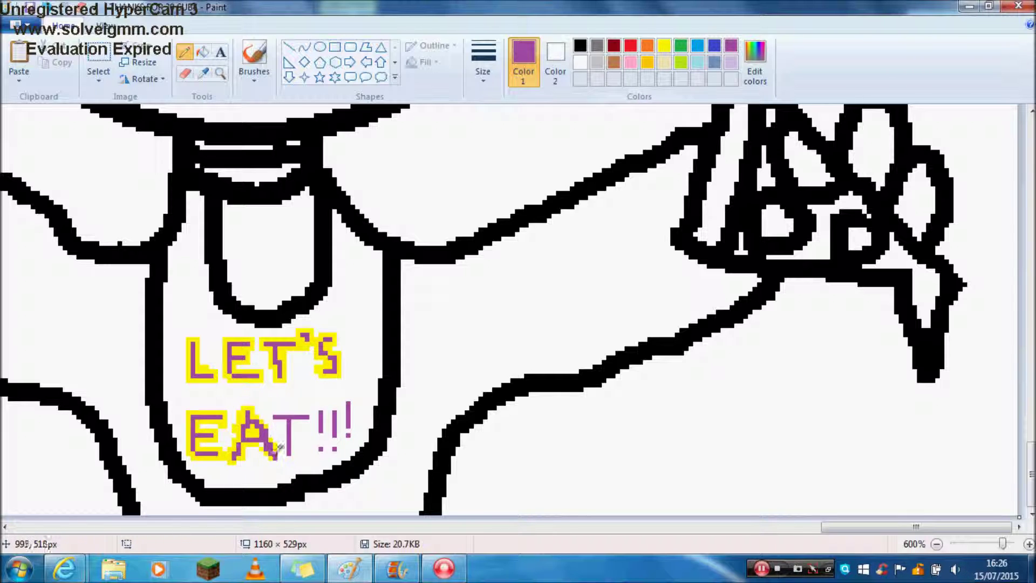
left_click(664, 45)
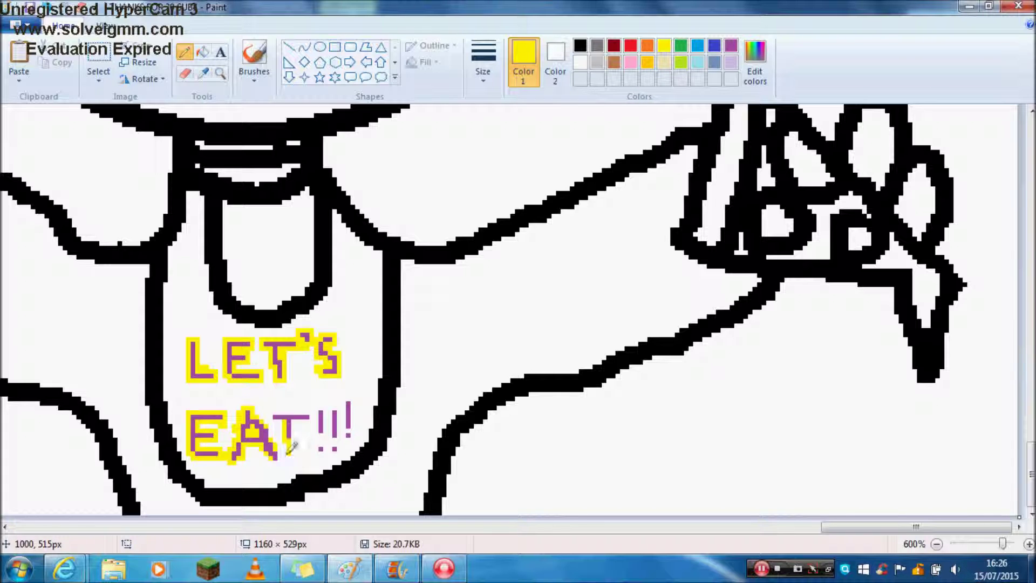
mouse_move(289, 436)
left_mouse_down()
mouse_move(313, 414)
mouse_move(278, 410)
left_mouse_up()
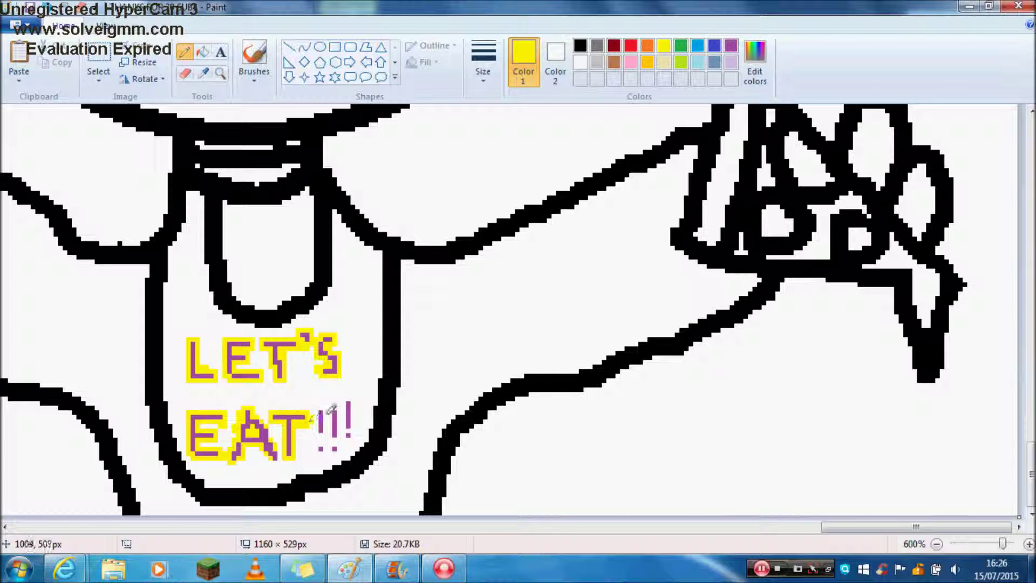
mouse_move(323, 419)
left_mouse_down()
mouse_move(319, 440)
mouse_move(325, 407)
mouse_move(330, 436)
mouse_move(346, 400)
mouse_move(347, 431)
left_mouse_up()
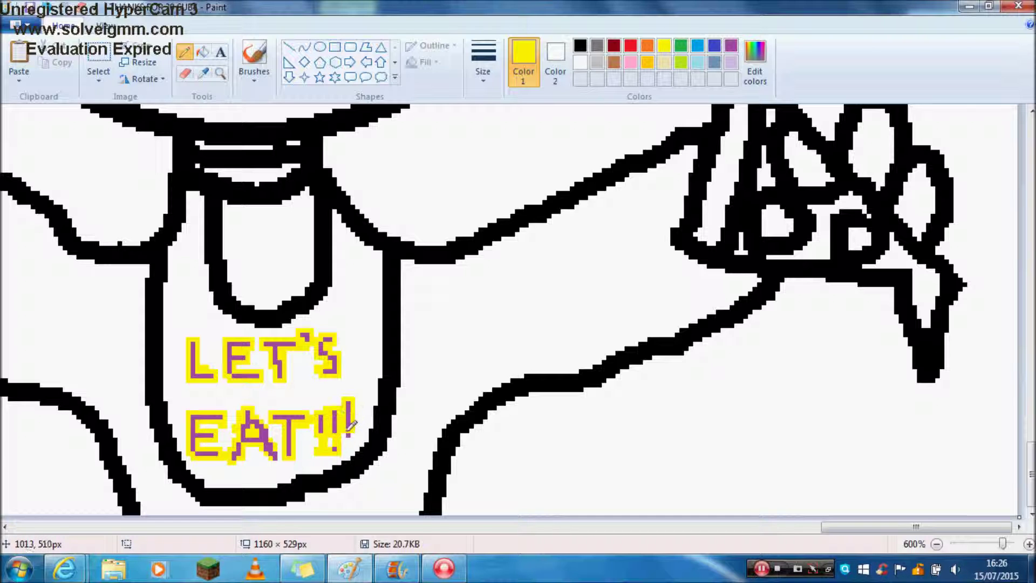
left_click(730, 45)
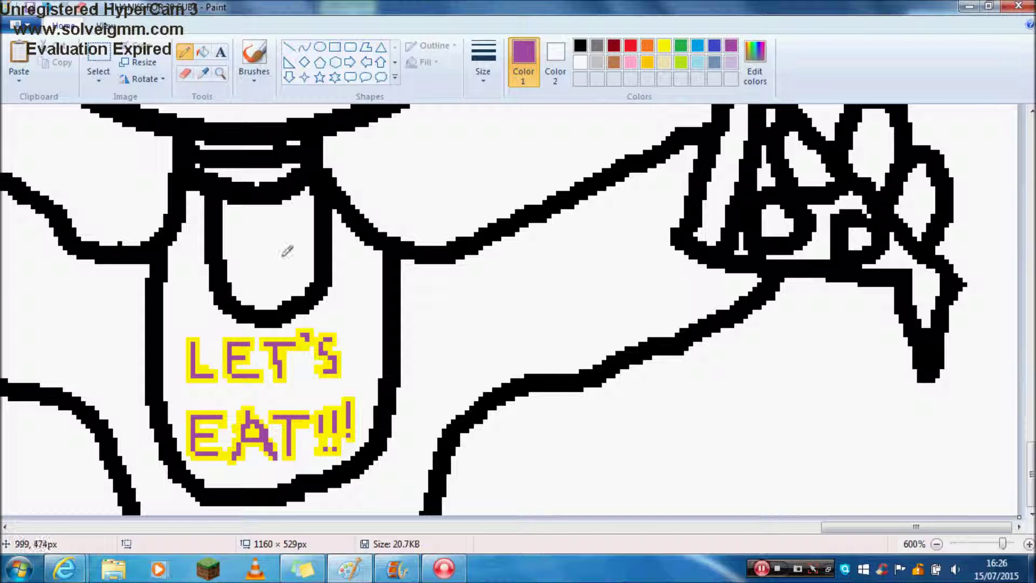
- Pencil a black cupcake with dripping frosting and a striped wrapper between the party-hat bear and the beaked character
left_click(938, 544)
left_click(937, 544)
left_click(938, 544)
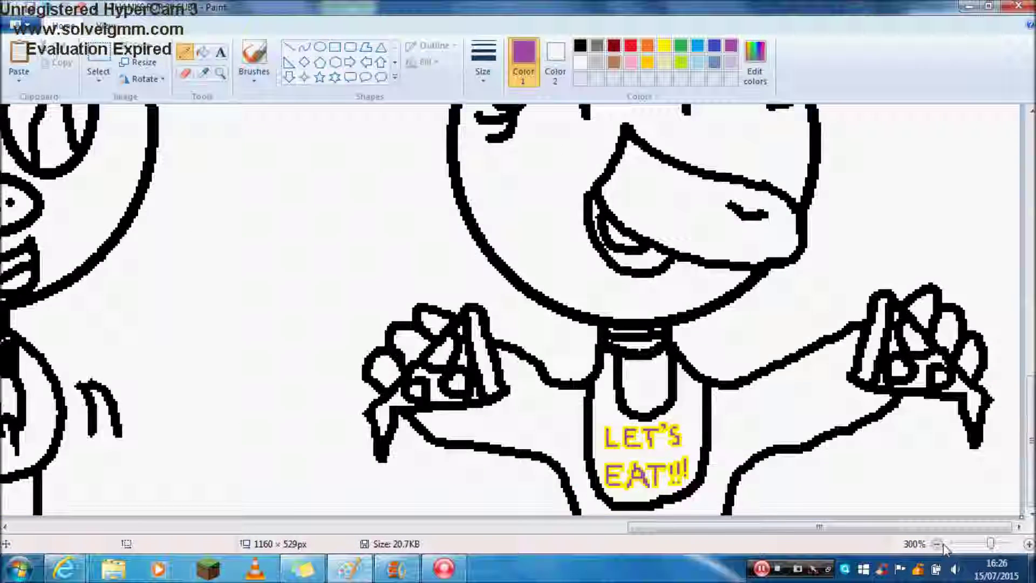
left_click(937, 544)
left_click(580, 46)
left_click(483, 62)
left_click(517, 162)
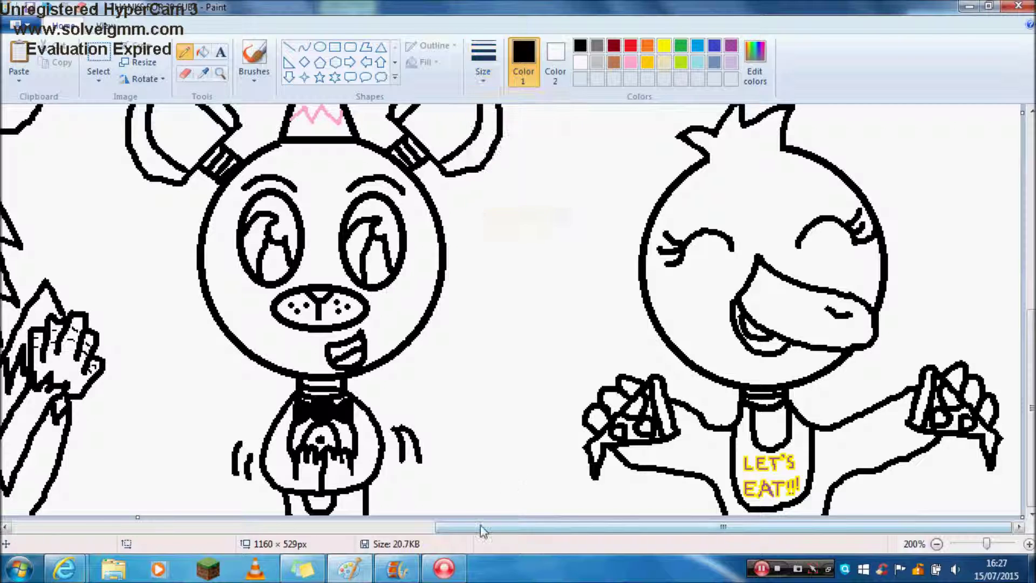
mouse_move(491, 476)
left_mouse_down()
mouse_move(545, 475)
mouse_move(455, 467)
mouse_move(474, 420)
mouse_move(530, 427)
mouse_move(546, 463)
left_mouse_up()
left_click_drag(457, 479, 459, 532)
mouse_move(543, 471)
left_mouse_down()
mouse_move(536, 519)
mouse_move(487, 466)
mouse_move(507, 515)
left_mouse_up()
- Pencil two round eyes with pupils on the cupcake's frosting
mouse_move(480, 427)
left_mouse_down()
mouse_move(470, 448)
mouse_move(494, 432)
mouse_move(482, 440)
mouse_move(519, 456)
mouse_move(520, 432)
left_mouse_up()
left_click(47, 7)
left_click(47, 8)
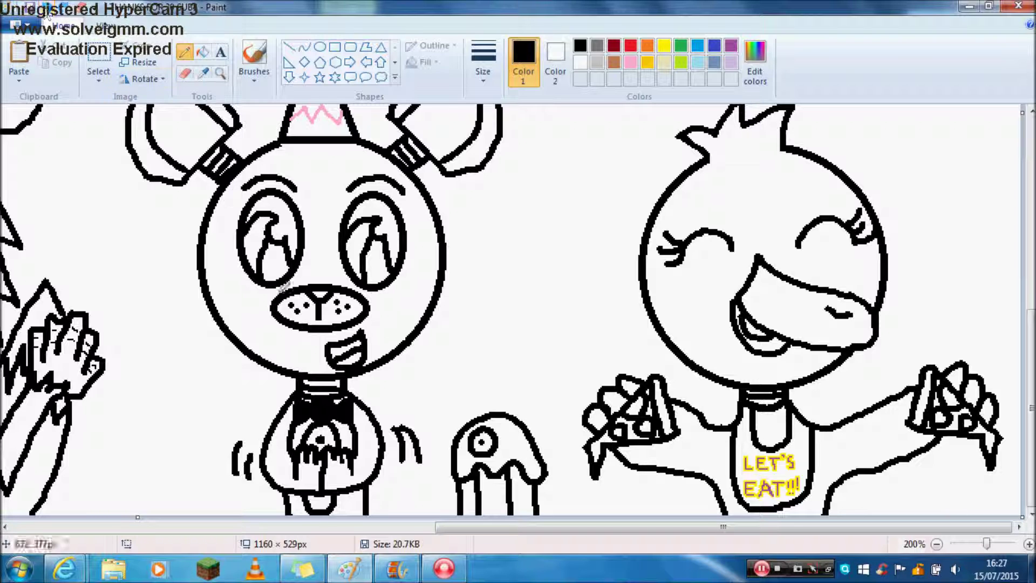
mouse_move(513, 434)
left_mouse_down()
mouse_move(511, 451)
mouse_move(514, 432)
left_mouse_up()
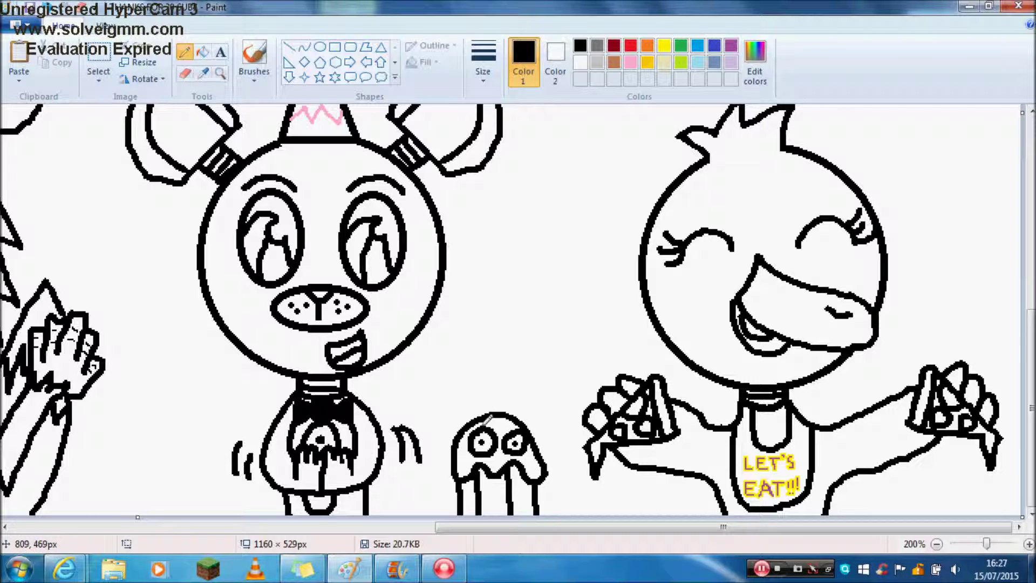
- Pencil a candle with a flame on top of the cupcake and add a thinner inner flame
mouse_move(497, 391)
left_mouse_down()
mouse_move(492, 356)
mouse_move(505, 372)
mouse_move(499, 397)
left_mouse_up()
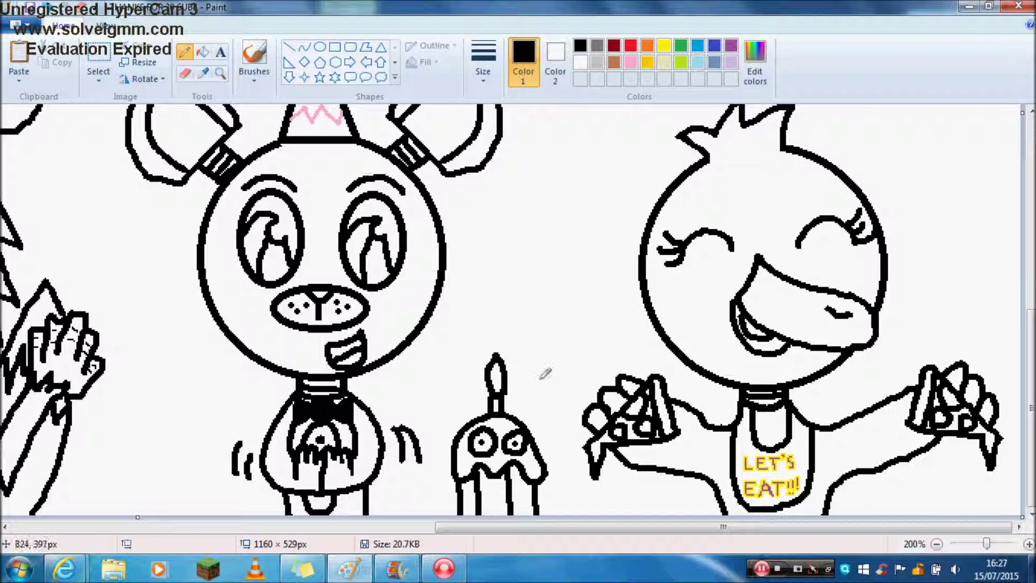
left_click(483, 70)
left_click(506, 118)
left_click_drag(493, 385, 500, 386)
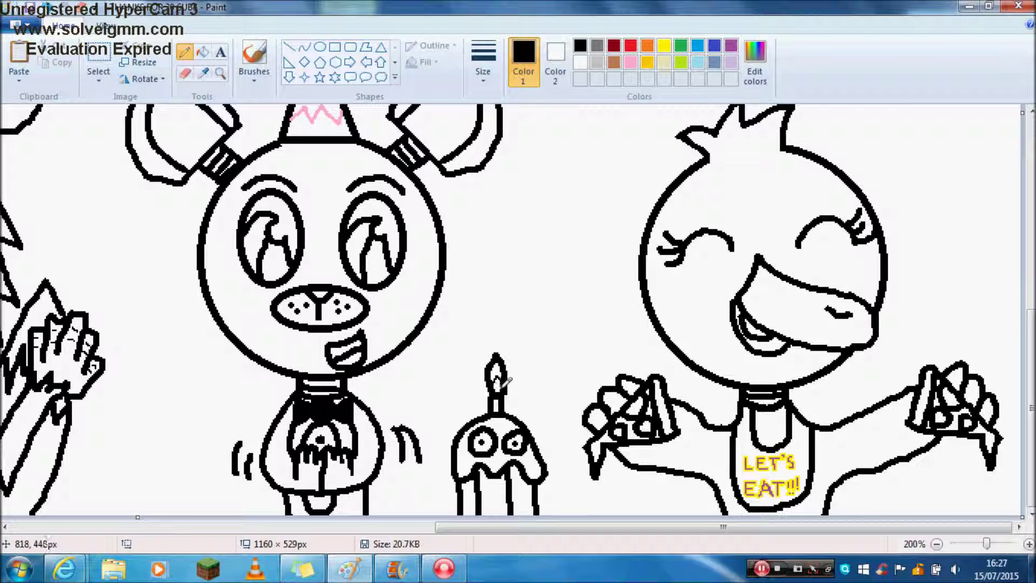
- Pencil a small pointed party hat on the left side of the cupcake and fill it with blue-gray
left_click(483, 62)
left_click(494, 142)
mouse_move(466, 422)
left_mouse_down()
mouse_move(444, 383)
mouse_move(474, 417)
left_mouse_up()
left_click(701, 49)
left_click(714, 61)
mouse_move(452, 403)
left_mouse_down()
mouse_move(457, 430)
mouse_move(464, 419)
left_mouse_up()
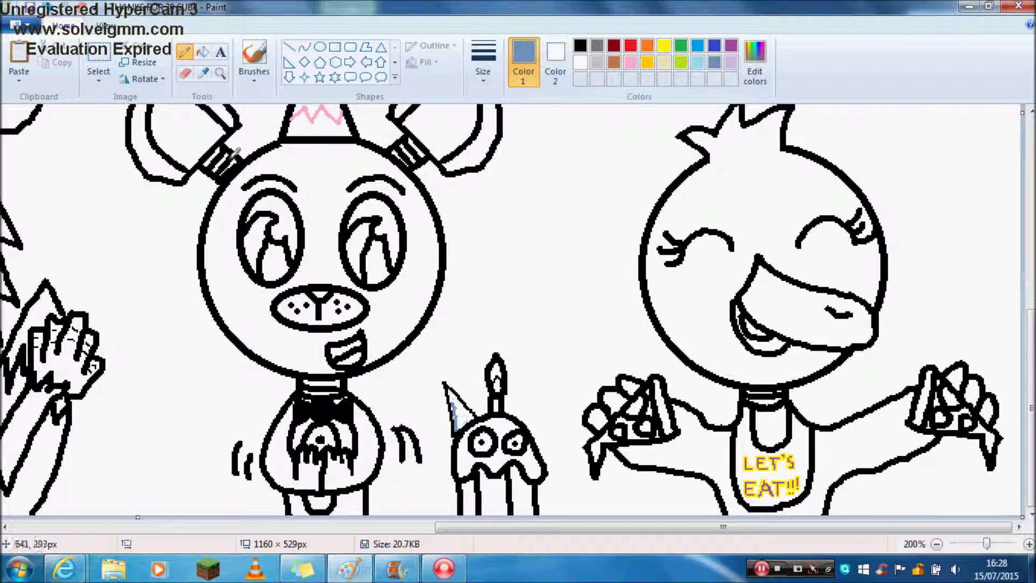
left_click(202, 52)
left_click(460, 409)
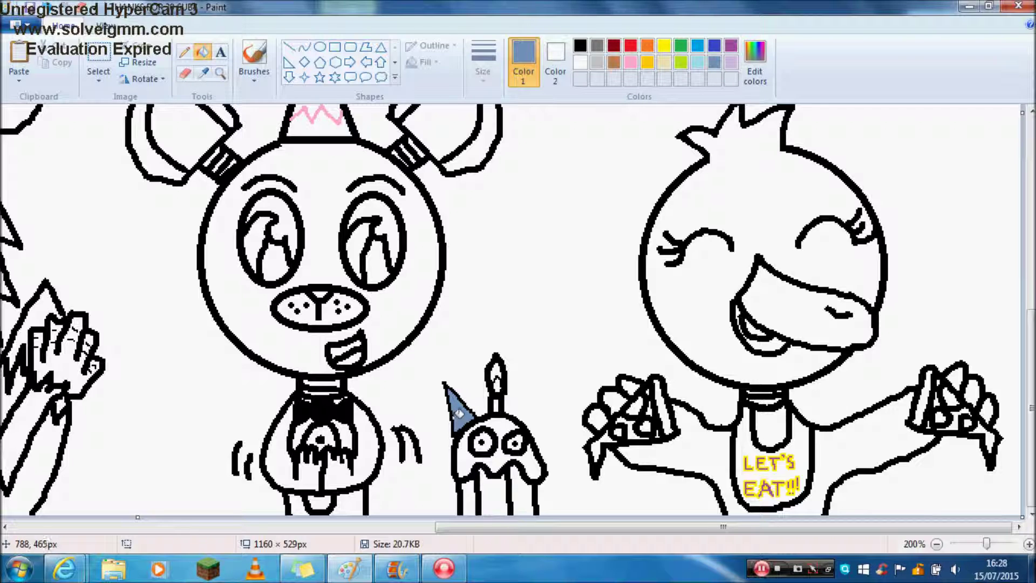
- Add a small brown pencil detail to the cupcake's blue-gray party hat
left_click(184, 51)
left_click(614, 63)
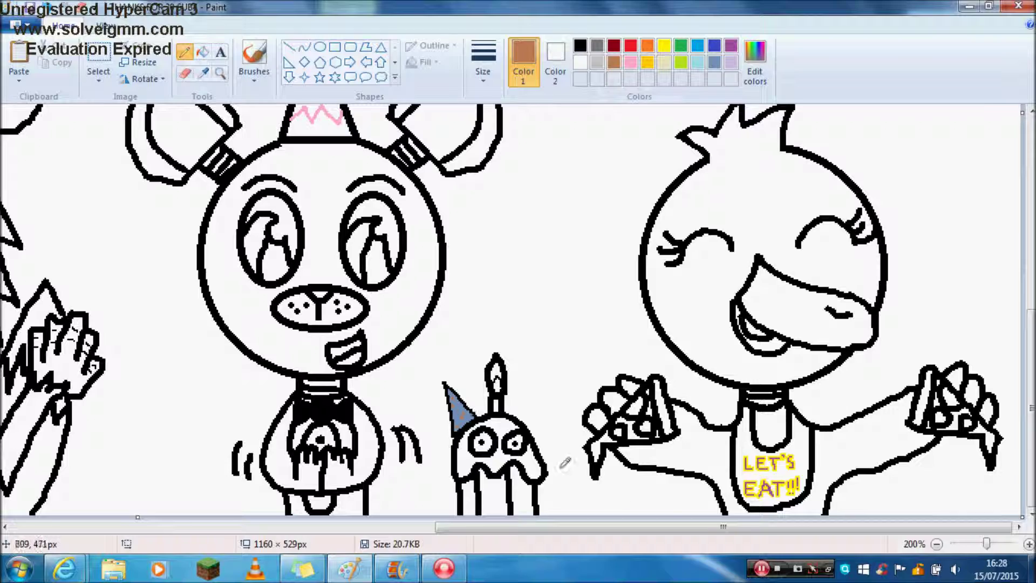
left_click(937, 544)
left_click(937, 544)
left_click(937, 544)
left_click(1029, 544)
left_click(1029, 544)
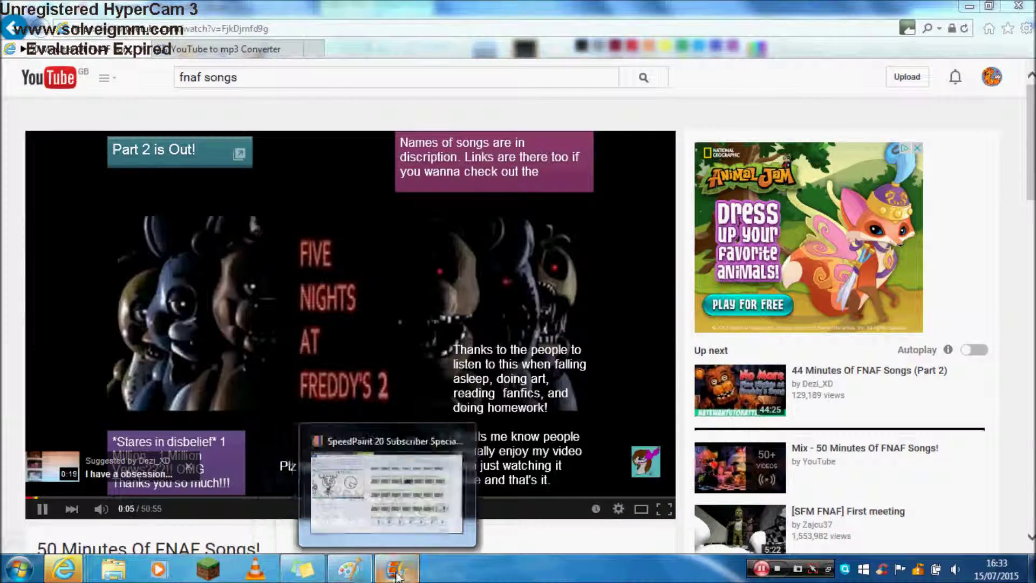
- Switch back to Paint and draw two sagging black curves across the full canvas width above the characters, forming a banner
left_click(349, 569)
left_click_drag(3, 108, 911, 109)
left_click_drag(482, 115, 426, 167)
left_click_drag(3, 110, 884, 110)
mouse_move(483, 112)
left_mouse_down()
mouse_move(366, 315)
mouse_move(419, 298)
left_mouse_up()
left_click(185, 52)
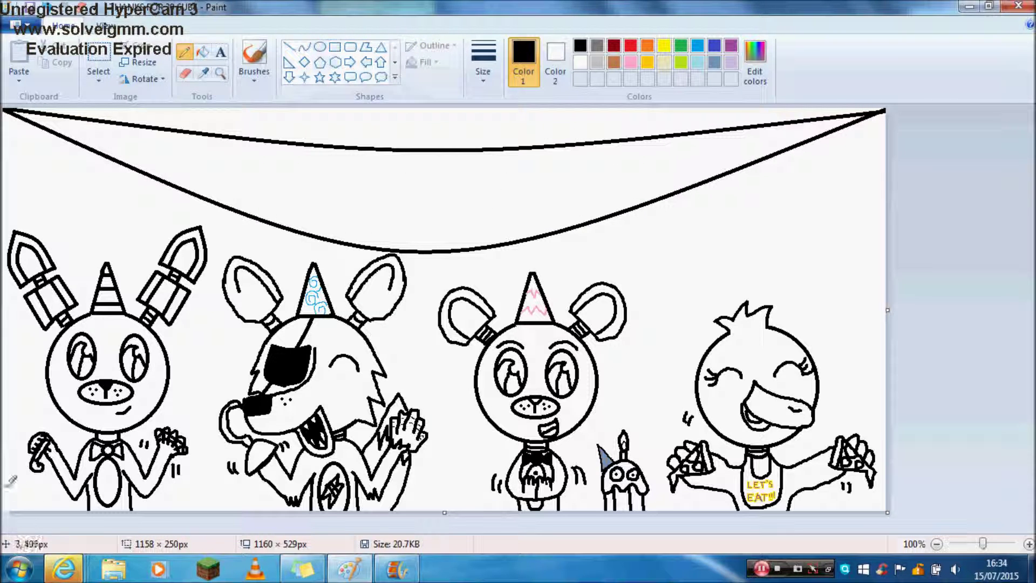
- Draw a horizontal black line behind the characters near the canvas's bottom edge, leaving gaps where the bodies are
left_click(289, 47)
left_click_drag(131, 501, 310, 502)
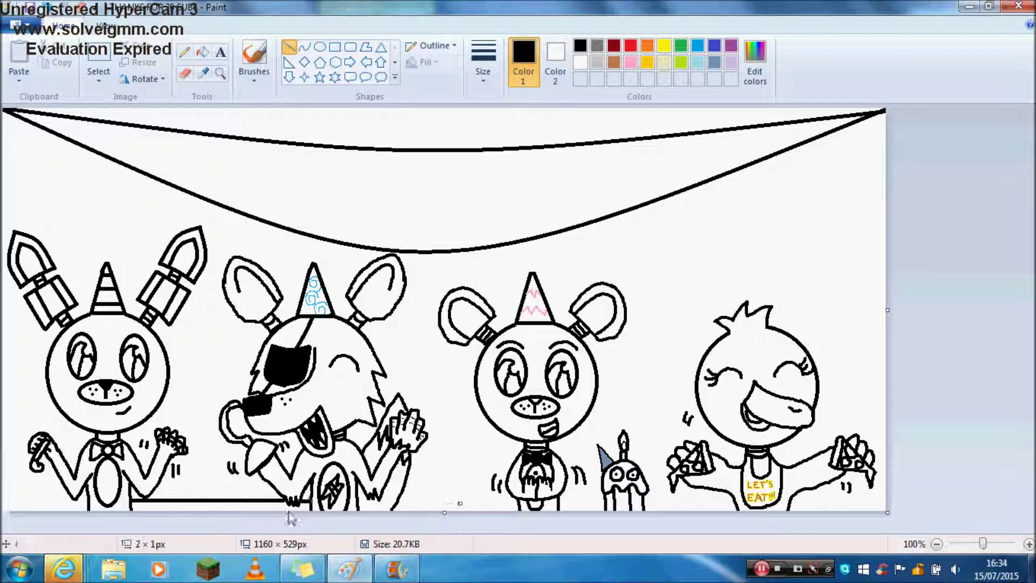
left_click_drag(392, 504, 889, 503)
left_click_drag(84, 502, 3, 501)
- Draw a second horizontal black line across the background at about mouth height, broken wherever a character stands in front
mouse_move(3, 413)
left_mouse_down()
mouse_move(75, 413)
mouse_move(62, 413)
left_mouse_up()
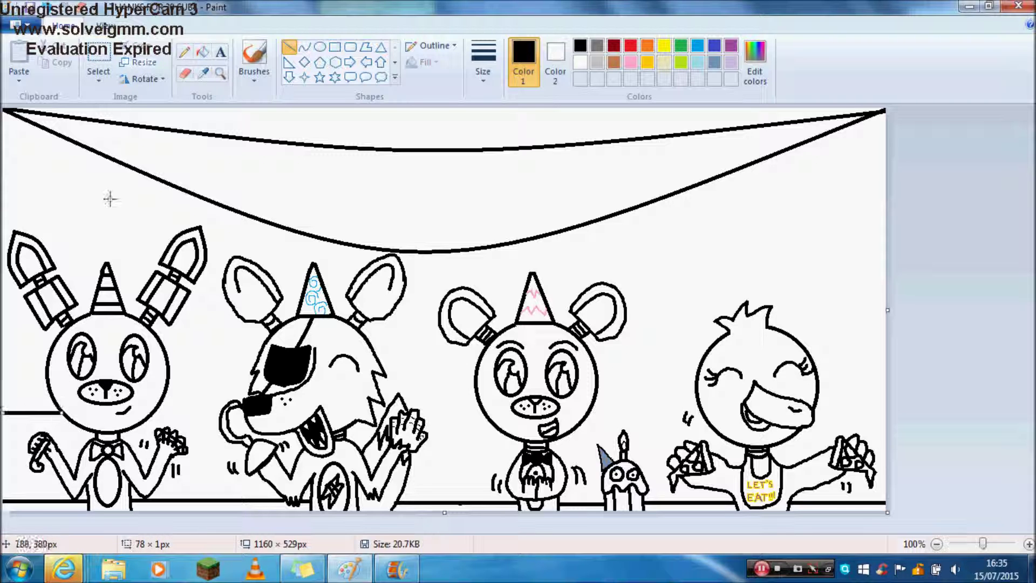
left_click(184, 52)
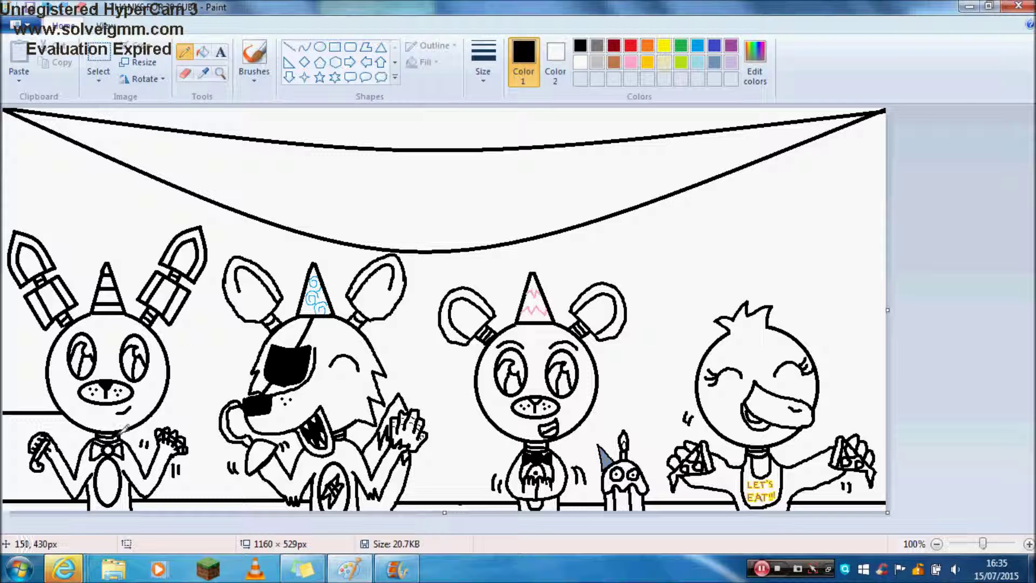
left_click(289, 48)
left_click_drag(156, 411, 244, 411)
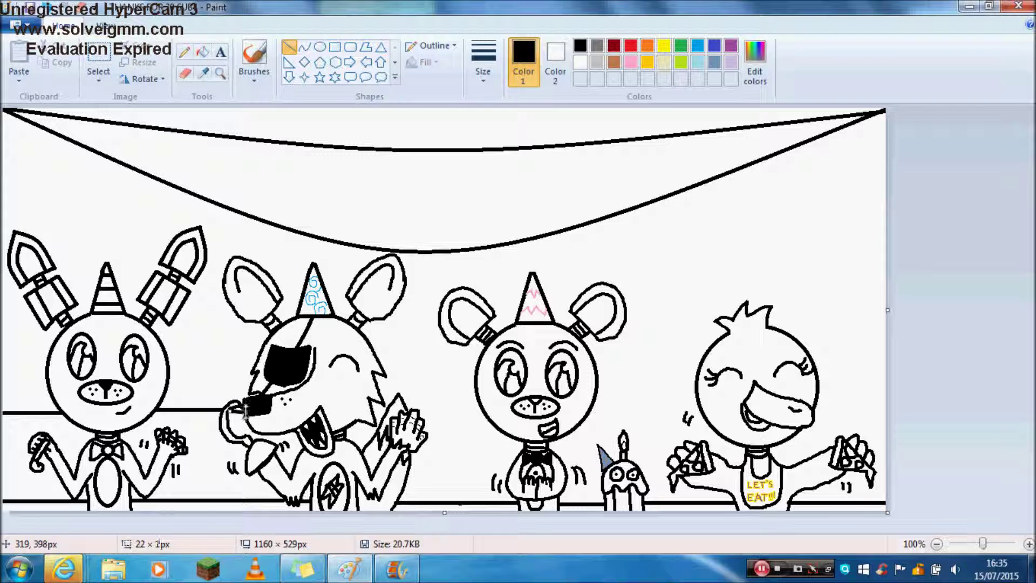
left_click_drag(402, 405, 478, 408)
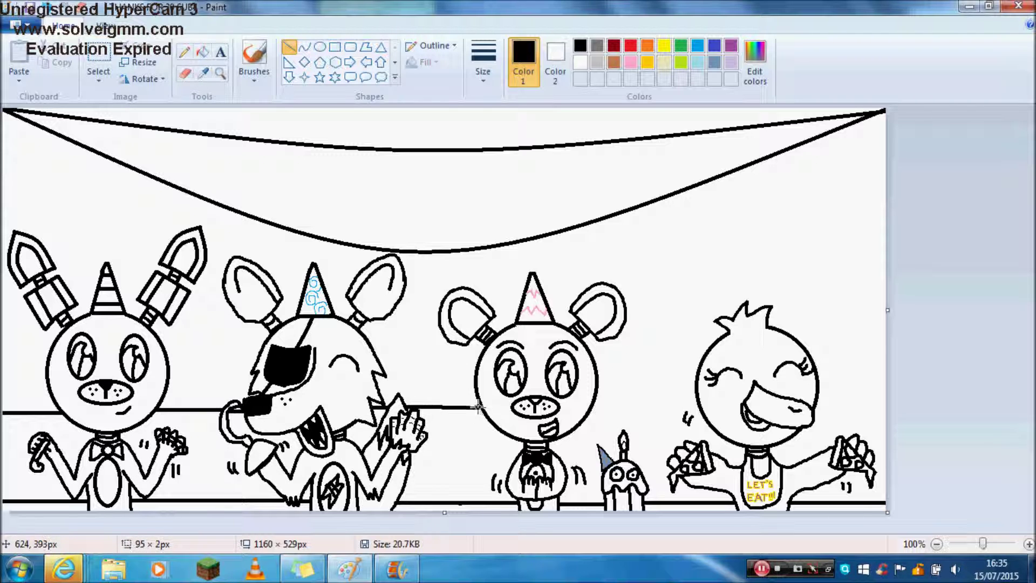
left_click_drag(597, 406, 697, 406)
left_click_drag(816, 406, 889, 407)
left_click(202, 52)
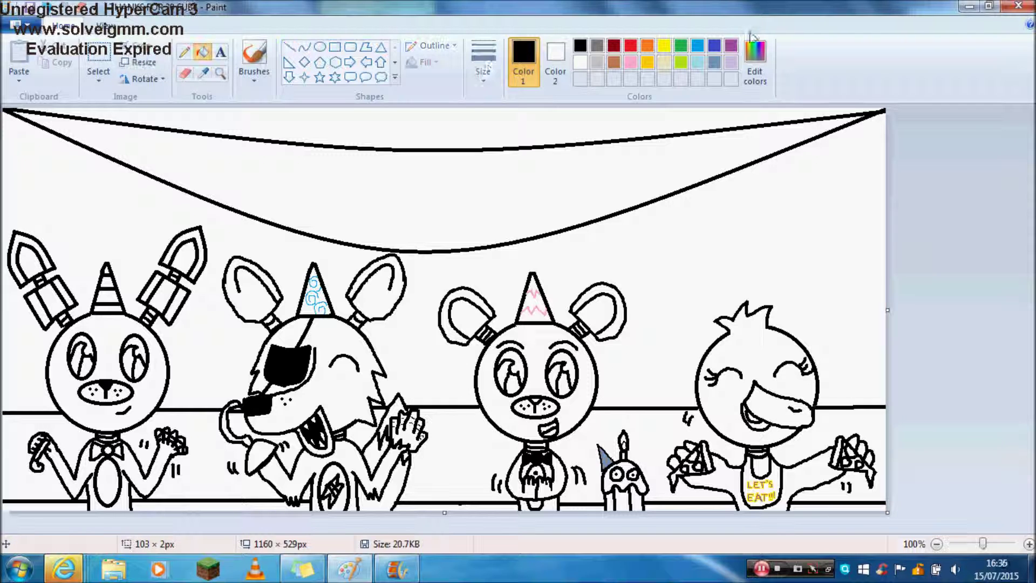
- Fill the rabbit's head and the outer parts of both ears purple
left_click(731, 45)
left_click(78, 327)
left_click(68, 295)
left_click(39, 297)
left_click(36, 248)
left_click(199, 230)
left_click(46, 7)
left_click(194, 235)
left_click(175, 303)
left_click(151, 287)
left_click(155, 319)
- Fill the rabbit's arms, torso and the hand holding the cane purple
left_click(132, 458)
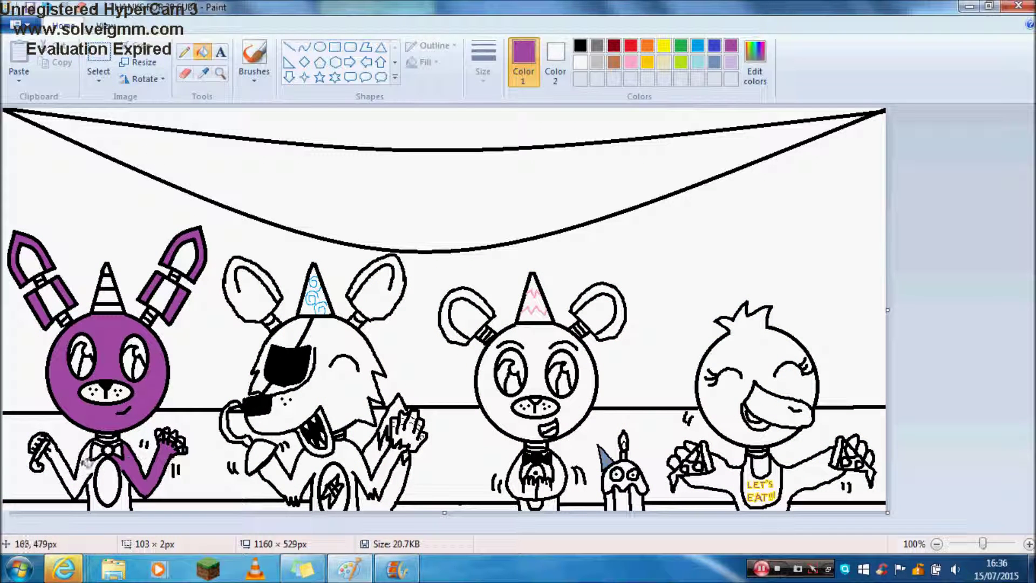
left_click(59, 464)
left_click(184, 52)
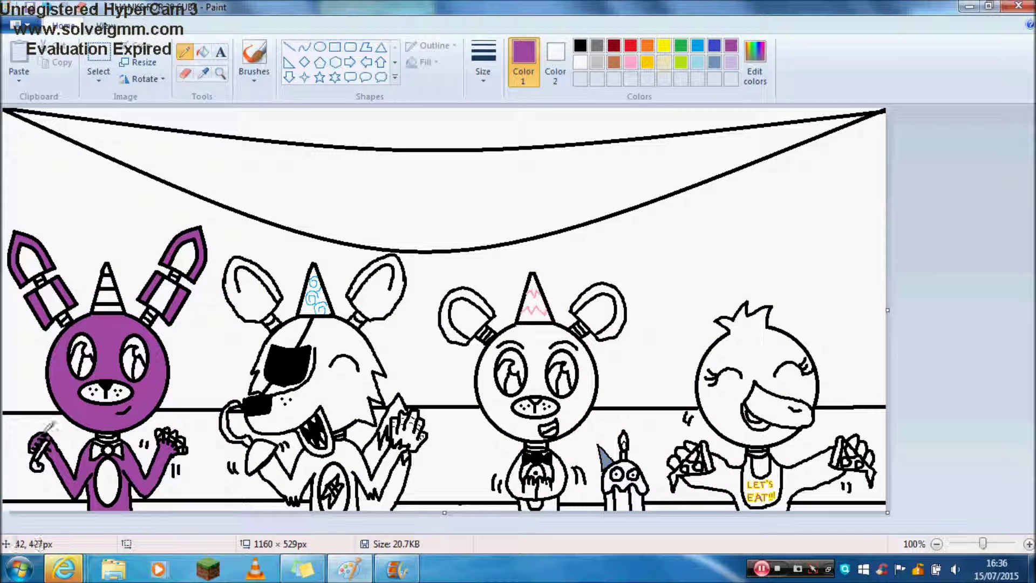
left_click(202, 52)
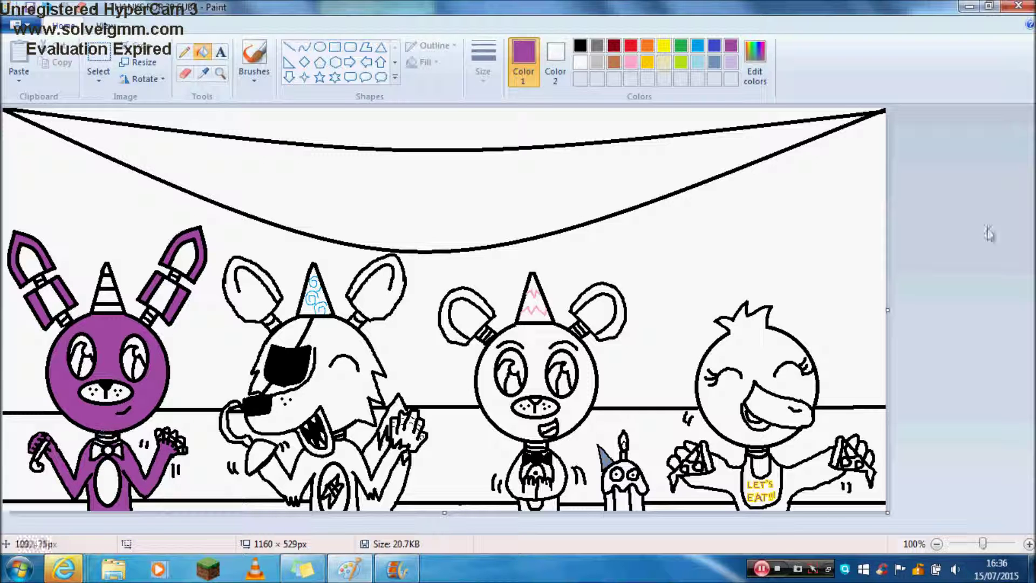
- Fill the upper segment of the rabbit's neck dark gray
left_click_drag(983, 544, 995, 544)
left_click_drag(1031, 162, 1031, 457)
left_click(475, 240)
key("ctrl+z")
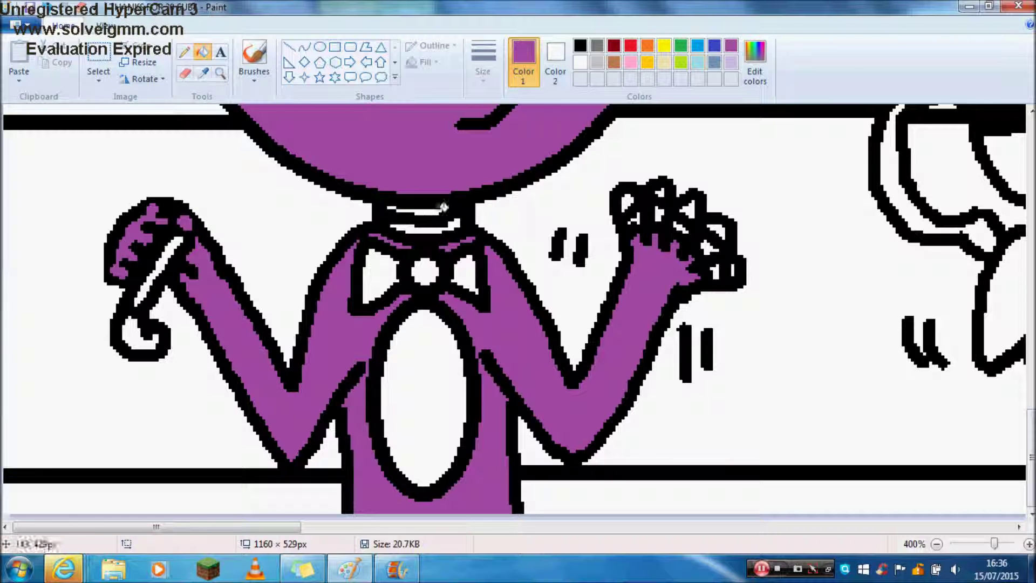
left_click(597, 45)
left_click(419, 212)
- Fill the fingers of the rabbit's waving hand purple, closing gaps with the pencil where the fill leaks
left_click(731, 46)
left_click(635, 220)
left_click(47, 6)
left_click(184, 52)
left_click(483, 70)
left_click(516, 201)
left_click(202, 52)
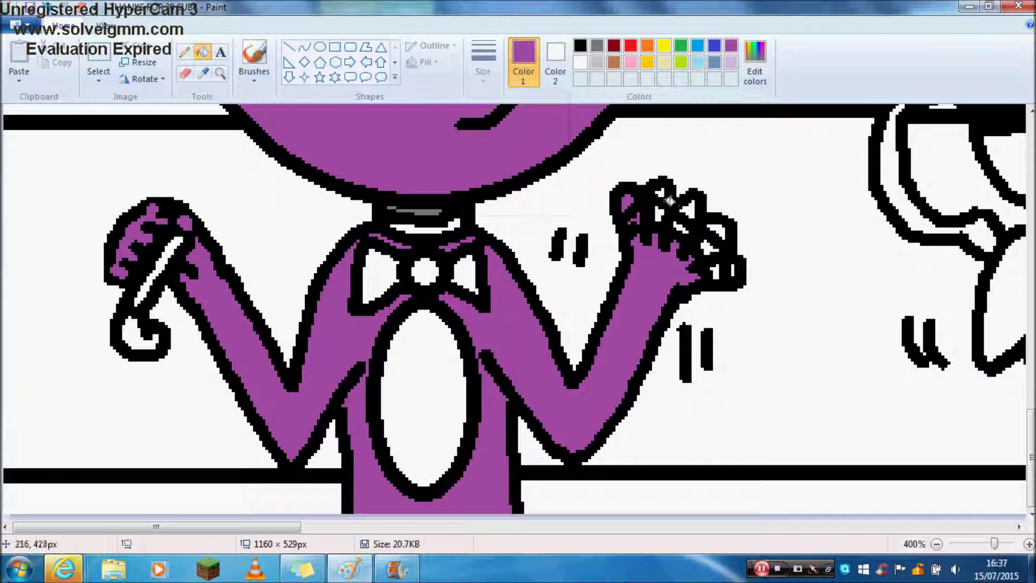
left_click(735, 268)
left_click(47, 7)
- Mix a lighter purple as a custom color and fill the rabbit's oval belly with it
left_click(184, 51)
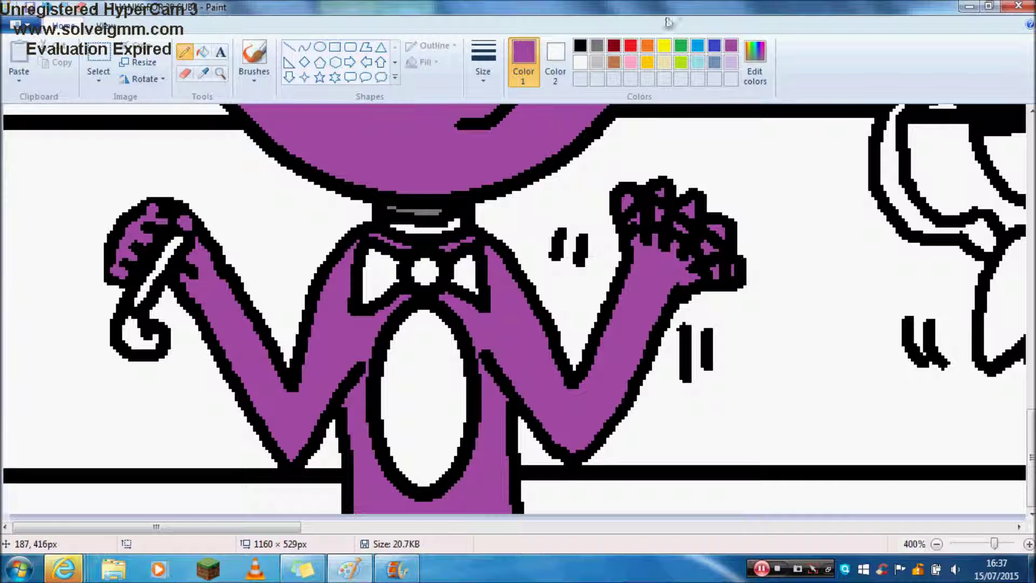
left_click(755, 62)
left_click_drag(682, 254, 682, 234)
left_click(378, 385)
left_click(203, 52)
left_click(420, 442)
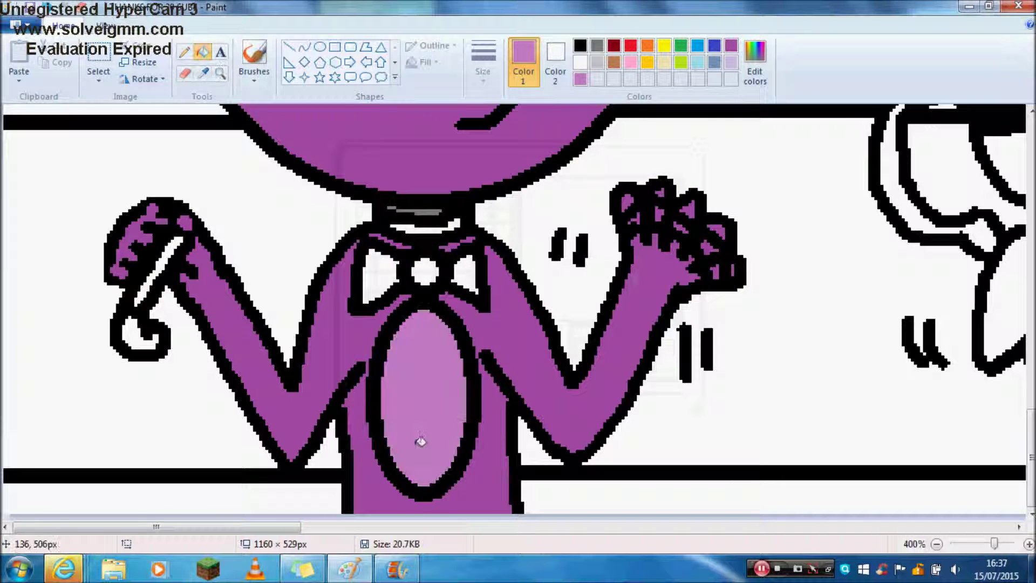
- Fill the inner sections of both rabbit ears with the custom light purple
scroll(569, 198, "up", 10)
left_click(643, 281)
left_click(739, 146)
left_click(200, 302)
left_click(124, 156)
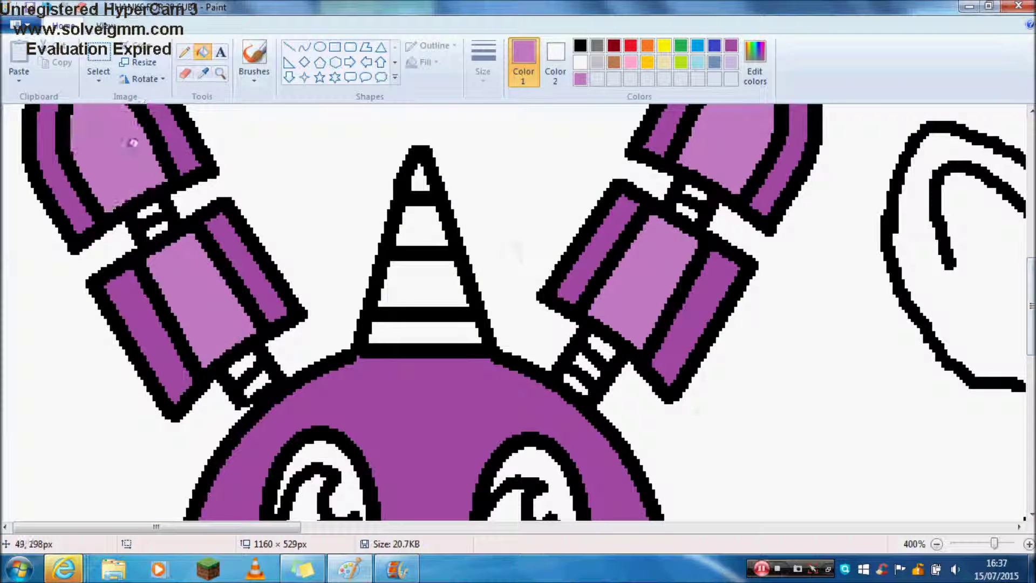
- Fill the upper segments of the rabbit's ear joints dark gray
left_click(598, 46)
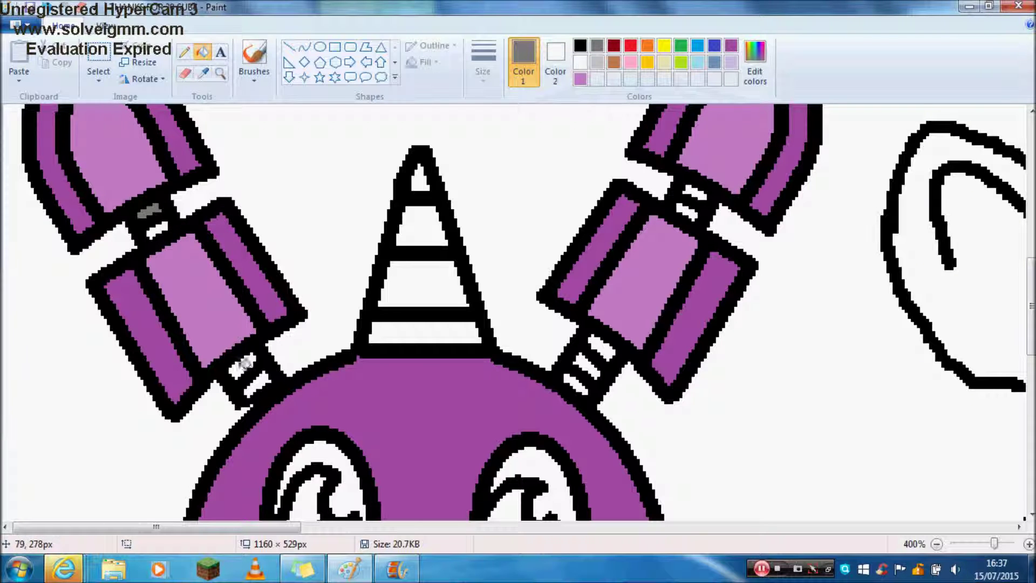
left_click(611, 351)
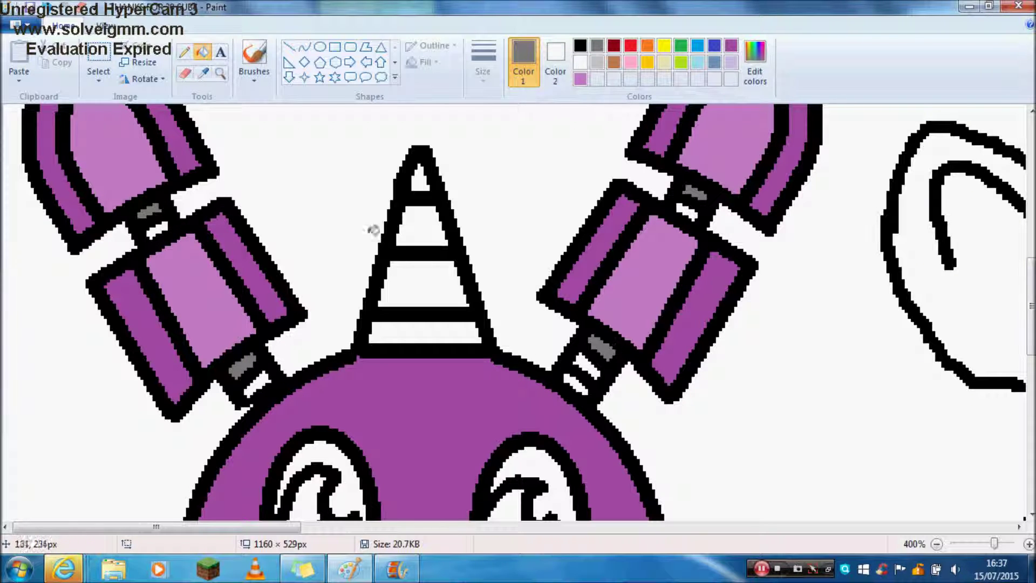
- Erase the inner lines of the right ear's base joint and redraw a single divider in black
left_click(185, 73)
left_click_drag(597, 351, 584, 370)
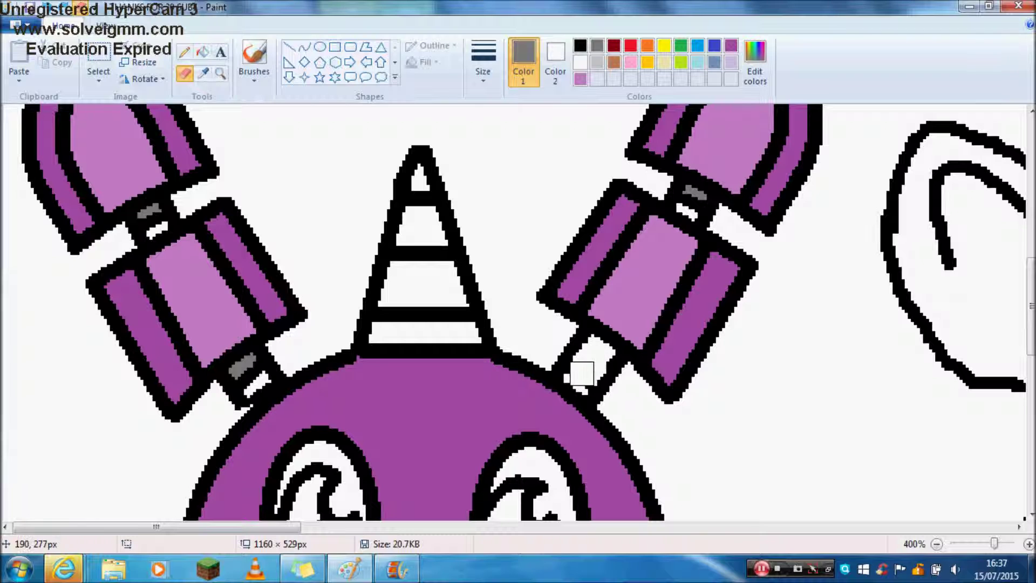
left_click(184, 52)
left_click(580, 46)
left_click(483, 62)
left_click(518, 164)
- Fill the redrawn joint's upper segment dark gray and the lower segments of all ear joints light gray
left_click(203, 52)
left_click(597, 45)
left_click(592, 355)
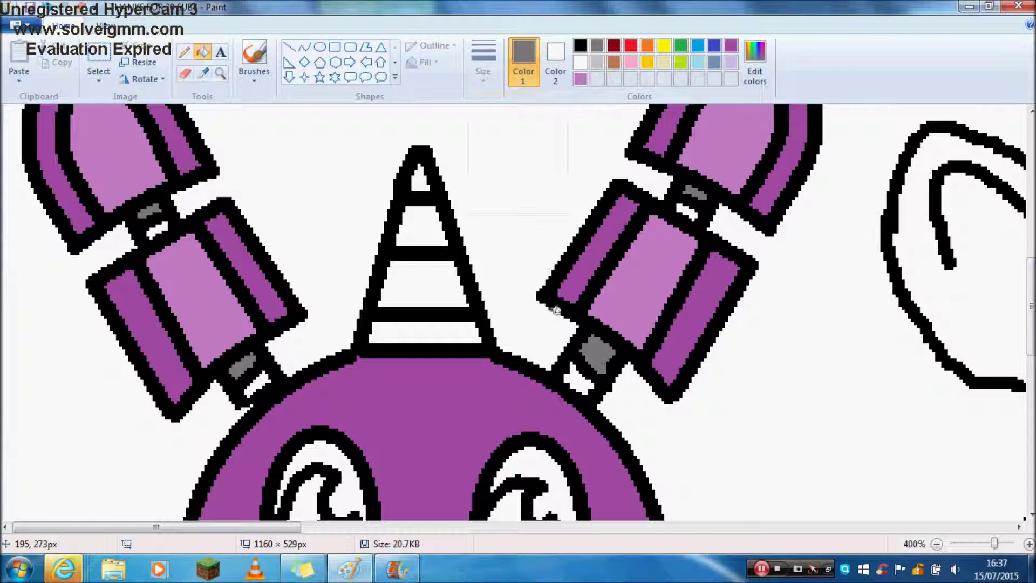
left_click(577, 379)
left_click(258, 383)
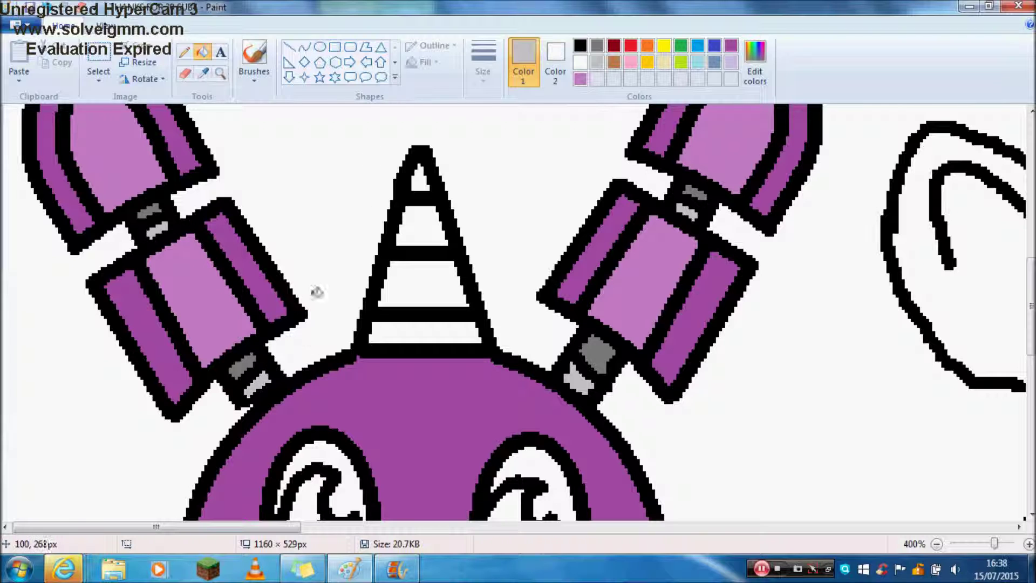
- Fill the rabbit's party hat stripes alternately lime and green, starting with lime at the tip
left_click(630, 45)
left_click(681, 62)
left_click(421, 181)
left_click(424, 283)
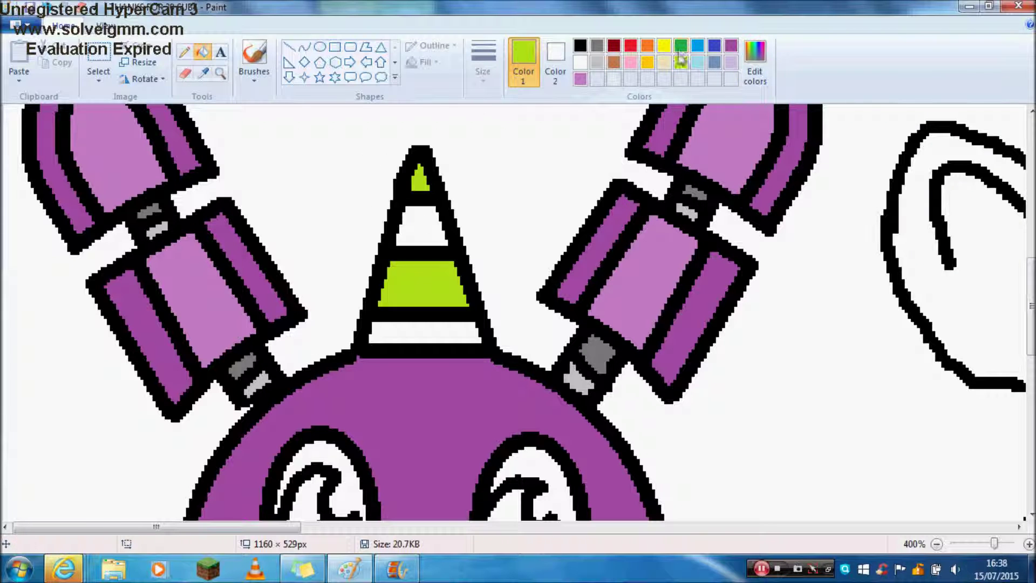
left_click(681, 45)
left_click(424, 332)
left_click(426, 237)
- Mix a lighter green custom color with red 80, green 222 and blue 122
left_click(755, 62)
left_click_drag(681, 262, 683, 245)
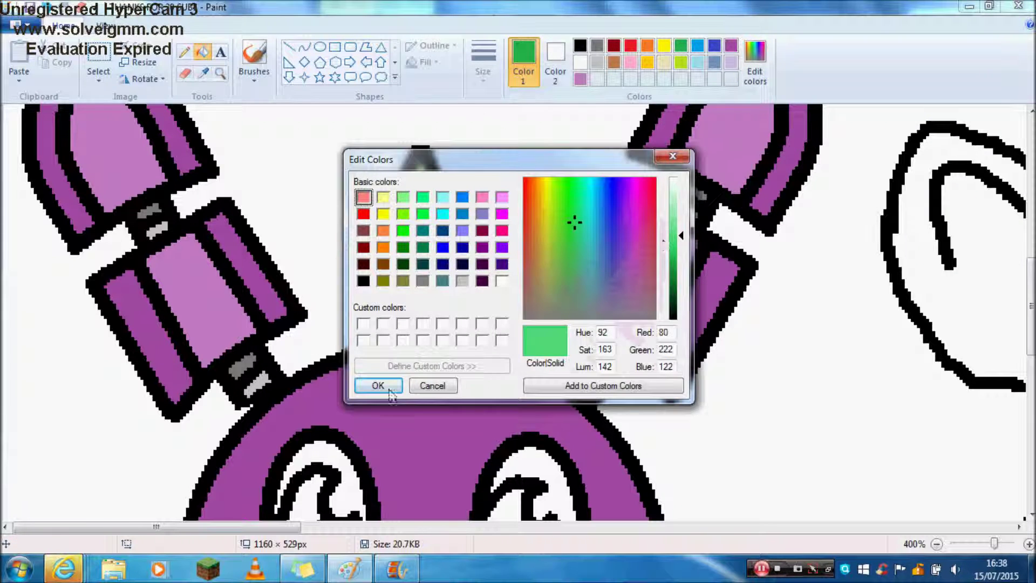
left_click(387, 388)
- Fill the upper wall behind the characters and the area above the banner light turquoise
left_click(937, 544)
left_click(937, 544)
left_click(937, 544)
left_click(698, 49)
left_click(698, 62)
left_click(648, 216)
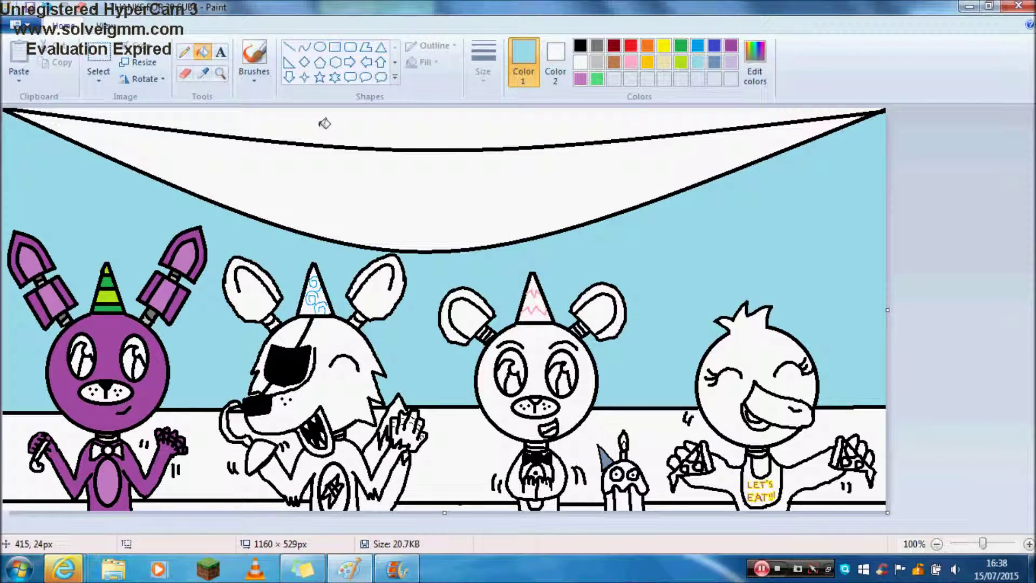
left_click(323, 124)
- Draw a tuft of short light green pencil strands at the tip of the rabbit's party hat, using a thinner line
left_click(184, 52)
left_click(1029, 544)
left_click(1029, 544)
left_click(1028, 544)
left_click_drag(1031, 165, 1031, 302)
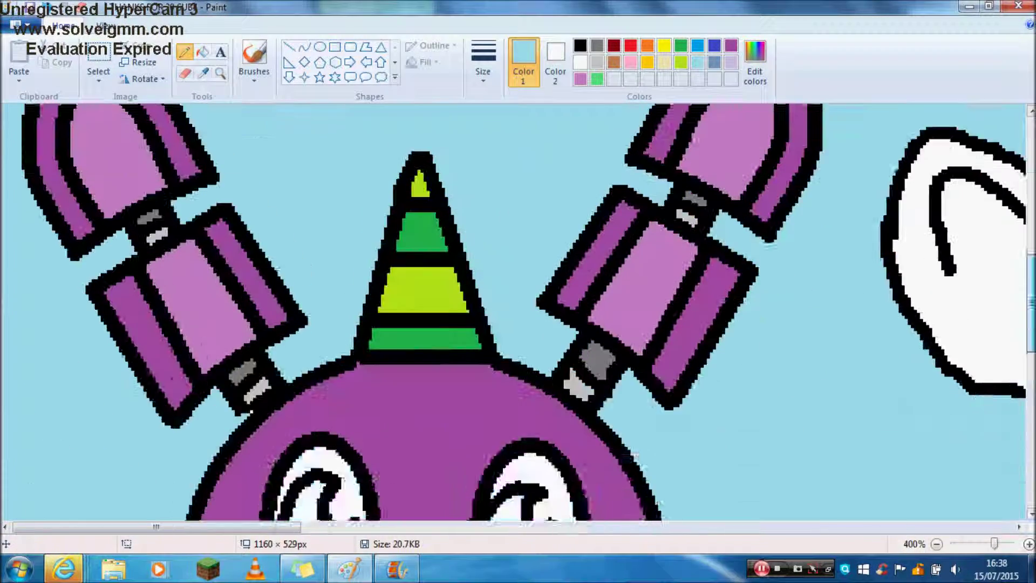
scroll(518, 313, "up", 2)
left_click(597, 80)
mouse_move(426, 219)
left_mouse_down()
mouse_move(433, 139)
mouse_move(475, 211)
left_mouse_up()
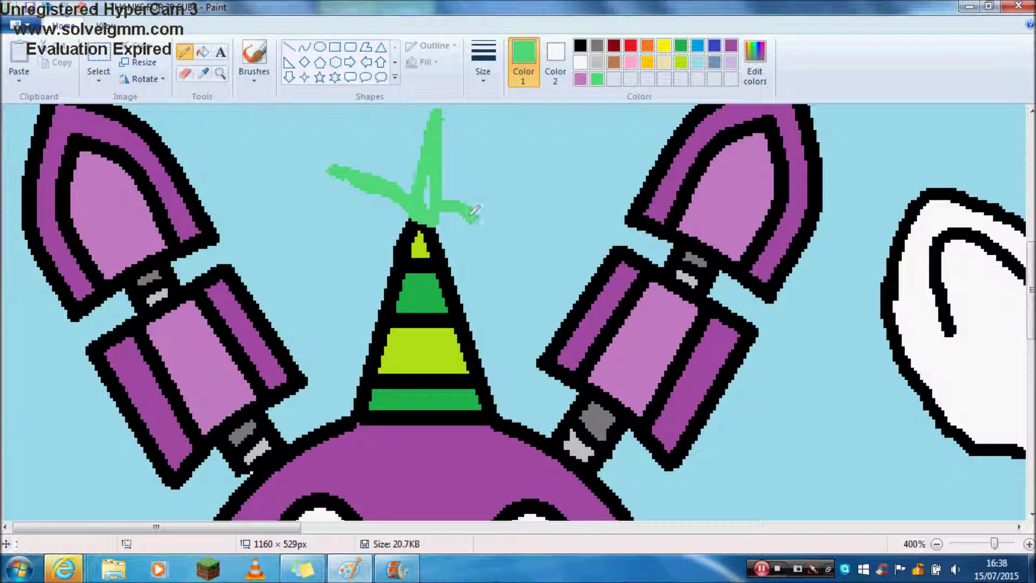
key("ctrl+z")
left_click(483, 75)
left_click(502, 198)
mouse_move(354, 191)
left_mouse_down()
mouse_move(421, 181)
mouse_move(470, 213)
left_mouse_up()
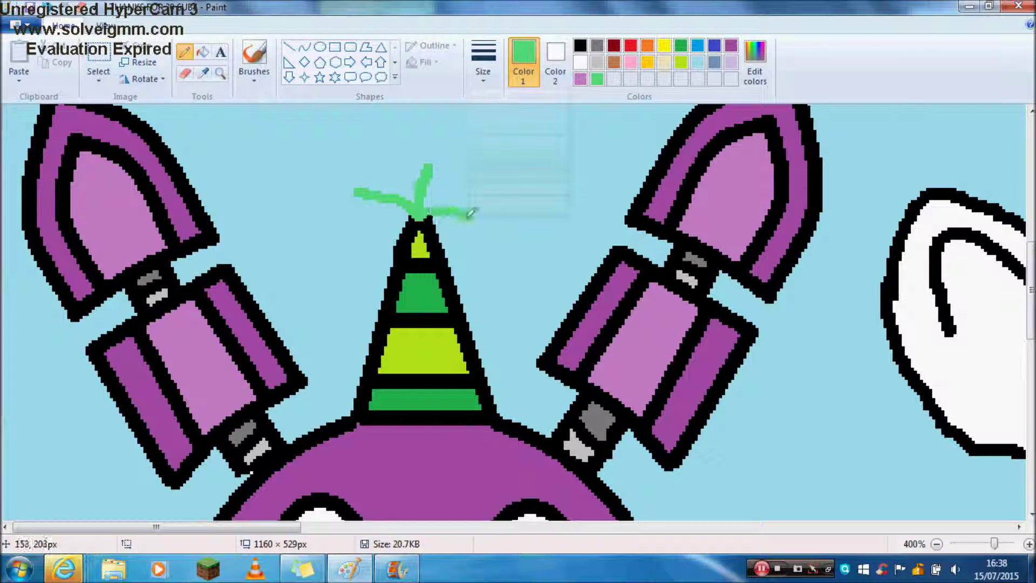
left_click_drag(410, 201, 395, 176)
left_click_drag(416, 221, 383, 225)
- Mix a lighter lime custom color and add strands in it to the hat's tuft
left_click(681, 62)
left_click(755, 62)
left_click_drag(680, 248, 680, 220)
left_click(378, 385)
left_click_drag(417, 212, 368, 191)
mouse_move(413, 204)
left_mouse_down()
mouse_move(415, 174)
mouse_move(448, 189)
left_mouse_up()
mouse_move(423, 208)
left_mouse_down()
mouse_move(465, 241)
mouse_move(352, 266)
left_mouse_up()
left_click(47, 7)
left_click_drag(410, 220, 385, 244)
- Sample the belly's light purple and fill the rabbit's muzzle with it
left_click_drag(1030, 281, 1019, 442)
left_click(205, 74)
left_click(413, 423)
left_click_drag(397, 348, 408, 307)
left_click(203, 51)
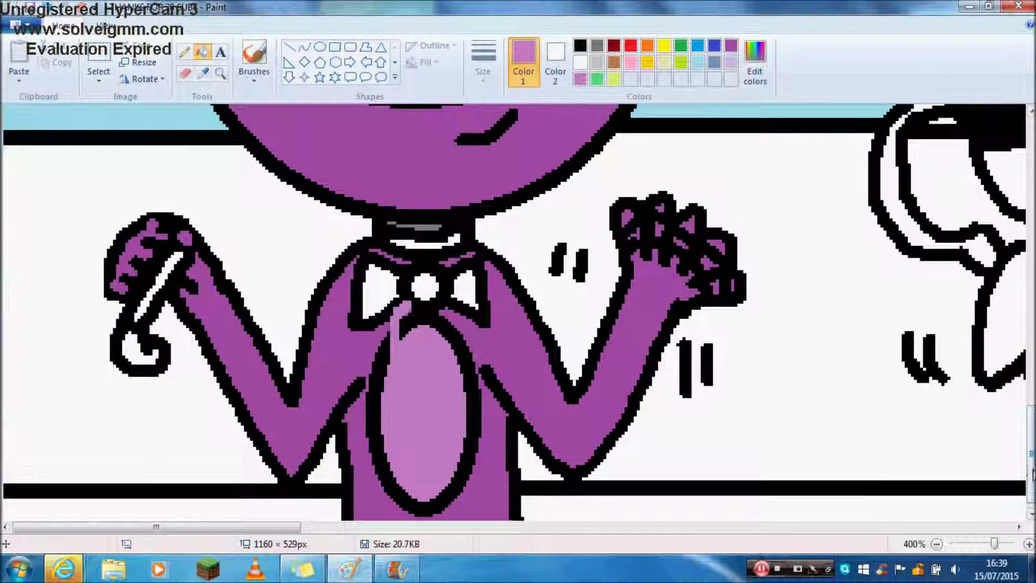
left_click_drag(1029, 453, 1030, 368)
left_click(419, 435)
- Try filling the lower parts of the rabbit's eyes black and recoloring them dark red
left_click(580, 45)
left_click(550, 313)
left_click(337, 302)
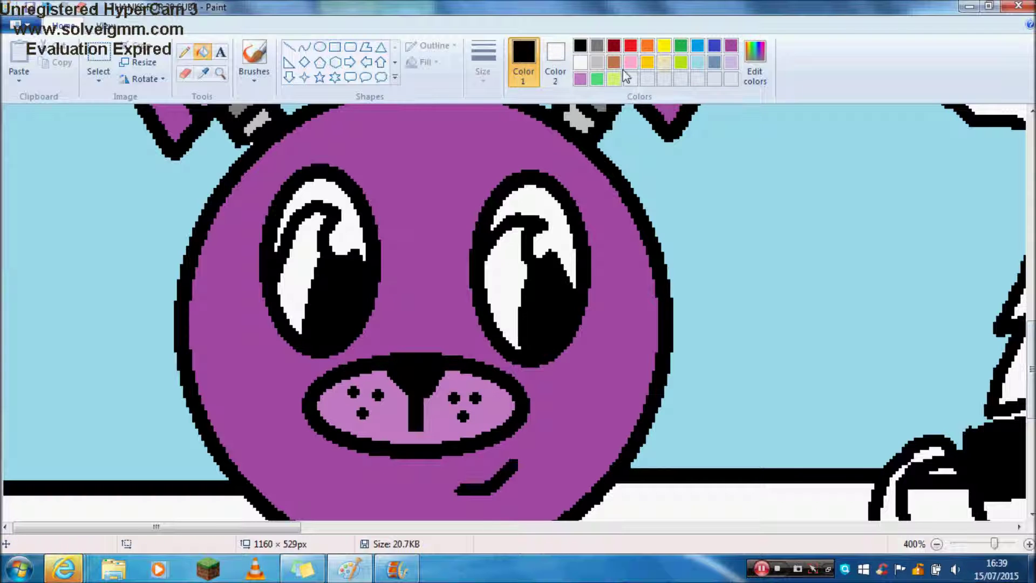
left_click(614, 45)
left_click(334, 302)
left_click(545, 313)
- Fill the rabbit's muzzle with the custom light purple
scroll(708, 273, "down", 5)
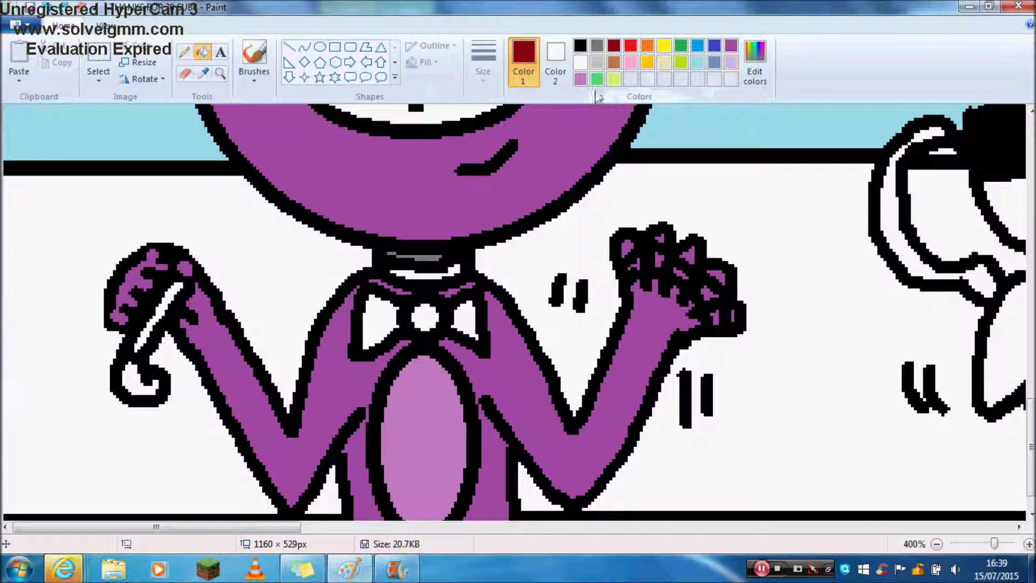
left_click(580, 78)
left_click(426, 116)
- Fill the rabbit's bow tie red and the lower neck segment light gray
left_click(631, 45)
left_click(464, 322)
left_click(425, 318)
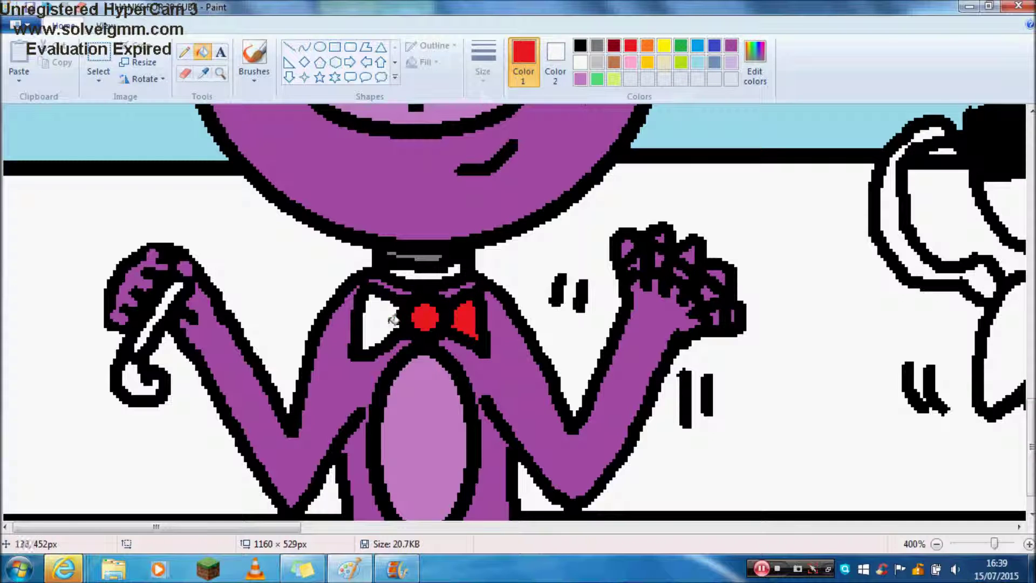
left_click(381, 322)
left_click(426, 270)
- Mix a lighter red and draw thin pencil creases on both sides of the rabbit's bow tie
left_click(184, 52)
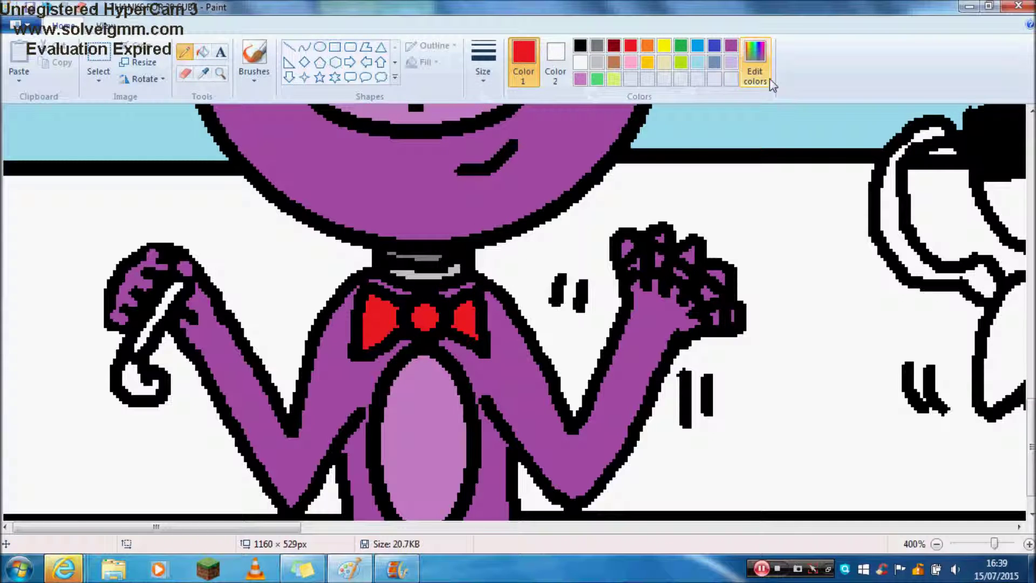
left_click(755, 62)
left_click_drag(683, 245, 683, 232)
left_click(388, 386)
left_click(483, 70)
left_click(508, 135)
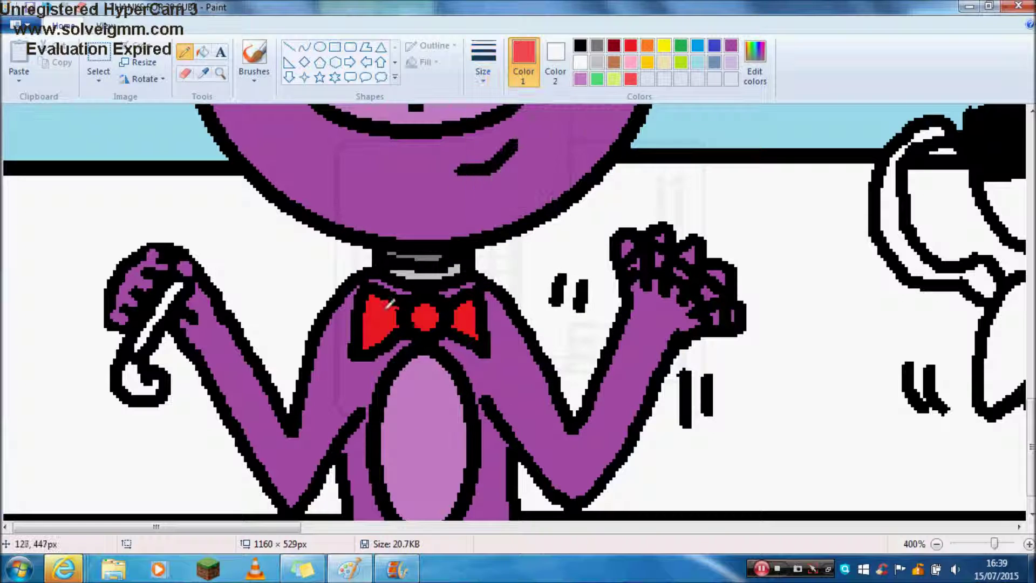
- Fill the shaft and curl of the rabbit's small cane orange
left_click(203, 52)
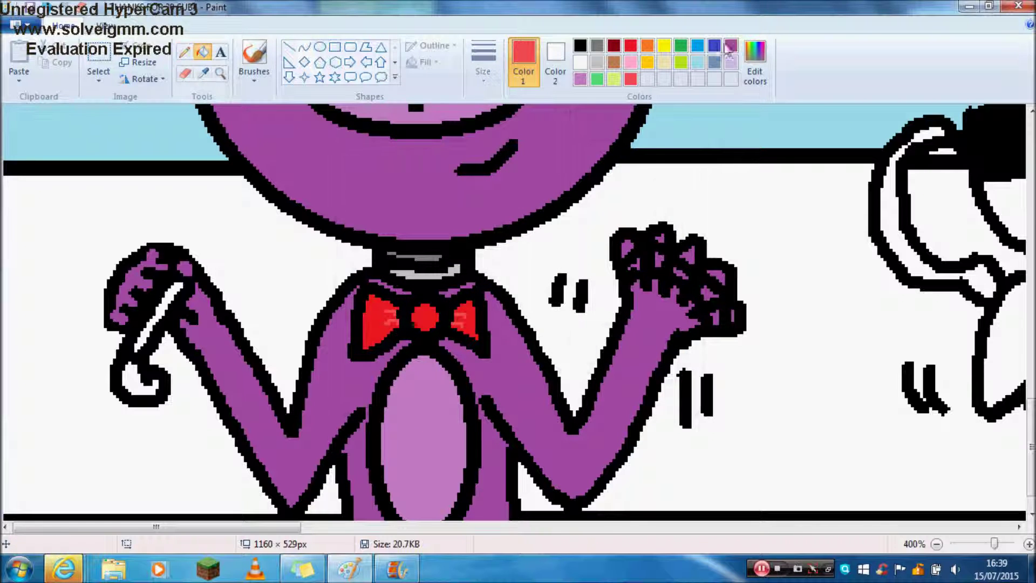
left_click(647, 45)
left_click(138, 379)
left_click(162, 313)
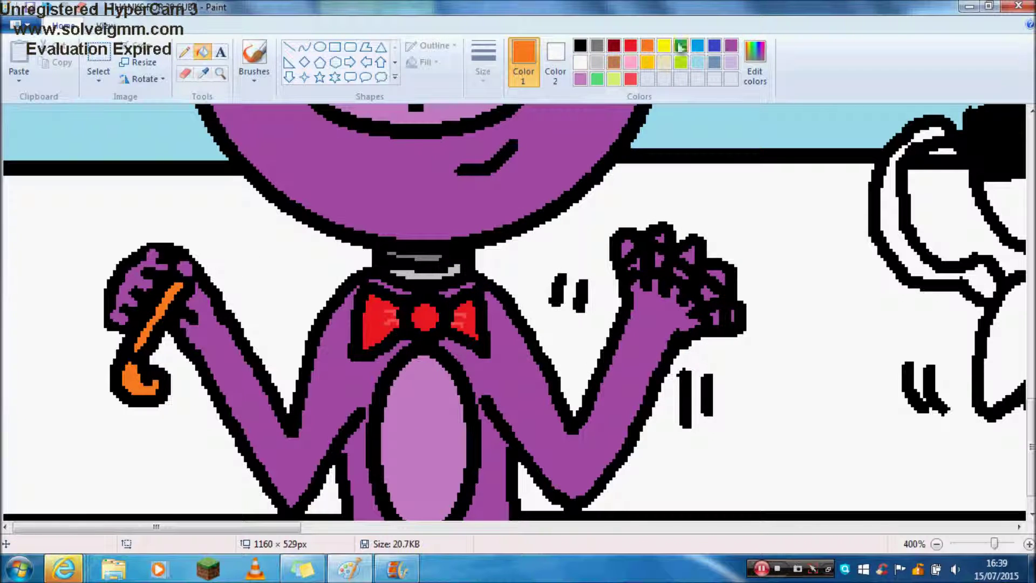
- Draw thin gold pencil highlights on the curl of the orange cane
left_click(647, 62)
left_click(184, 52)
left_click(484, 57)
left_click(95, 409)
left_click_drag(133, 390, 143, 383)
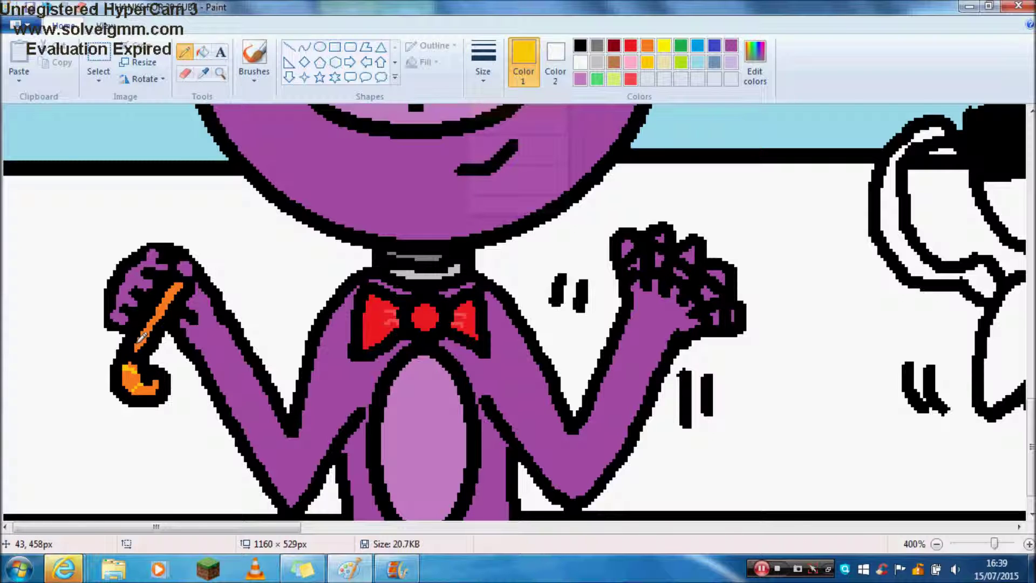
- Fill the lower right section of each rabbit eye black and the left section dark red
left_click_drag(1030, 447, 1030, 357)
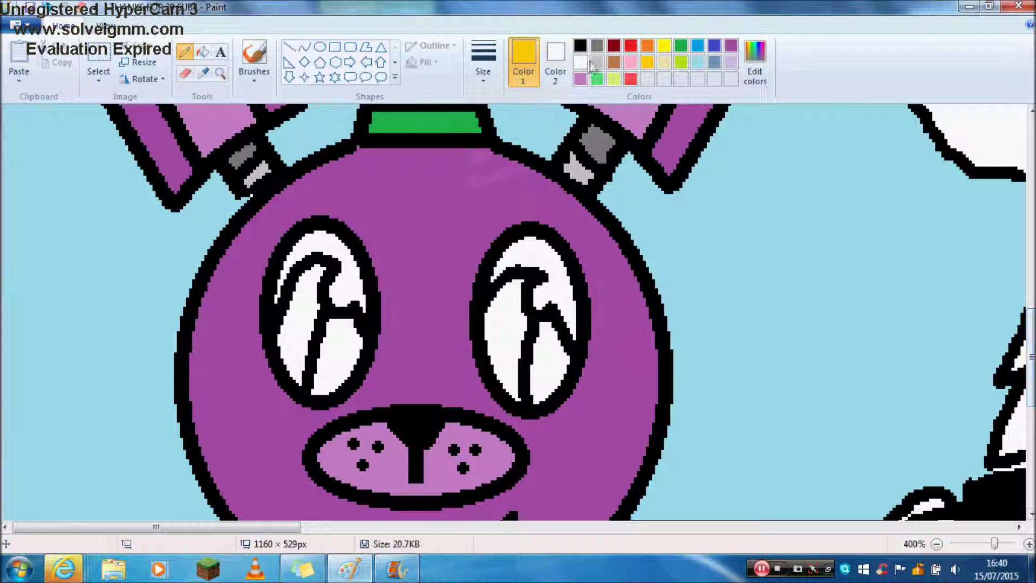
left_click(580, 45)
left_click(203, 52)
left_click(339, 356)
left_click(561, 363)
left_click(614, 46)
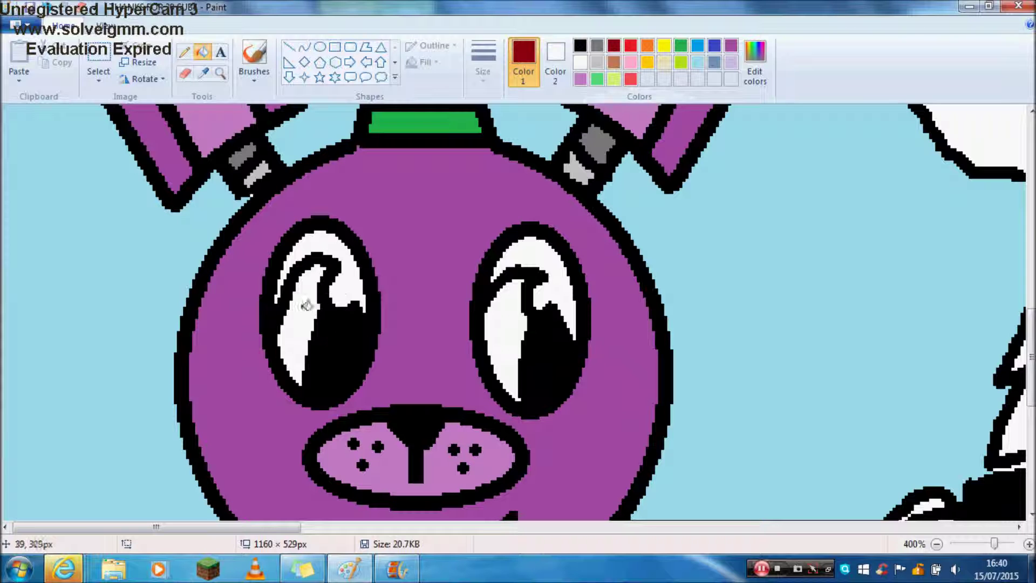
left_click(306, 305)
left_click(501, 318)
- Sample the wall's light turquoise for pencil touch-ups around the rabbit's left ear joint
left_click(203, 73)
left_click(130, 275)
left_click(184, 52)
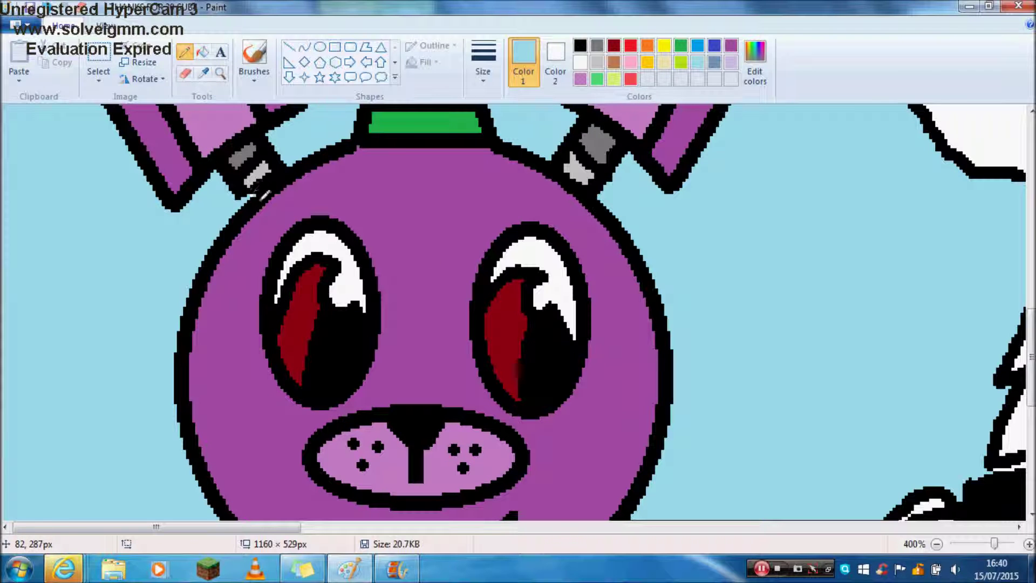
- Fill the fox's head, torso and arms red
left_click(937, 544)
left_click(937, 544)
left_click(937, 544)
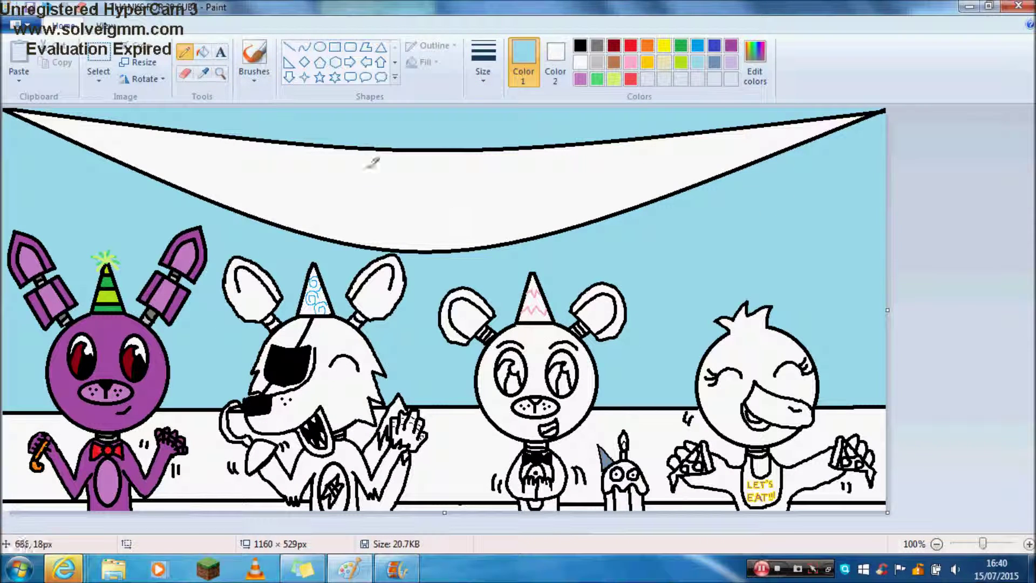
left_click(203, 52)
left_click(630, 46)
left_click(354, 391)
left_click(273, 361)
left_click(351, 466)
left_click(378, 478)
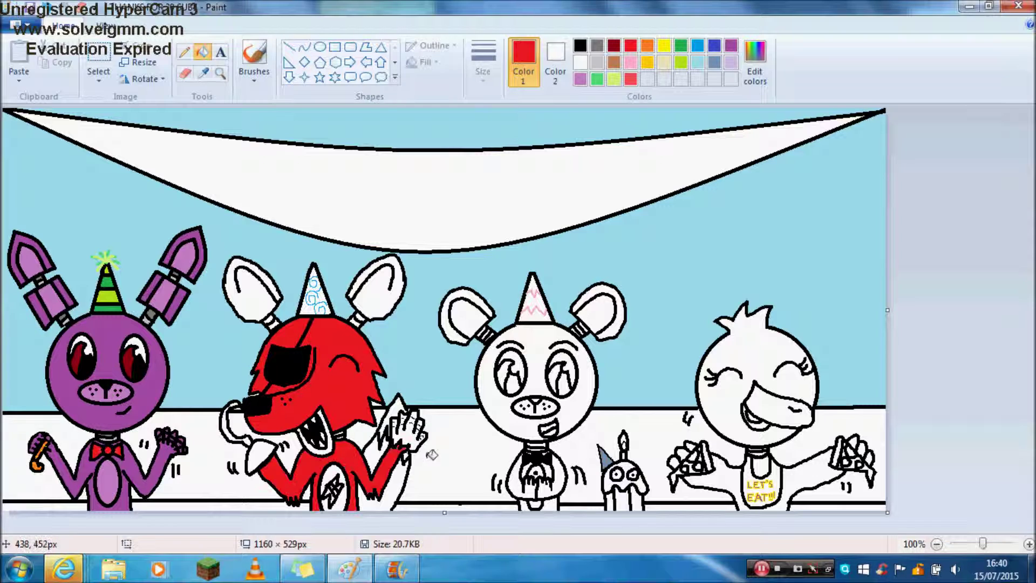
- Mix a custom dark red and fill the two sections of the fox's tail below its white tip
left_click(755, 62)
left_click_drag(680, 246, 680, 269)
left_click(378, 384)
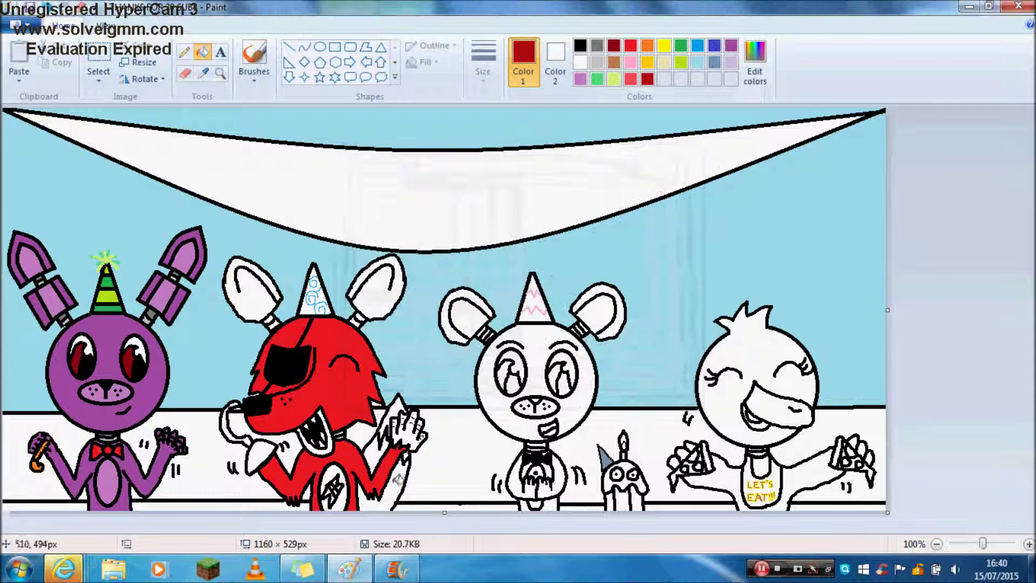
left_click(394, 485)
left_click(378, 449)
- Mix a second, slightly brighter dark red and refill both red sections of the fox's tail with it
triple_click(937, 545)
left_click(1029, 544)
left_click(1029, 544)
left_click(1029, 544)
left_click(1029, 544)
left_click(1028, 545)
left_click_drag(1031, 184, 1030, 441)
left_click_drag(342, 529, 542, 537)
left_click(730, 62)
left_click(755, 67)
left_click(672, 156)
left_click(647, 79)
left_click(754, 62)
left_click_drag(681, 267, 681, 251)
left_click(377, 385)
left_click(636, 437)
left_click(586, 347)
- Fill the fox's neck joint dark gray and its raised hand, including the fingers, light gray
left_click(429, 254)
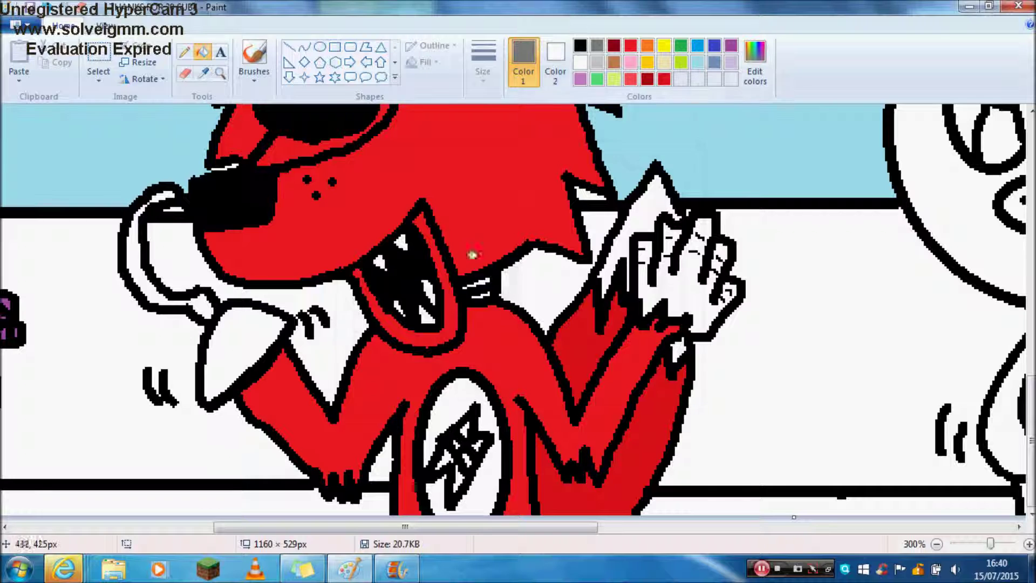
left_click(486, 291)
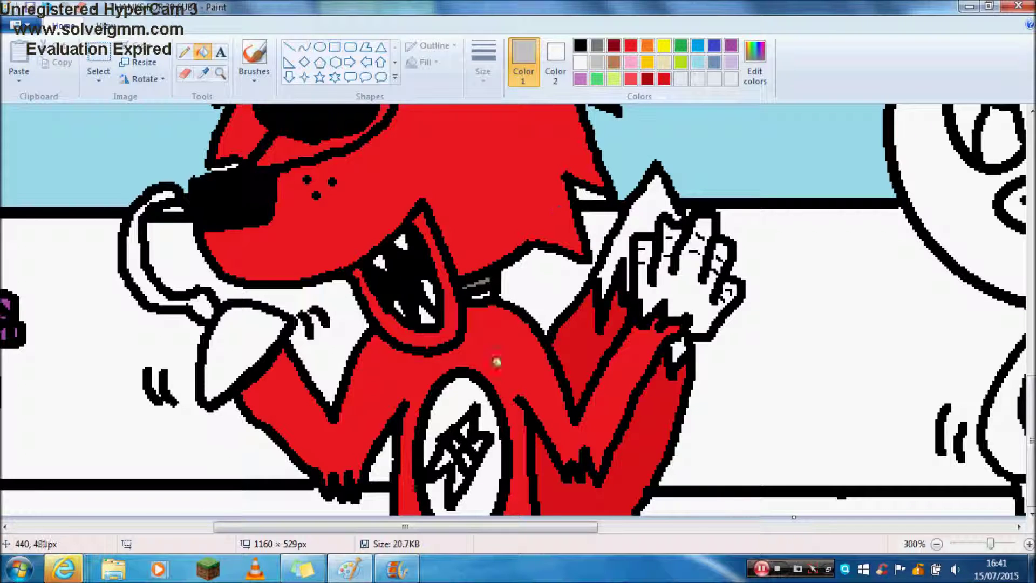
left_click(677, 285)
left_click(727, 253)
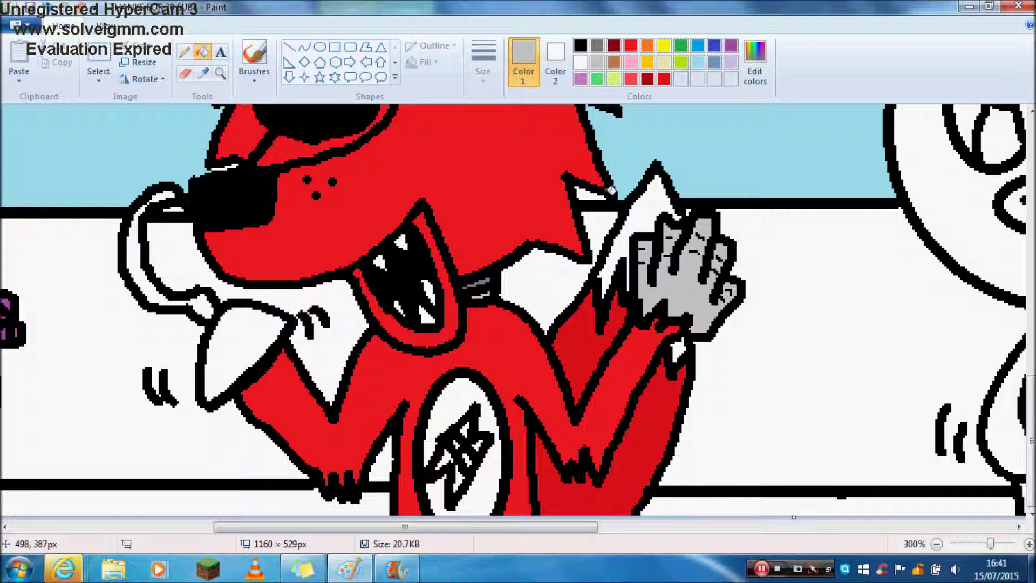
- Fill the fox's hook cuff brown and sample the wall's light turquoise for pencil touch-ups above the nose
left_click(613, 63)
left_click(232, 324)
left_click(185, 53)
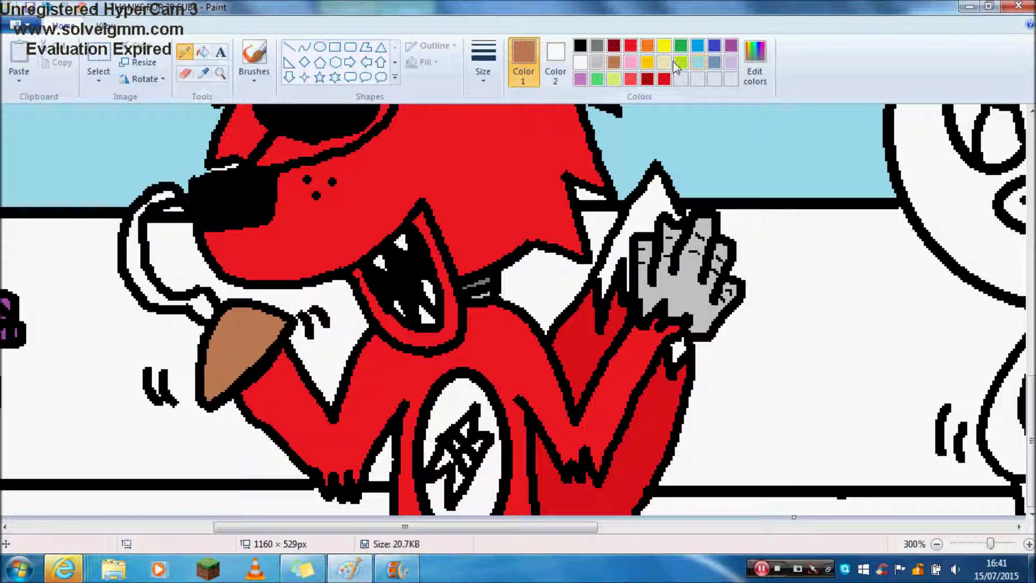
left_click(204, 73)
left_click(211, 141)
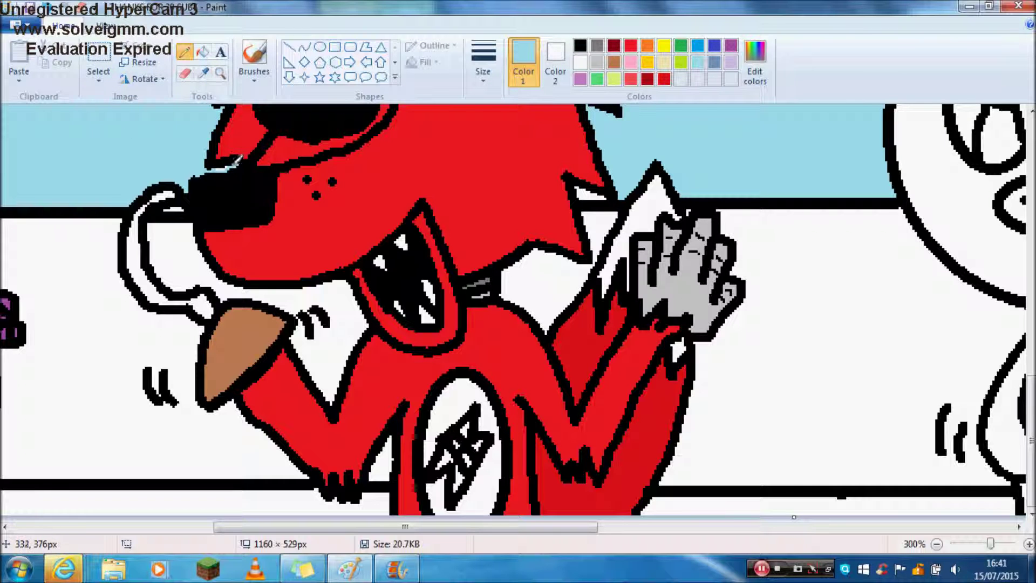
- Fill the fox's hook and its base dark gray
left_click(203, 51)
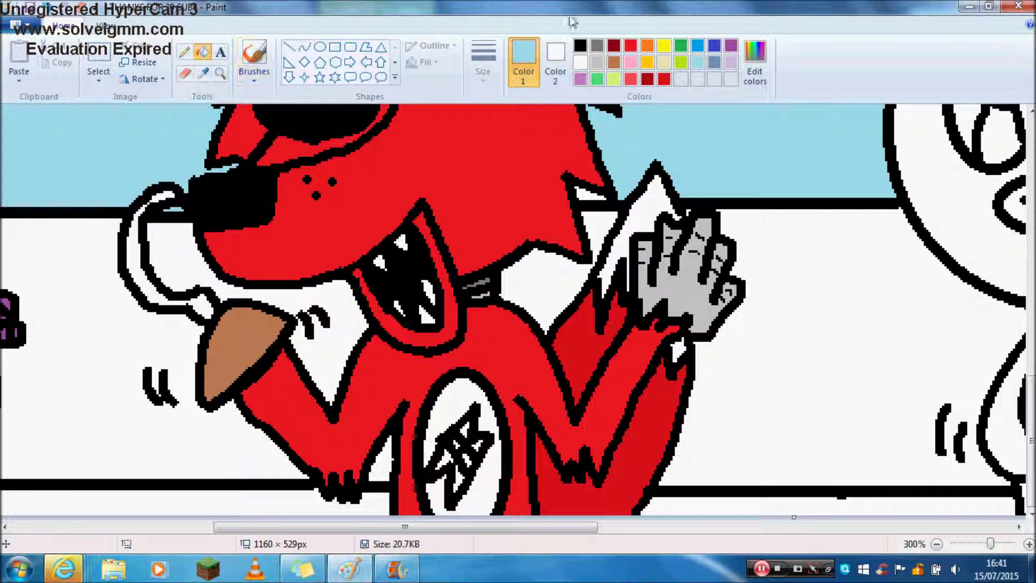
left_click(597, 45)
left_click(208, 306)
left_click(147, 205)
left_click(48, 8)
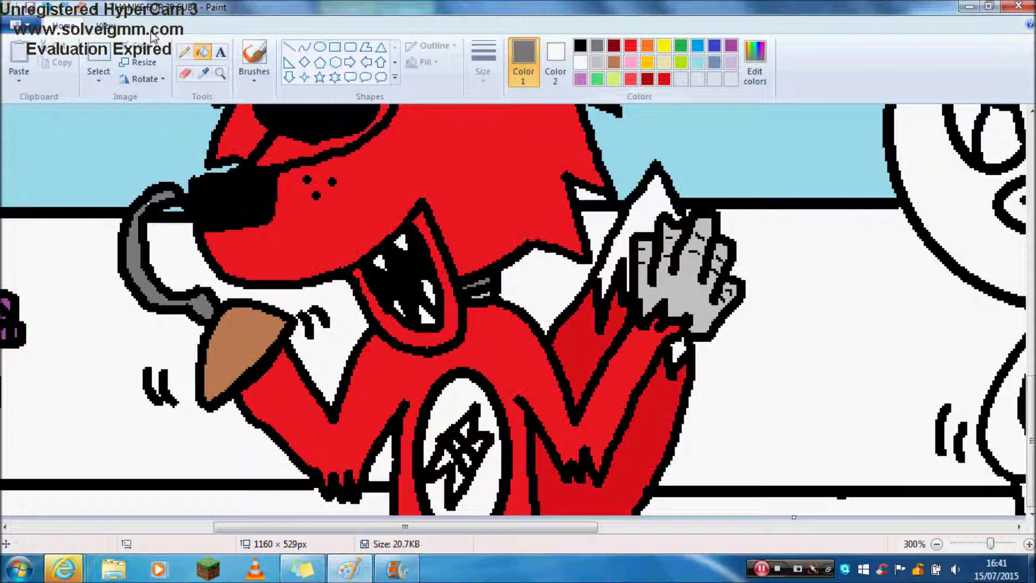
- Mix a custom dark brown and refill the cuff of the fox's hook with it
left_click(184, 52)
left_click(616, 62)
left_click(754, 68)
left_click_drag(681, 247, 682, 274)
left_click(381, 388)
left_click(201, 52)
left_click(237, 346)
- Draw a brown pencil line down the hook cuff and fill the part left of it brown as a highlight
left_click(613, 62)
left_click(185, 51)
left_click_drag(229, 317, 224, 388)
left_click(203, 52)
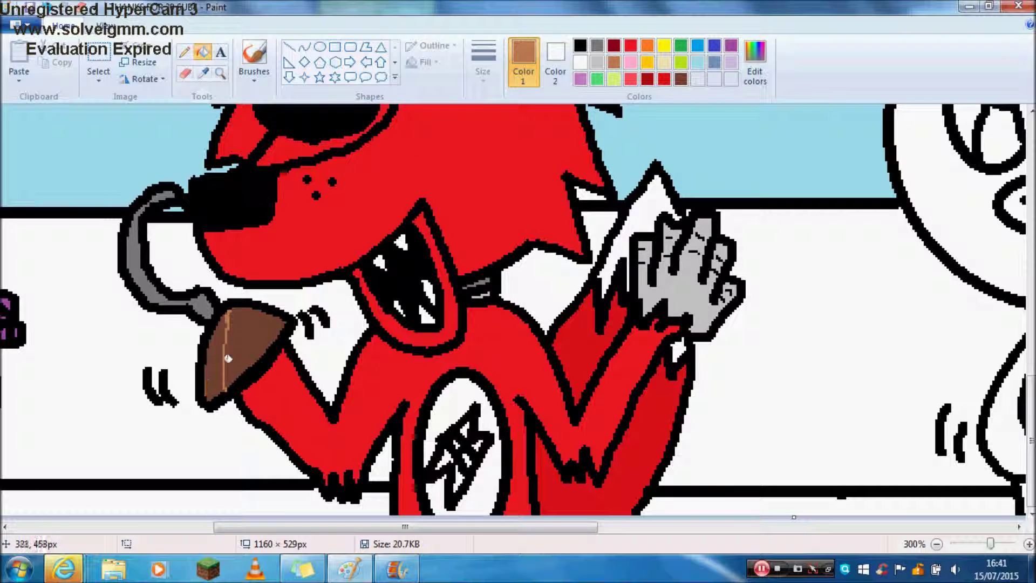
left_click(219, 351)
- Fill the fox's belly oval with the custom light red
left_click(631, 78)
left_click(474, 394)
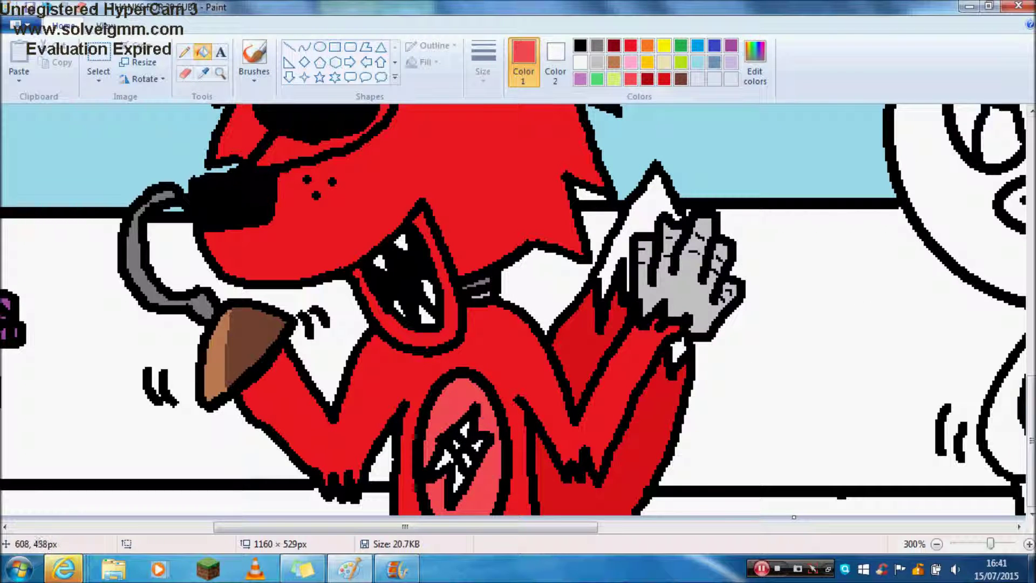
- Try closing the fox's inner ears with light red pencil lines down to the outer ear outline
scroll(513, 310, "up", 10)
left_click(184, 52)
left_click_drag(178, 287, 192, 346)
key("ctrl+z")
left_click_drag(177, 289, 172, 337)
left_click_drag(634, 280, 645, 327)
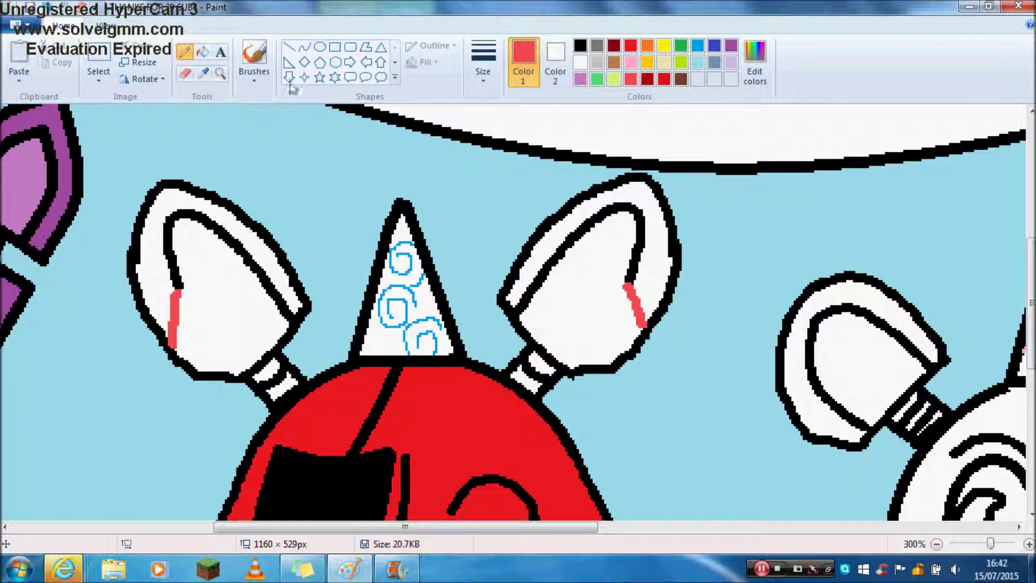
- Try filling the fox's inner ears light red and the outer ears red
left_click(202, 52)
left_click(232, 302)
left_click(556, 308)
left_click(630, 45)
left_click(658, 238)
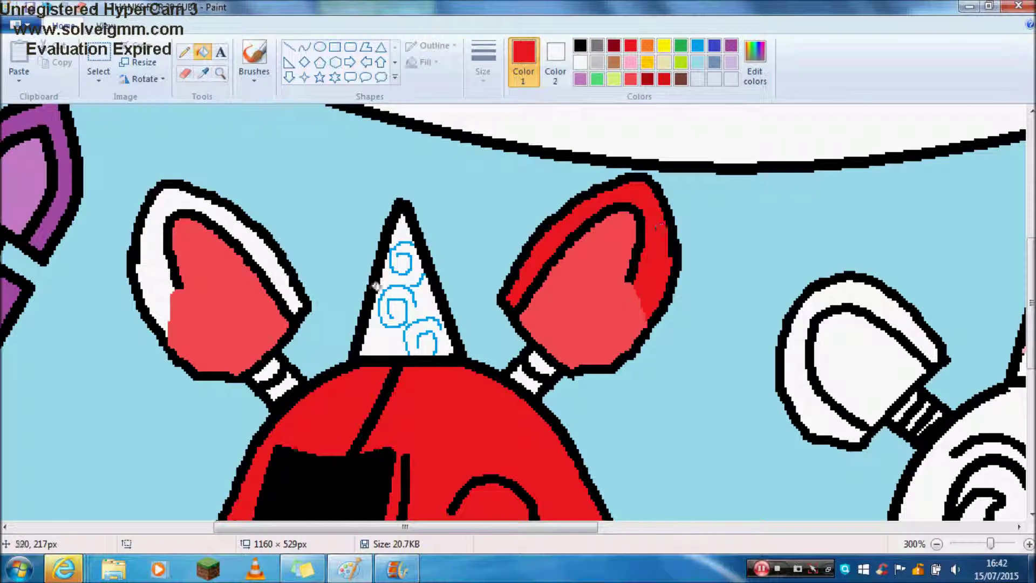
left_click(163, 221)
- Undo the fox's ear fills and the light red dividing lines
left_click(48, 7)
left_click(48, 8)
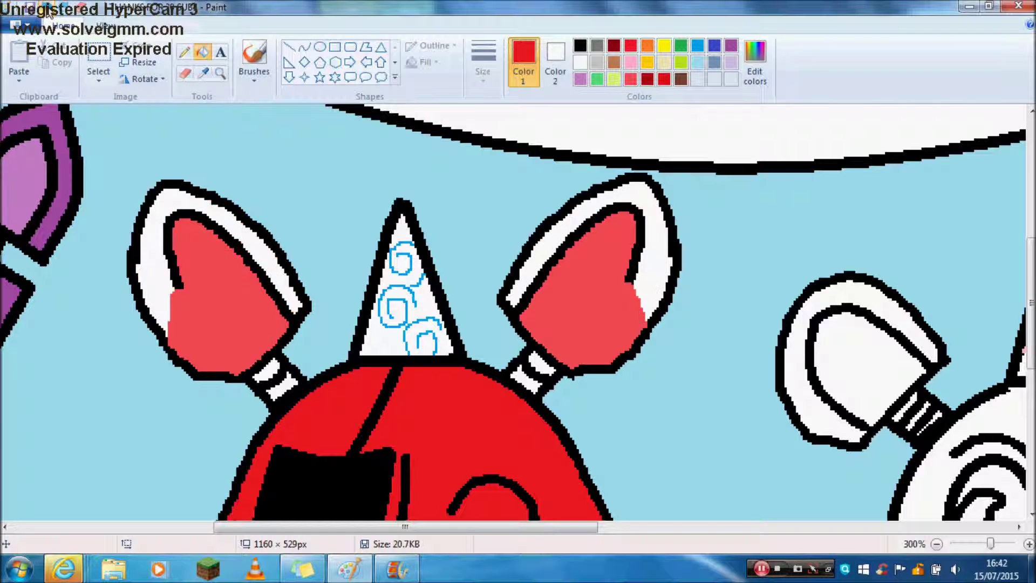
left_click(47, 8)
left_click(47, 7)
left_click(47, 7)
left_click(47, 7)
- Draw light red pencil lines from each open inner-ear outline to the ear's lower edge near the joint
left_click(184, 52)
left_click_drag(174, 280, 214, 372)
key("ctrl+z")
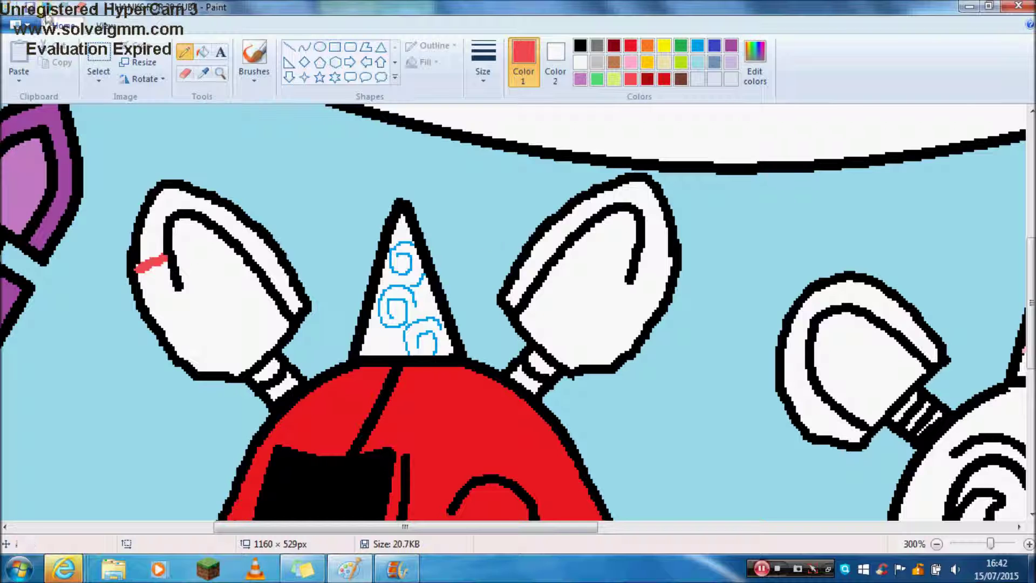
key("ctrl+z")
left_click_drag(178, 293, 173, 339)
key("ctrl+z")
left_click_drag(179, 293, 230, 373)
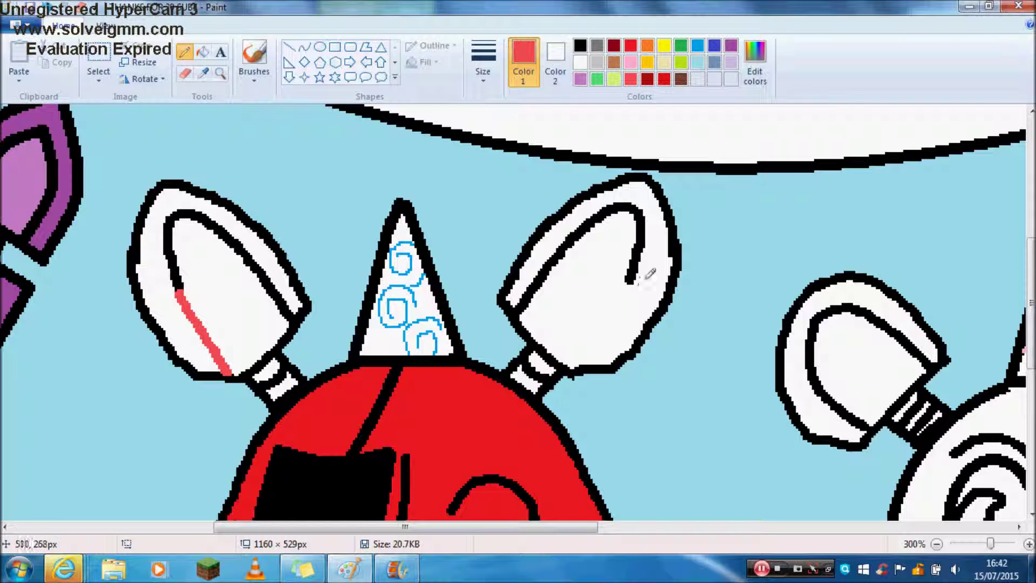
left_click_drag(628, 285, 588, 369)
- Fill the fox's inner ears light red and the outer ears red
left_click(203, 52)
left_click(232, 270)
left_click(593, 270)
left_click(630, 45)
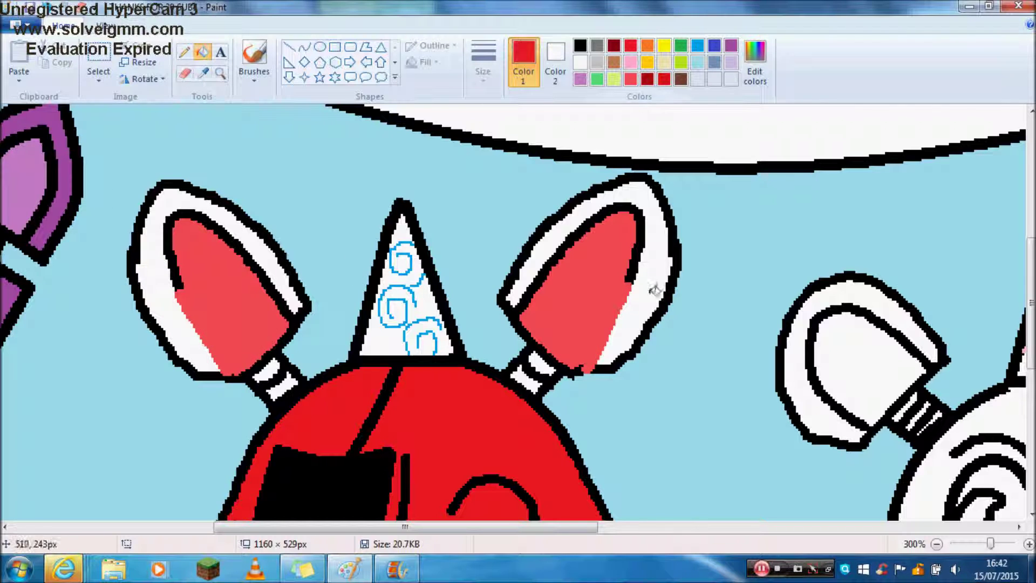
left_click(544, 253)
left_click(151, 254)
- Fill the fox's ear joints dark gray beside the ears and light gray beside the head, and switch to a black pencil
left_click(597, 46)
left_click(542, 360)
left_click(265, 373)
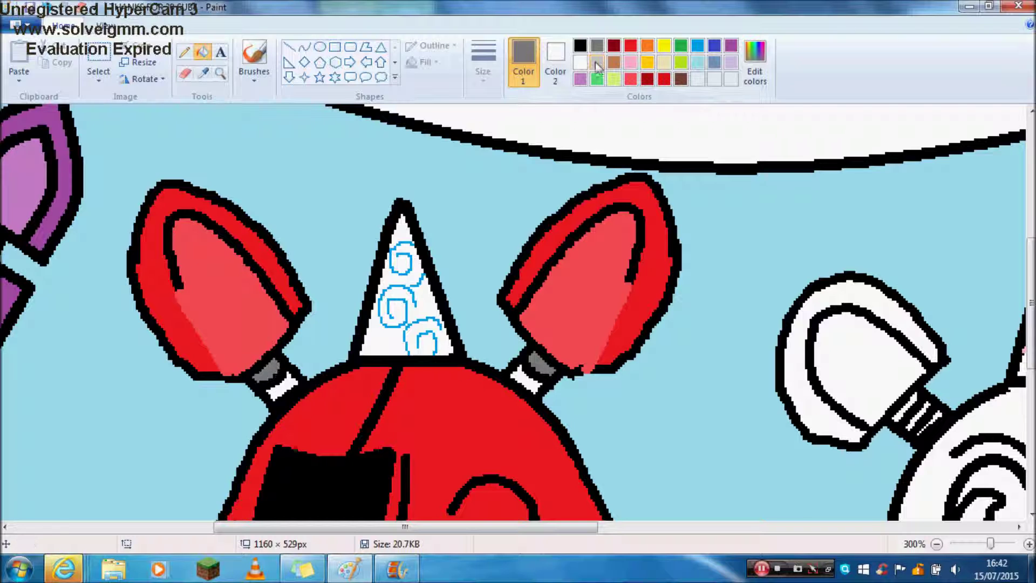
left_click(596, 62)
left_click(284, 385)
left_click(580, 46)
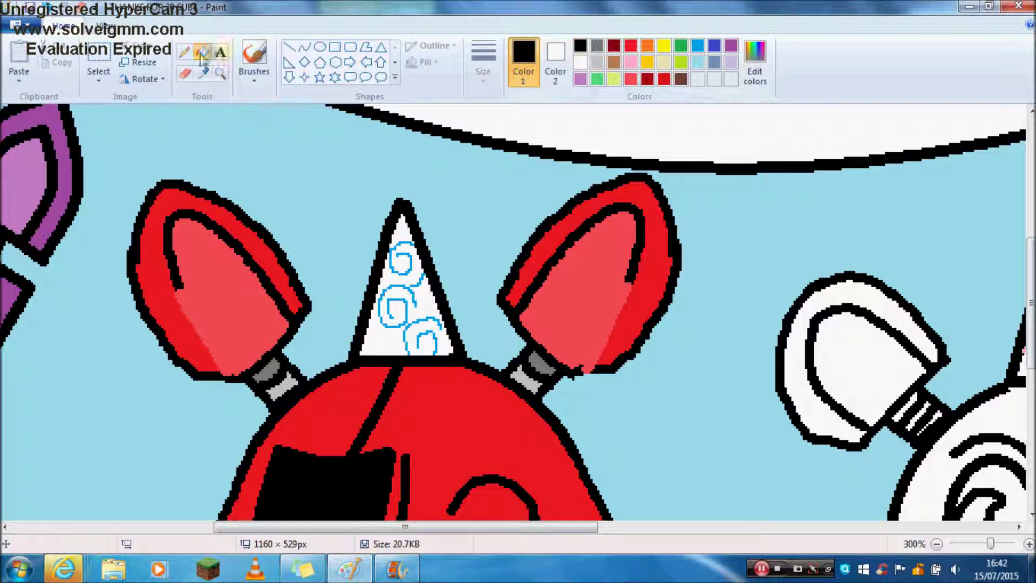
left_click(184, 52)
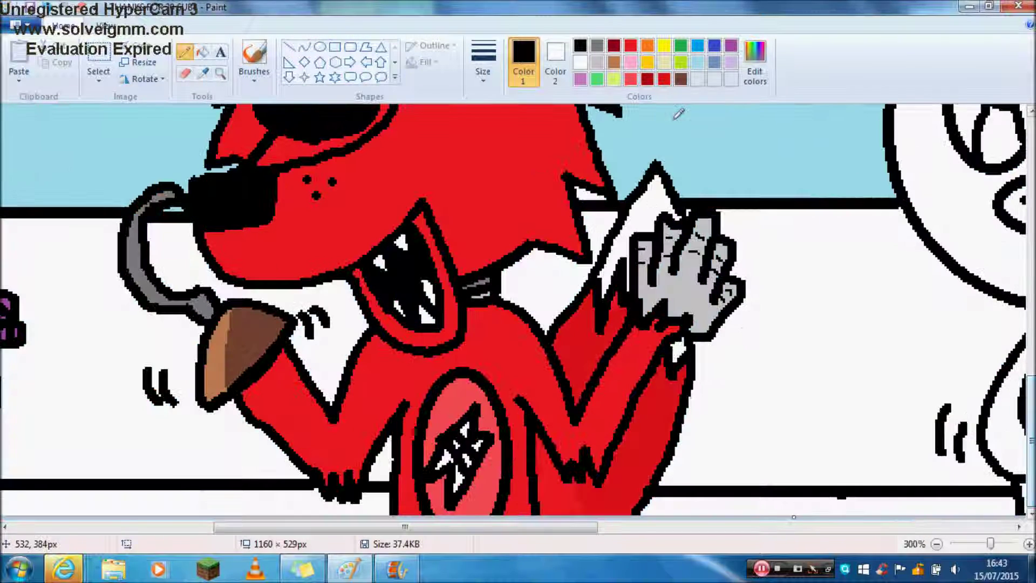
- Fill the jagged shape on the fox's belly dark red and pick dark gray for its small inner pieces
left_click(647, 79)
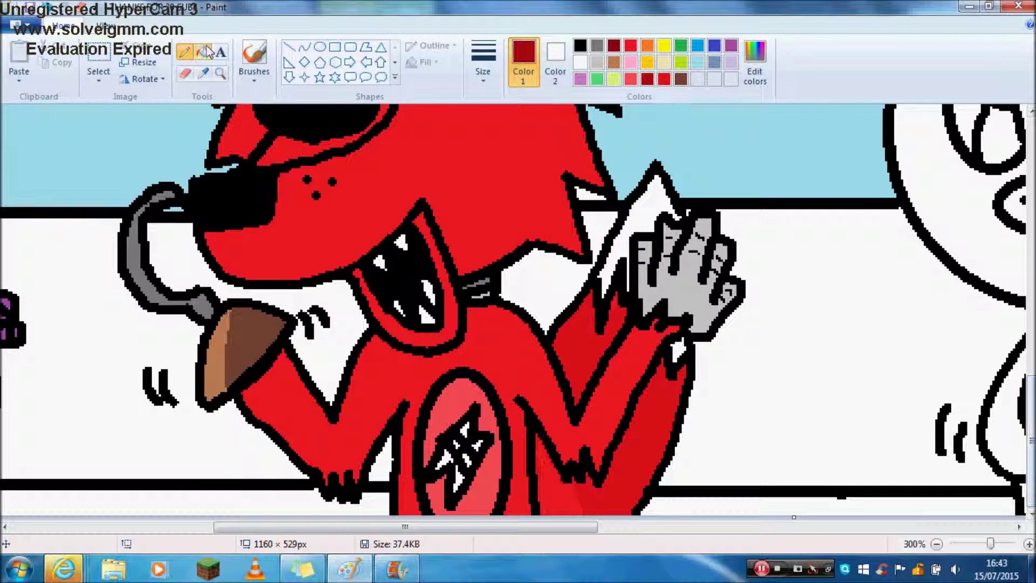
left_click(203, 52)
left_click(456, 464)
left_click(597, 45)
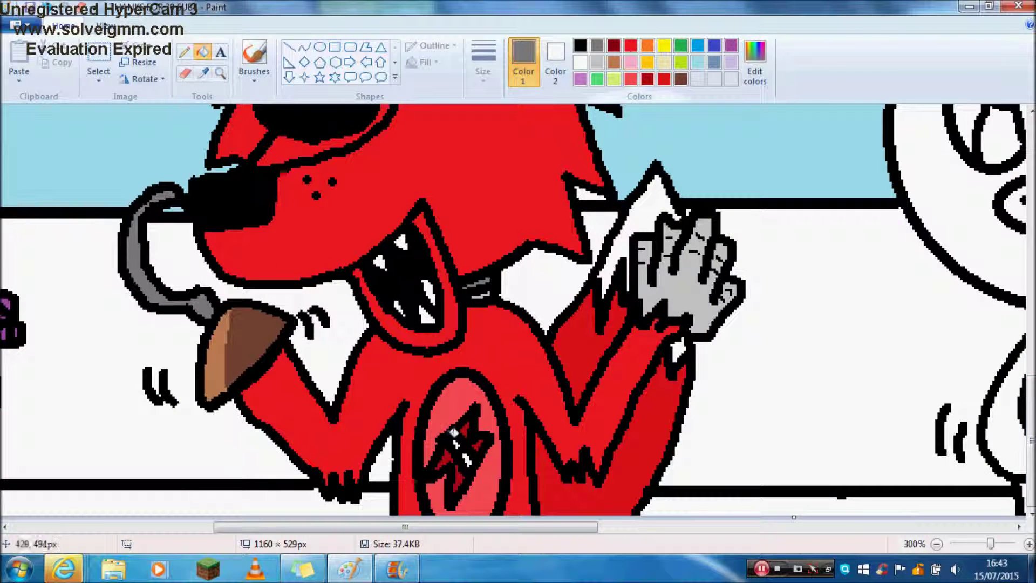
- Fill the fox's party hat gold around and inside its blue swirls
left_click_drag(1031, 411, 1031, 275)
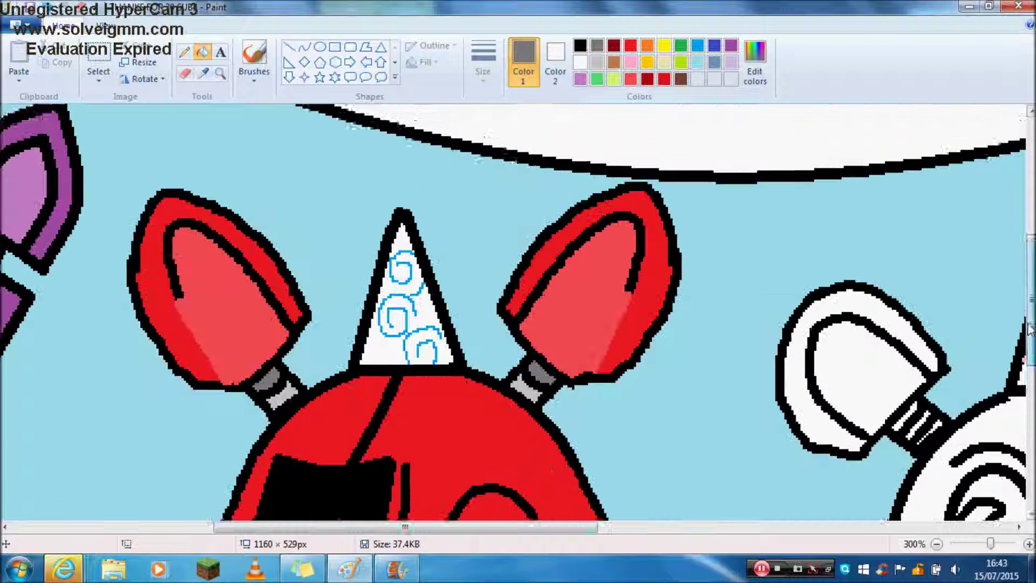
left_click(647, 62)
left_click(432, 288)
left_click(396, 272)
left_click(406, 222)
left_click(390, 212)
left_click(46, 7)
left_click(184, 52)
left_click(484, 68)
left_click(512, 170)
left_click_drag(401, 199, 350, 154)
key("ctrl+z")
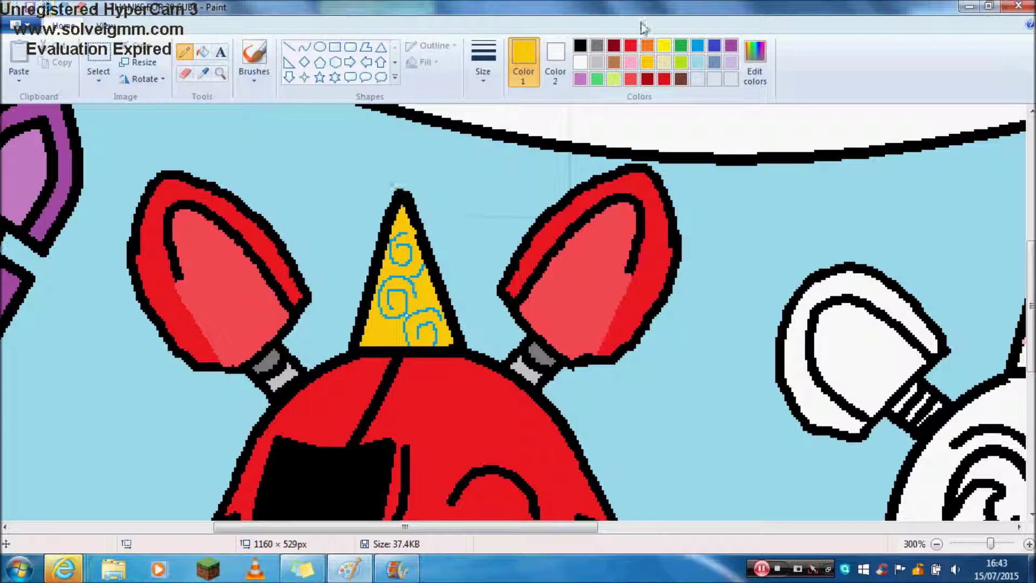
- Draw thick blue pencil strokes radiating from the tip of the fox's party hat
left_click(698, 45)
left_click(483, 62)
left_click(515, 113)
left_click(483, 62)
left_click(515, 135)
left_click_drag(398, 196, 346, 153)
left_click(483, 62)
left_click(512, 187)
mouse_move(401, 197)
left_mouse_down()
mouse_move(381, 171)
mouse_move(417, 149)
left_mouse_up()
key("ctrl+z")
key("ctrl+z")
left_click(483, 62)
left_click(515, 191)
mouse_move(398, 195)
left_mouse_down()
mouse_move(350, 178)
mouse_move(386, 155)
mouse_move(451, 145)
left_mouse_up()
mouse_move(410, 190)
left_mouse_down()
mouse_move(450, 205)
mouse_move(366, 224)
left_mouse_up()
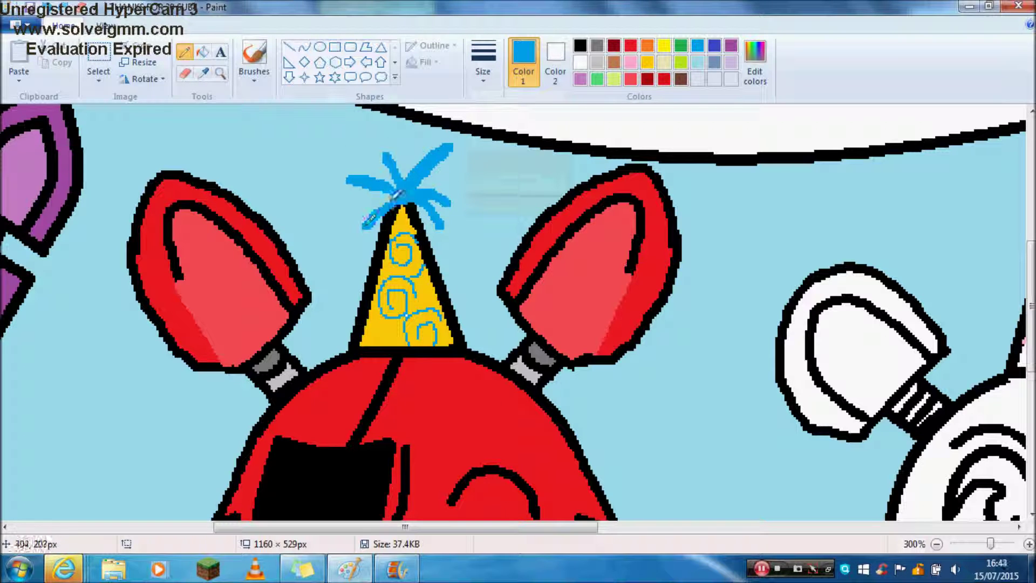
- Add gold pencil strokes between the blue ones at the tip of the fox's party hat
left_click(665, 45)
left_click(648, 62)
left_click_drag(406, 195, 475, 182)
left_click_drag(411, 195, 450, 216)
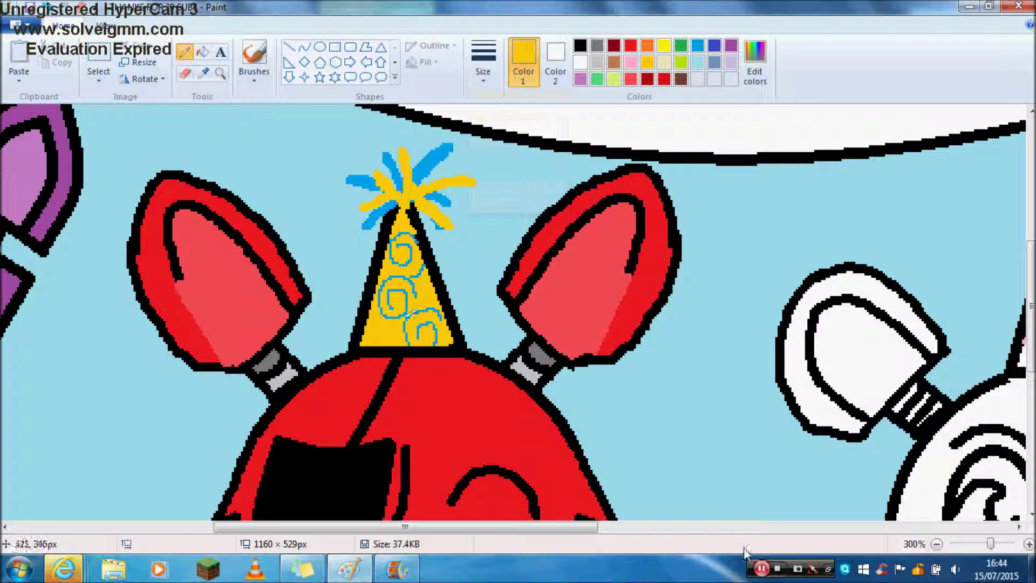
- Fill every section of the narrow strip along the lower edge of the picture pink
left_click(937, 544)
left_click(937, 545)
left_click(203, 51)
left_click(630, 62)
left_click(583, 508)
left_click(499, 505)
left_click(241, 505)
left_click(80, 506)
left_click(696, 504)
left_click(802, 505)
- Fill the bear's head, outer ears, arms and lower body brown
left_click(613, 62)
left_click(540, 351)
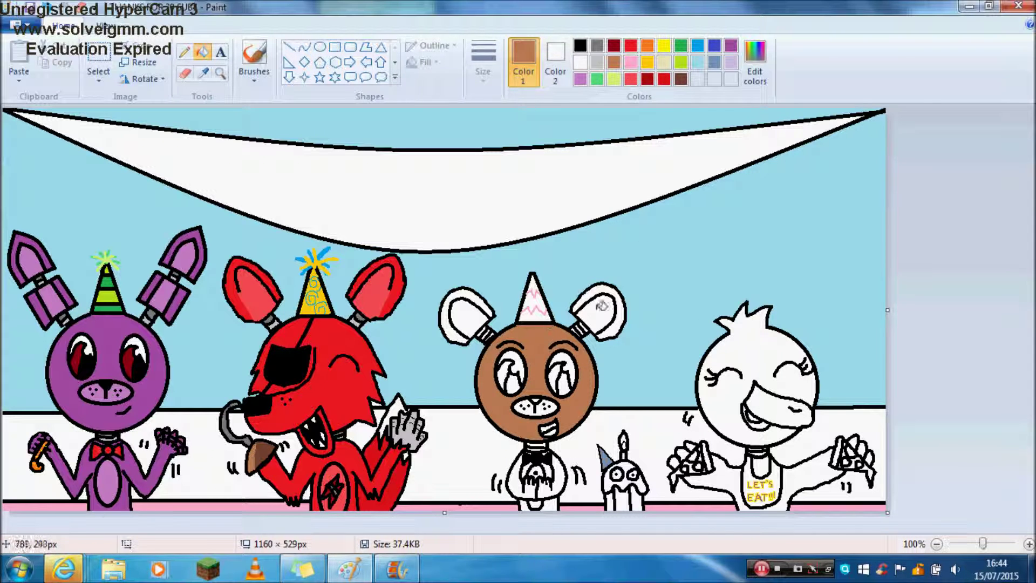
left_click(605, 289)
left_click(449, 315)
left_click(557, 472)
left_click(512, 479)
left_click(552, 505)
left_click(526, 504)
- Mix a custom lighter brown, fill the bear's inner ears with it, and pick the wall's light turquoise
left_click(184, 51)
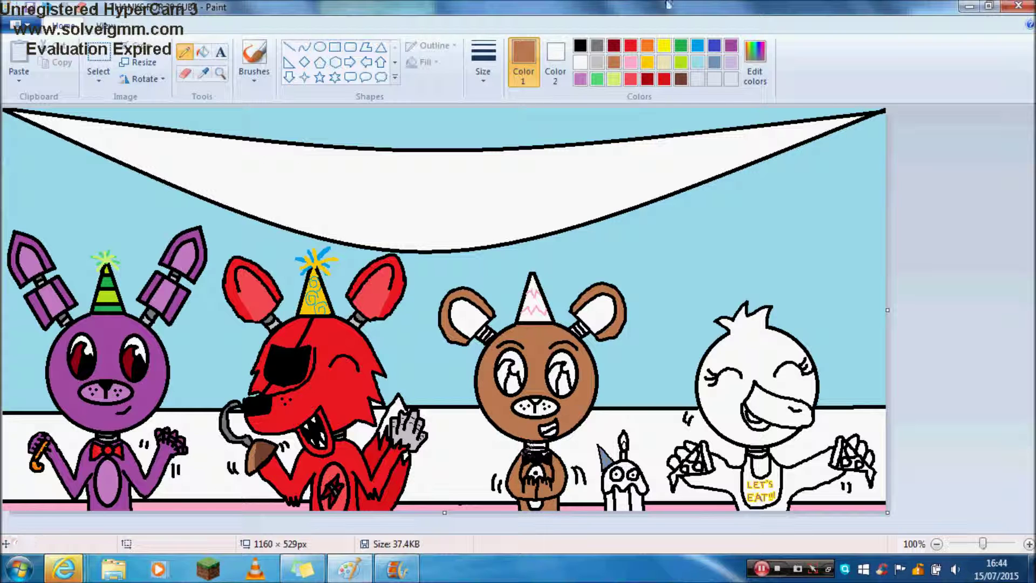
left_click(754, 62)
left_click_drag(680, 243, 680, 230)
left_click(377, 384)
left_click(203, 52)
left_click(470, 318)
left_click(596, 313)
left_click(698, 62)
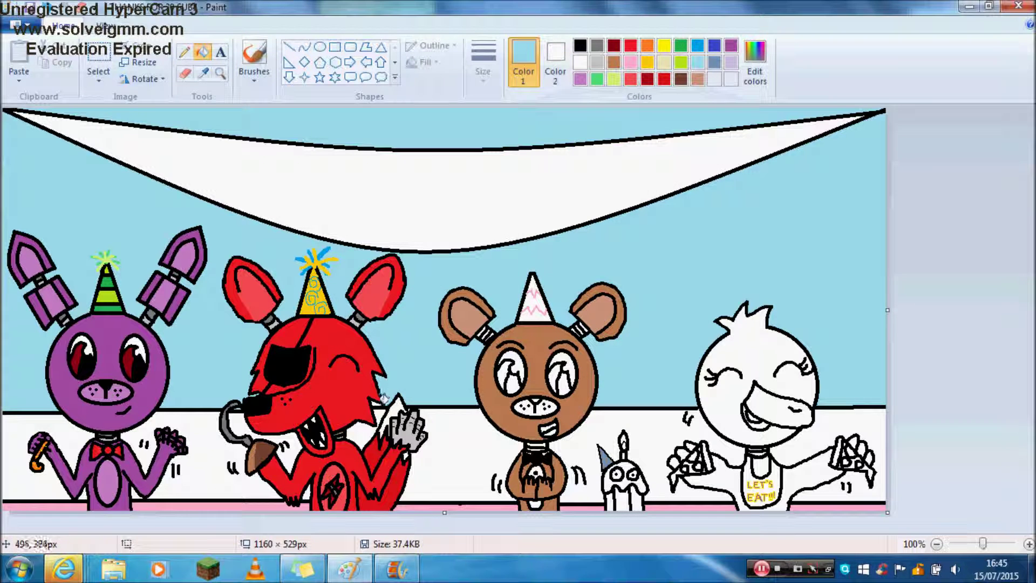
- Fill the bear's muzzle with the custom lighter brown and its nose black
scroll(464, 379, "up", 3)
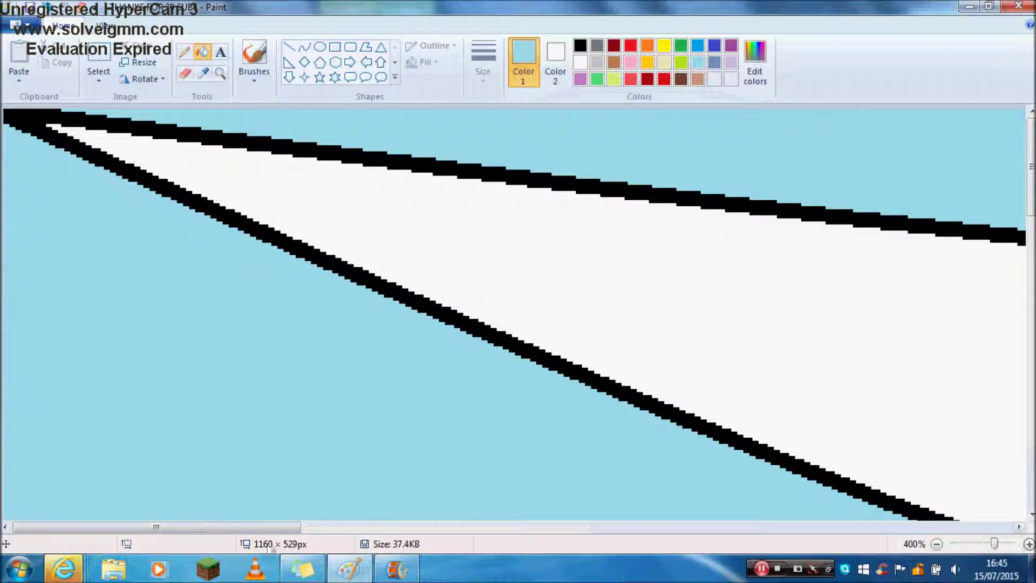
left_click_drag(268, 526, 852, 549)
left_click_drag(1030, 166, 1031, 393)
left_click_drag(658, 527, 523, 534)
left_click(698, 80)
left_click(585, 380)
left_click(580, 46)
left_click(561, 340)
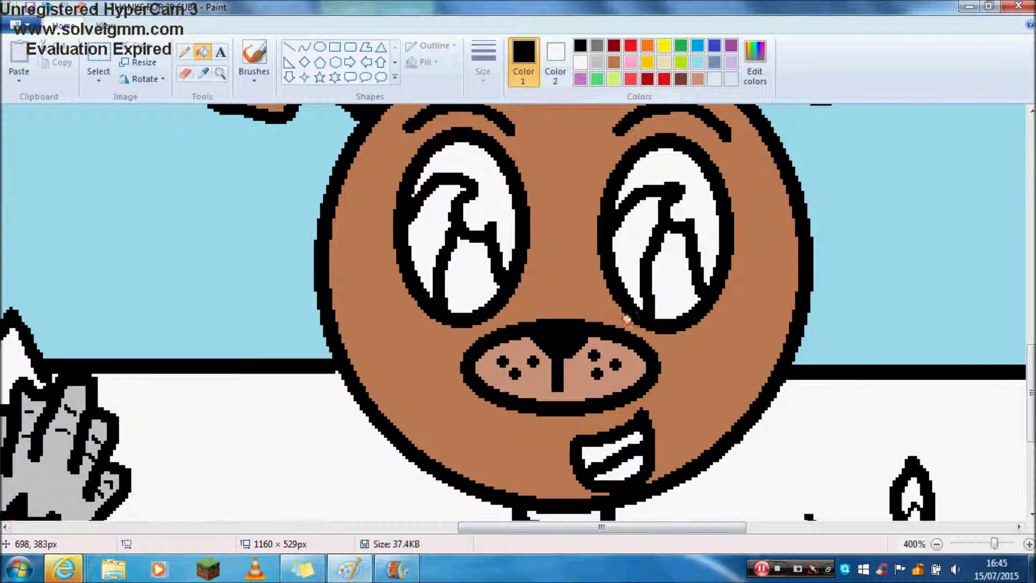
- Fill the pupils of the bear's eyes black and the irises blue
left_click(675, 275)
left_click(473, 275)
left_click(697, 45)
left_click(429, 243)
left_click(652, 217)
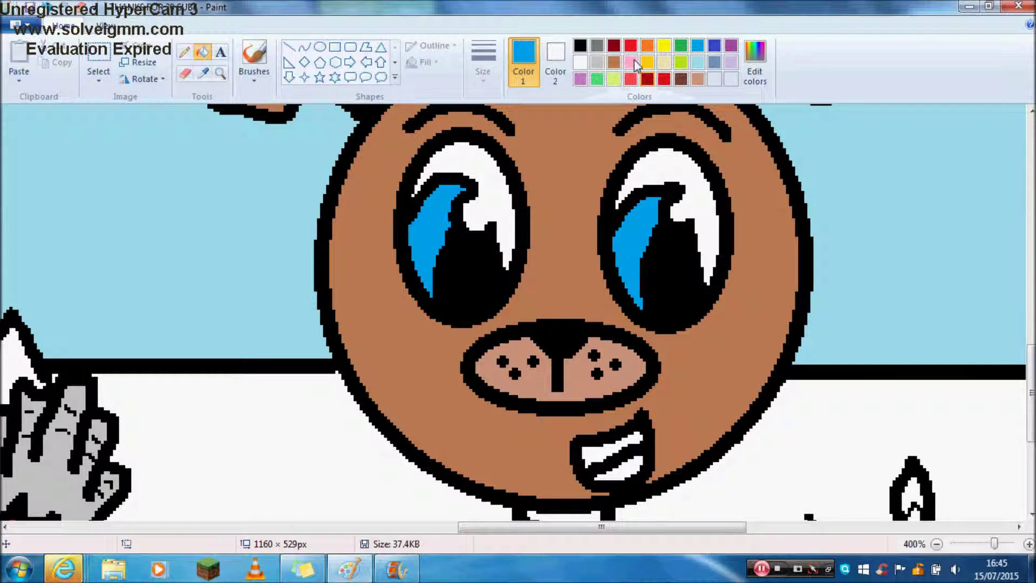
- Fill the bear's tongue light pink, then mix a custom hot pink and fill the upper part of its mouth with it
left_click(631, 62)
left_click(613, 454)
key("ctrl+z")
key("ctrl+y")
key("ctrl+z")
left_click(621, 468)
left_click(754, 63)
left_click(661, 187)
left_click(372, 384)
left_click(609, 448)
- Color the gaps beside the bear's bow tie brown and fill its belly areas with the custom lighter brown
scroll(561, 220, "down", 5)
left_click(615, 63)
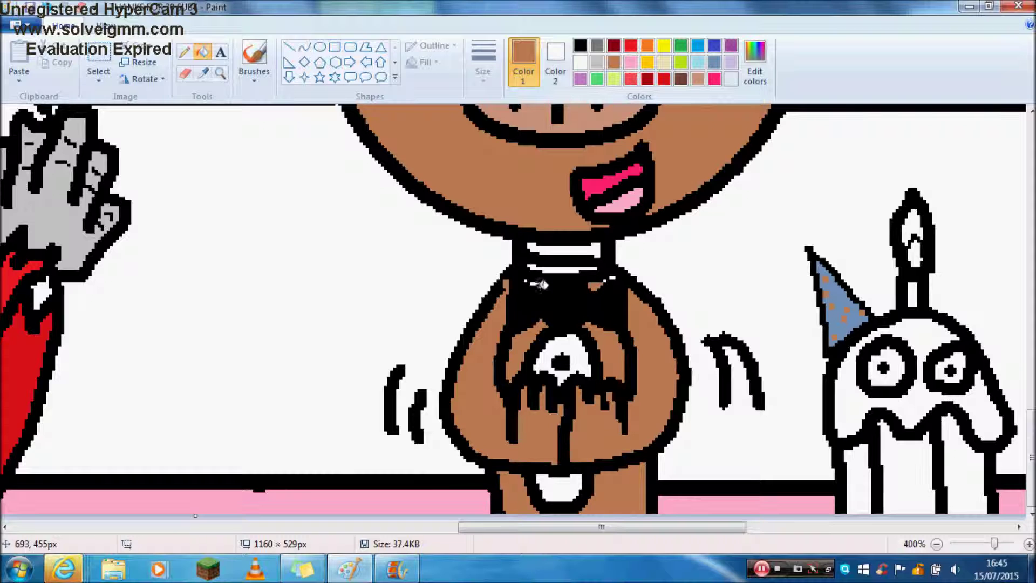
left_click(184, 51)
left_click(698, 79)
left_click(202, 52)
left_click(580, 347)
left_click(578, 488)
- Fill the upper band of the bear's neck dark gray and the lower band light gray
left_click(597, 45)
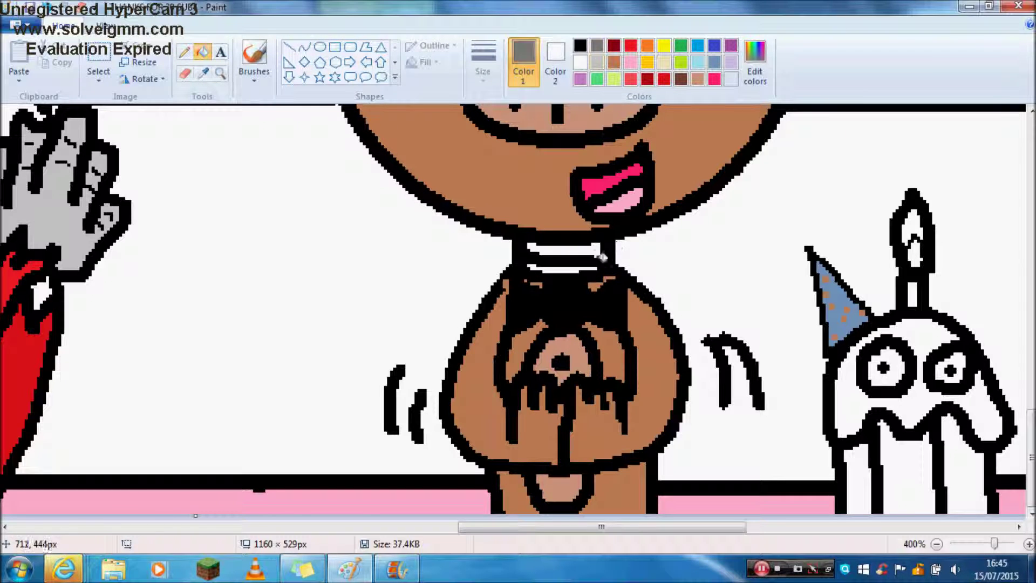
left_click(588, 250)
left_click(596, 62)
left_click(586, 268)
- Fill the bear's ear joints, with the segments nearest the ears dark gray and the remaining ones light gray
left_click_drag(1029, 444, 1028, 319)
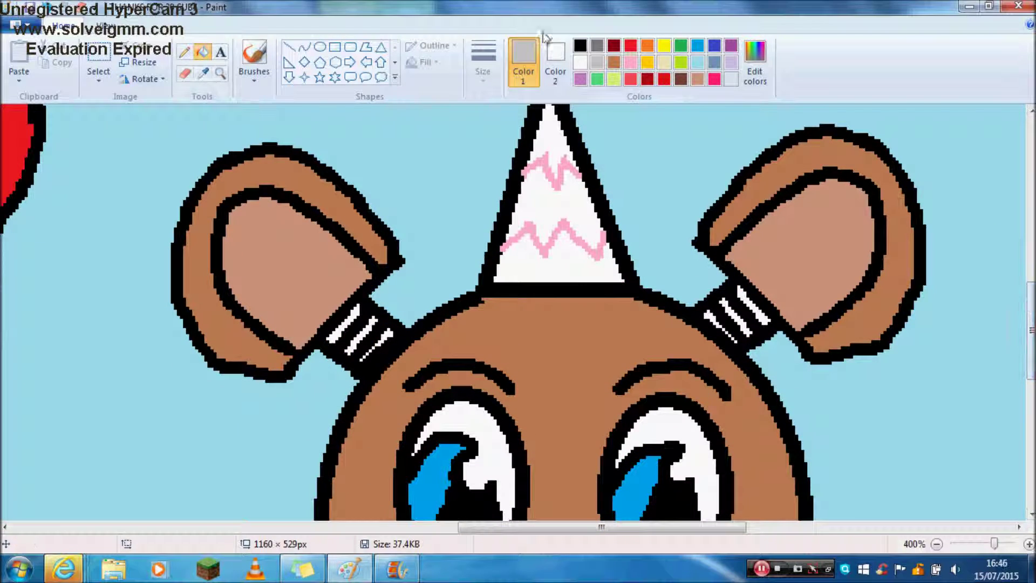
left_click(596, 46)
left_click(342, 323)
left_click(753, 305)
left_click(597, 62)
left_click(360, 335)
left_click(385, 333)
left_click(713, 313)
- Fill the bear's party hat red around its pink zigzag lines
left_click(184, 52)
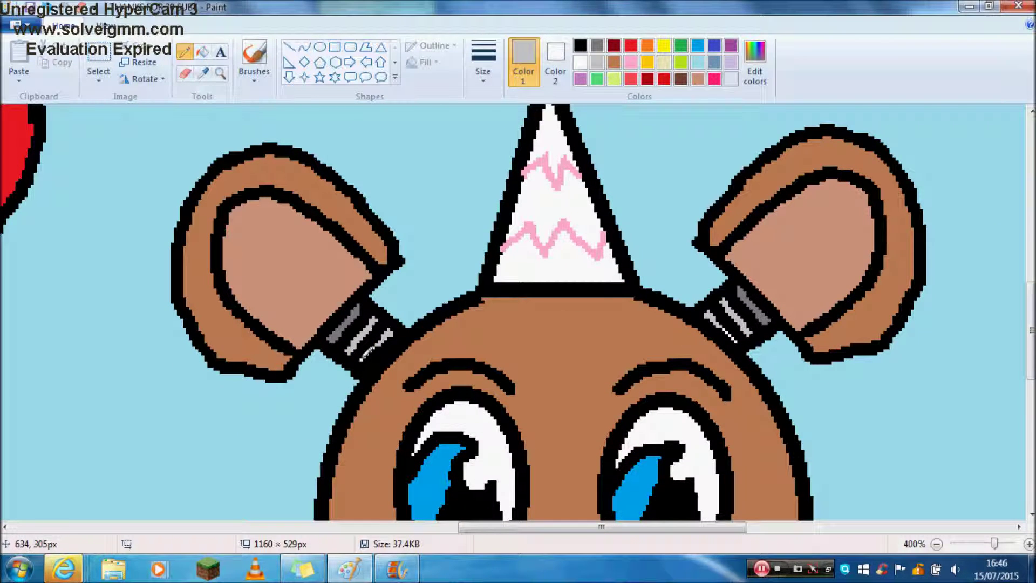
left_click(938, 544)
left_click(938, 545)
left_click(938, 545)
left_click(203, 52)
left_click(630, 45)
left_click(534, 291)
- Draw a burst of pink and red pencil strokes at the tip of the bear's party hat
left_click(184, 52)
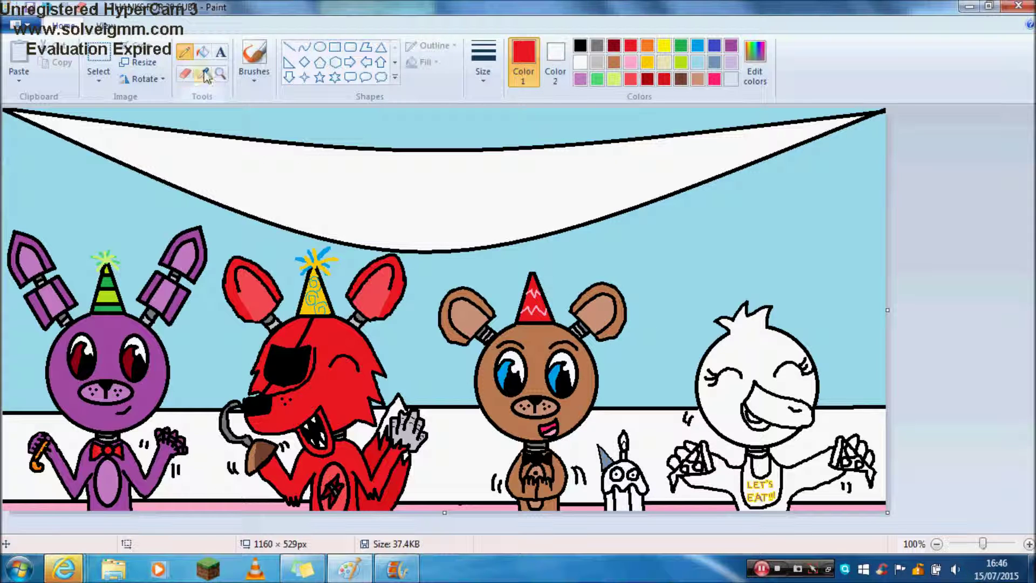
left_click(485, 77)
left_click(517, 154)
left_click(630, 62)
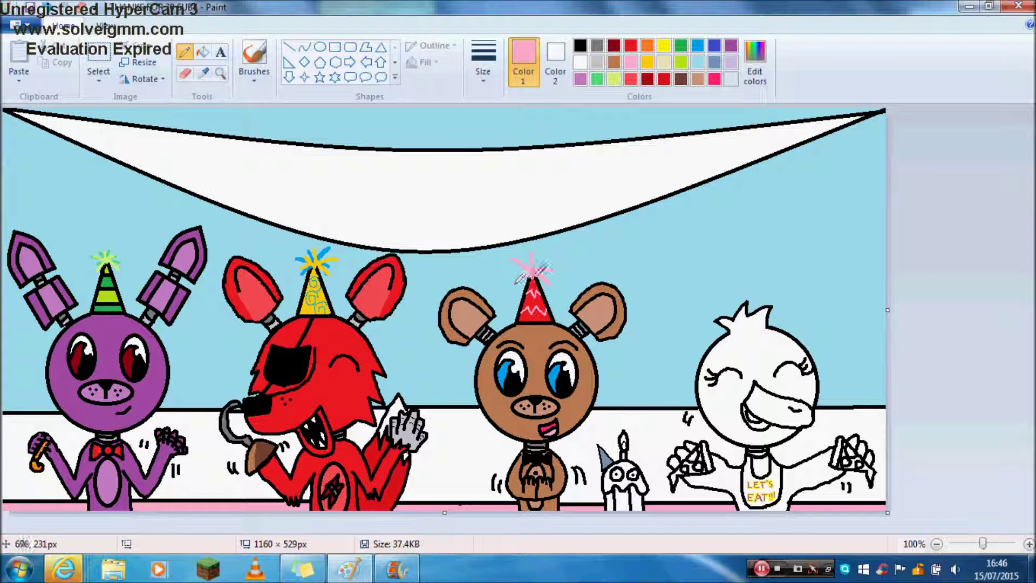
left_click(631, 45)
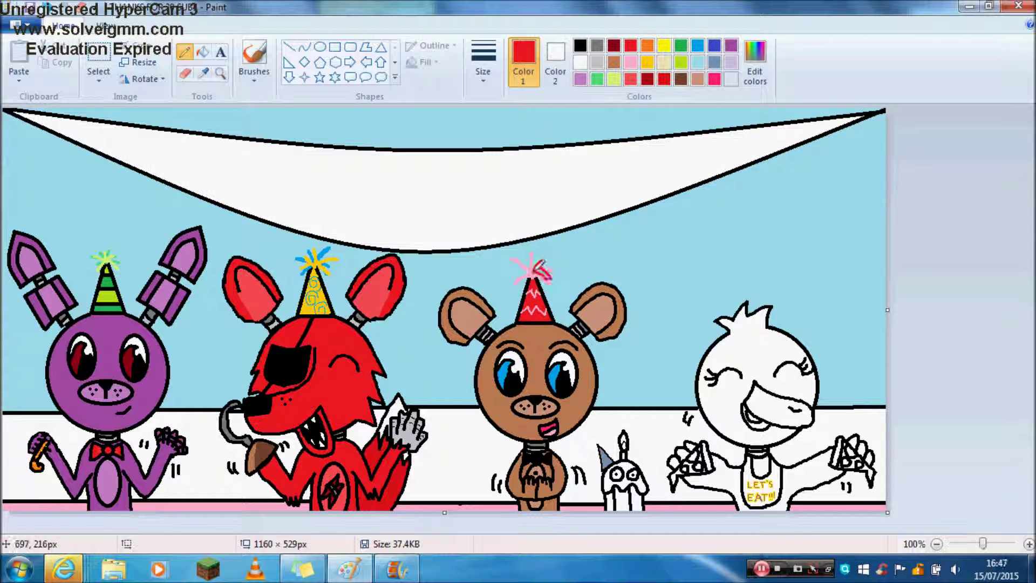
left_click(45, 7)
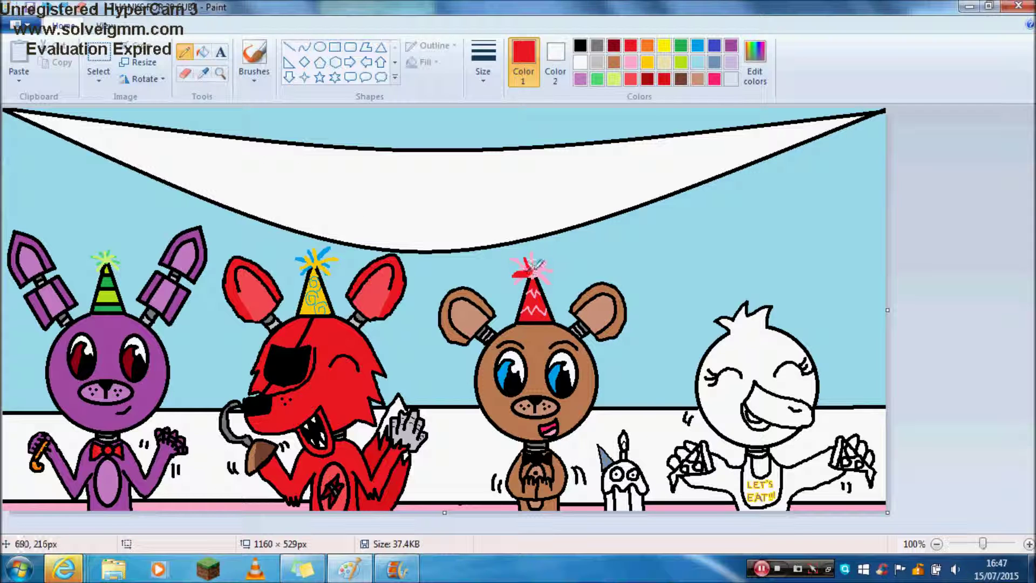
- Fill the chicken's head, arms, body and fingers yellow
left_click(203, 52)
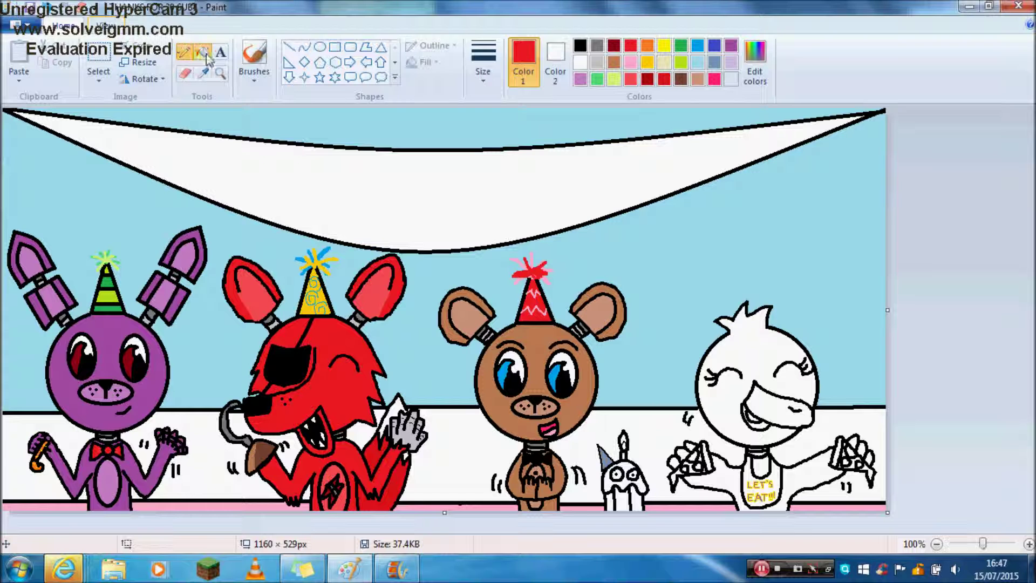
left_click(664, 45)
left_click(734, 346)
left_click(697, 455)
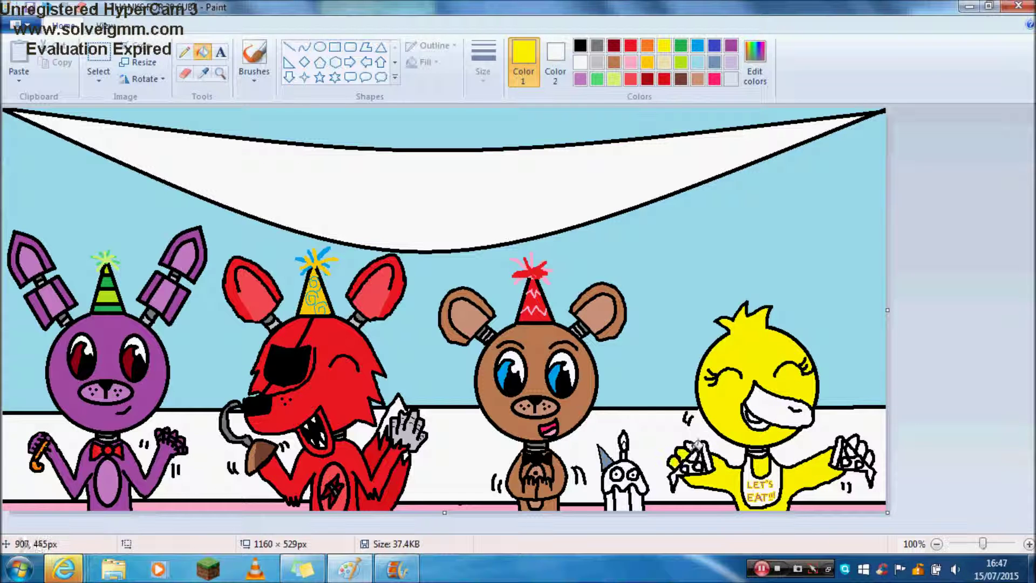
- Fill the chicken's upper and lower beak orange and pencil over the leftover white gaps beside the mouth
left_click(647, 46)
left_click(783, 413)
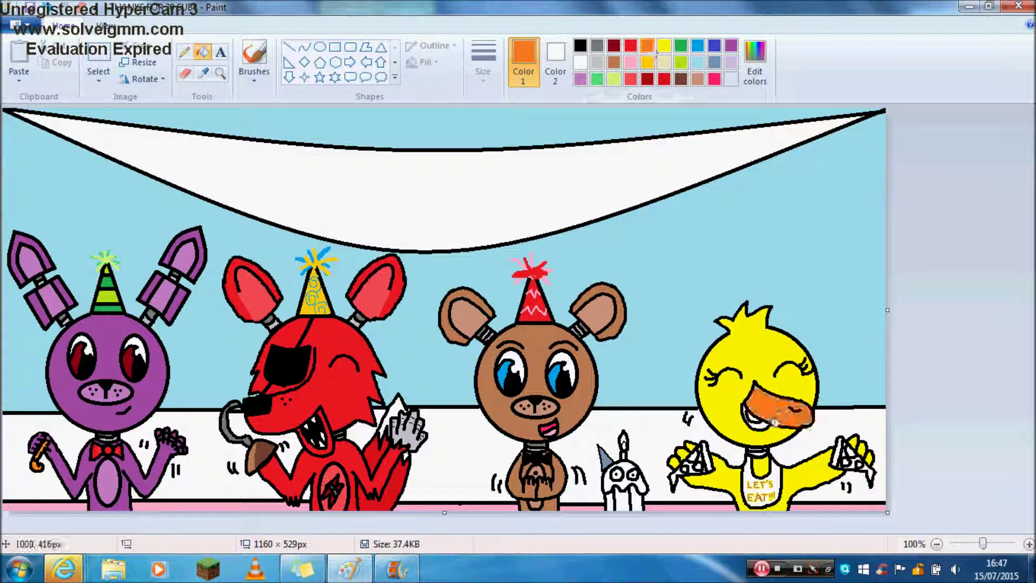
left_click(1029, 544)
left_click(1029, 543)
left_click(1028, 544)
left_click_drag(280, 527, 999, 527)
left_click_drag(1031, 122, 1031, 302)
scroll(556, 437, "down", 8)
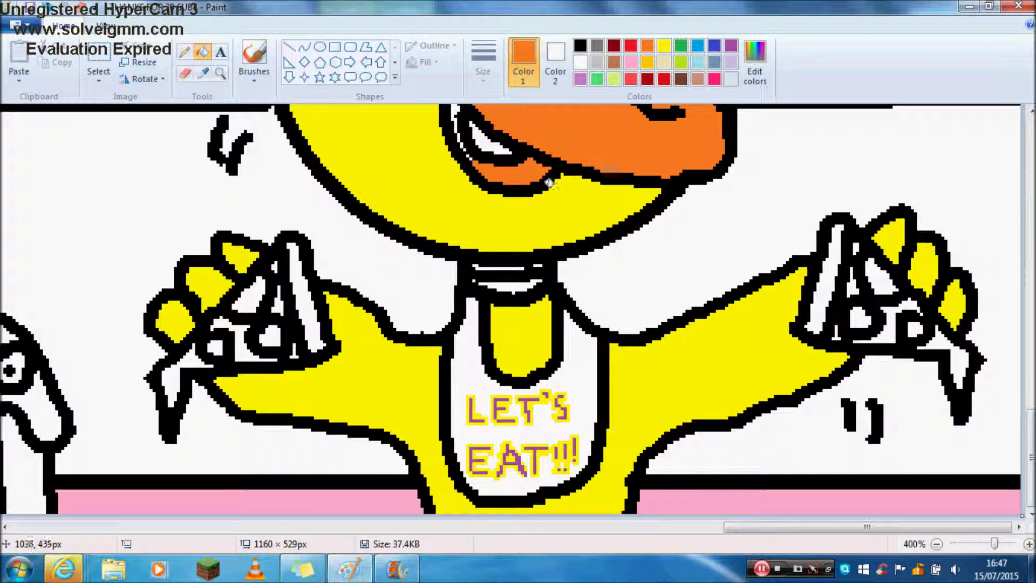
left_click(185, 53)
left_click_drag(473, 154, 462, 101)
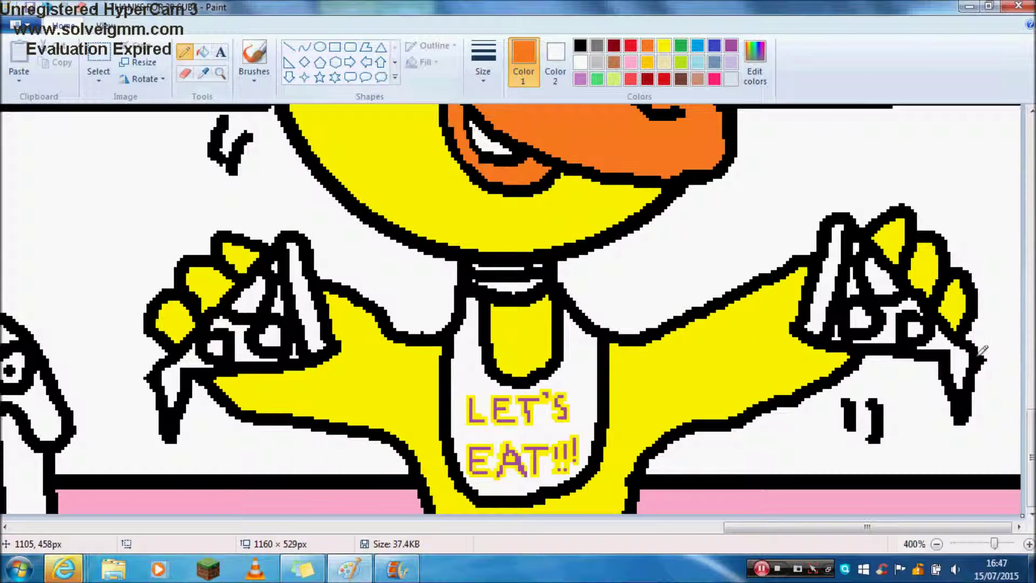
- Fill the inside of the chicken's mouth with the custom hot pink
scroll(530, 246, "up", 3)
left_click(714, 79)
left_click(202, 52)
left_click(469, 268)
- Fill the crusts of both pizza slices in the chicken's hands brown
left_click(613, 62)
left_click(827, 429)
left_click(312, 432)
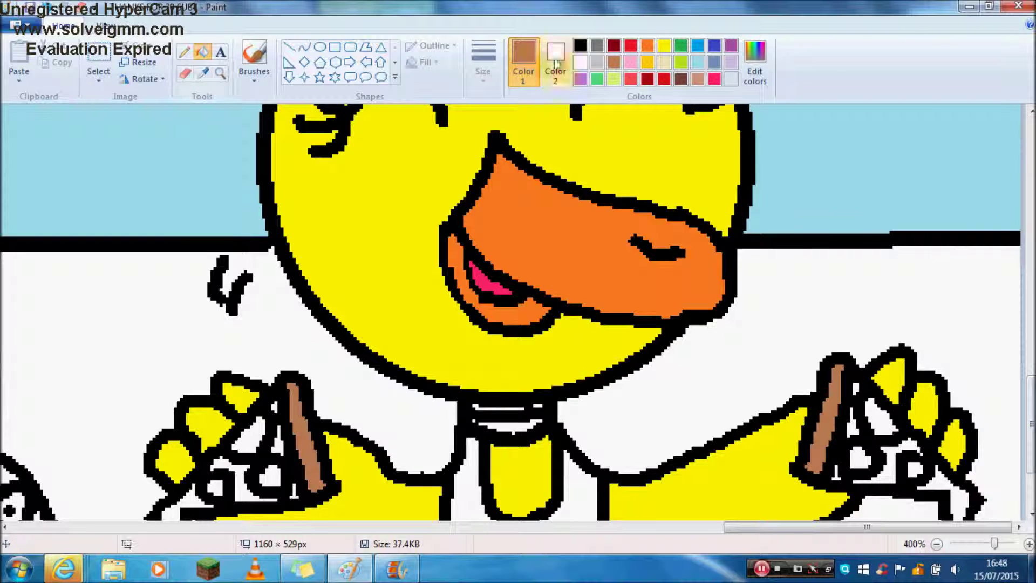
- Mix a custom pale yellow and fill the cheese areas of both pizza slices with it
left_click(664, 46)
left_click(755, 62)
left_click(679, 230)
left_click(376, 384)
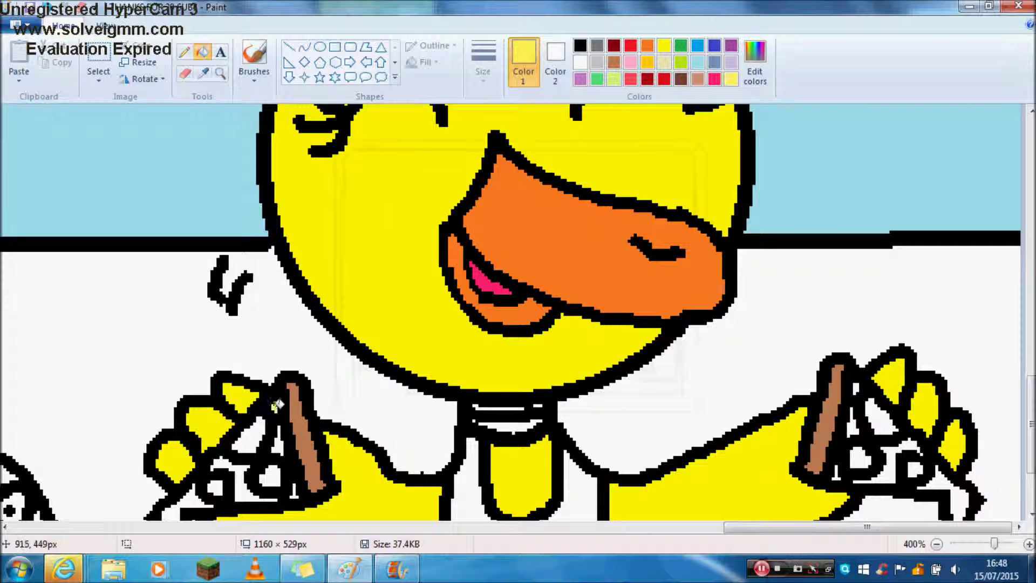
left_click(244, 474)
left_click(193, 498)
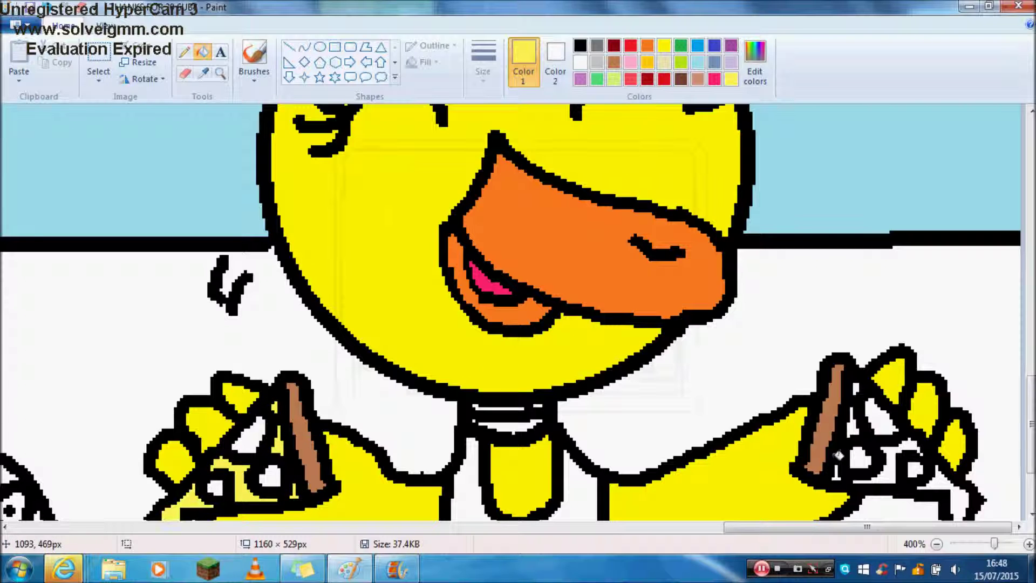
left_click(904, 457)
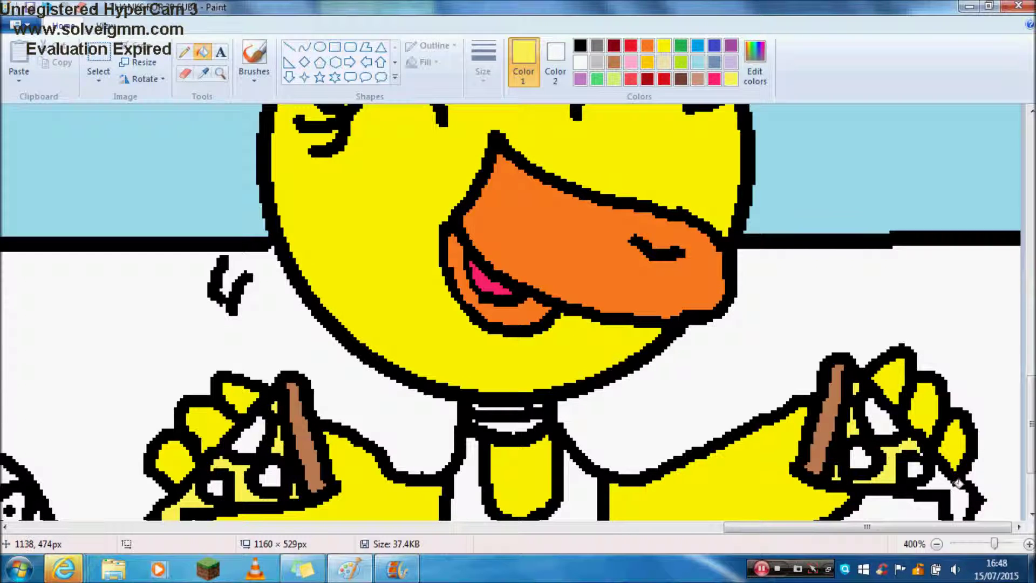
left_click(959, 482)
scroll(958, 483, "down", 3)
left_click(184, 51)
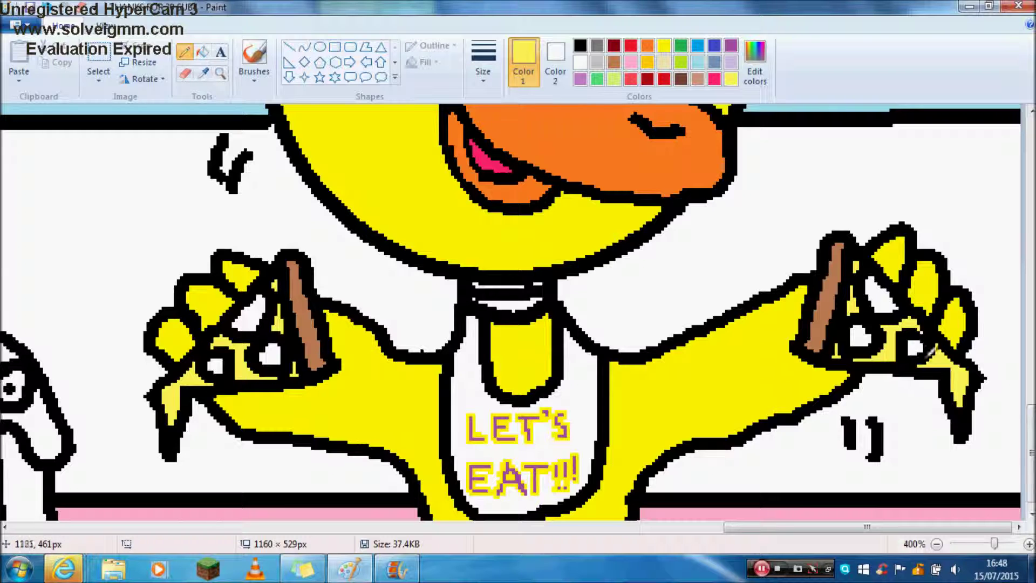
- Fill the toppings on both pizza slices with the custom light red
left_click(631, 78)
left_click(202, 52)
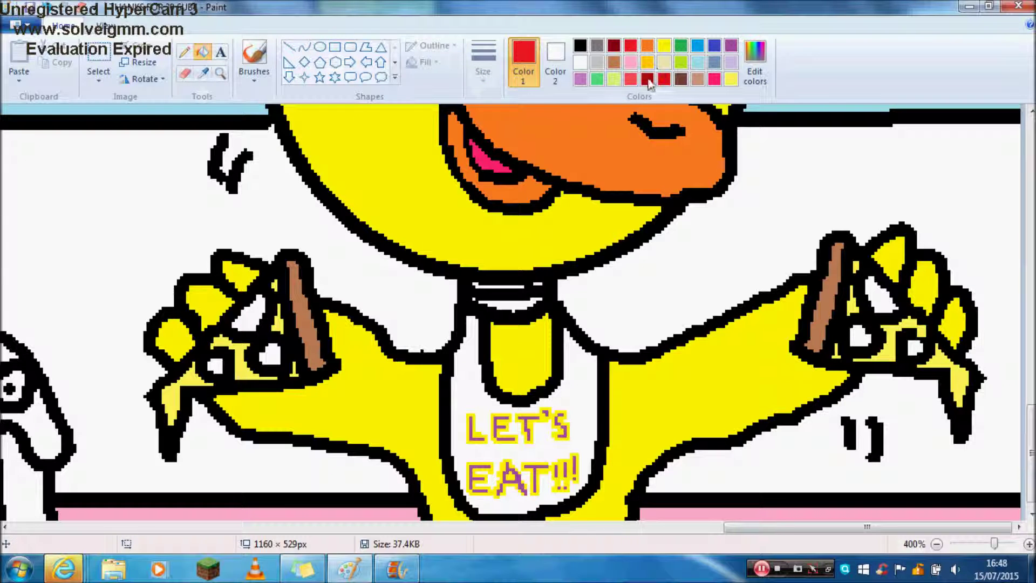
left_click(270, 354)
left_click(248, 313)
left_click(888, 296)
left_click(861, 336)
left_click(915, 347)
- Fill the bands of the chicken's neck with dark gray and light gray
left_click(597, 46)
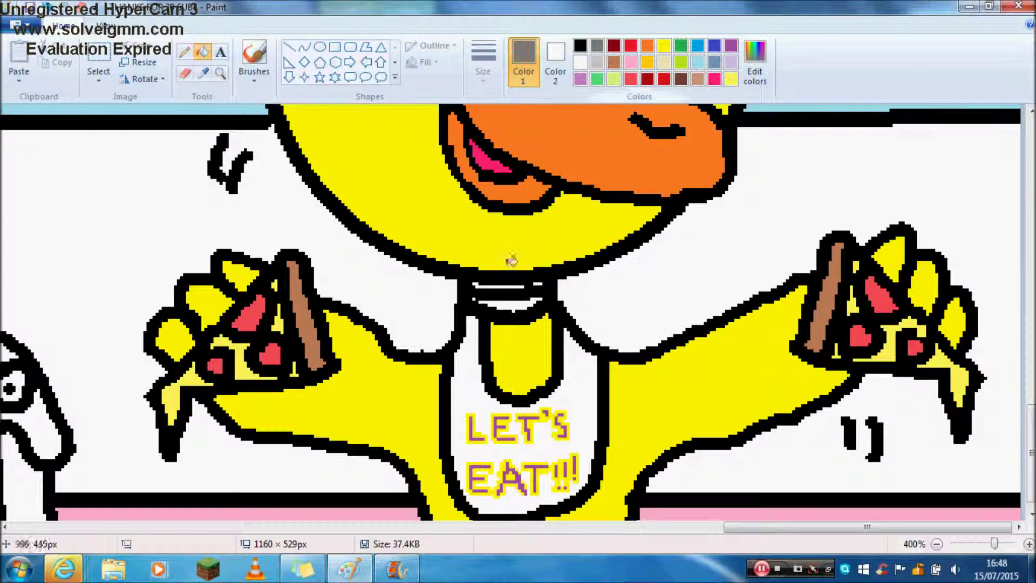
left_click(597, 62)
left_click(510, 303)
left_click(184, 52)
mouse_move(1030, 491)
left_mouse_down()
mouse_move(1030, 370)
mouse_move(1030, 505)
left_mouse_up()
left_click(936, 544)
left_click(937, 544)
left_click(937, 544)
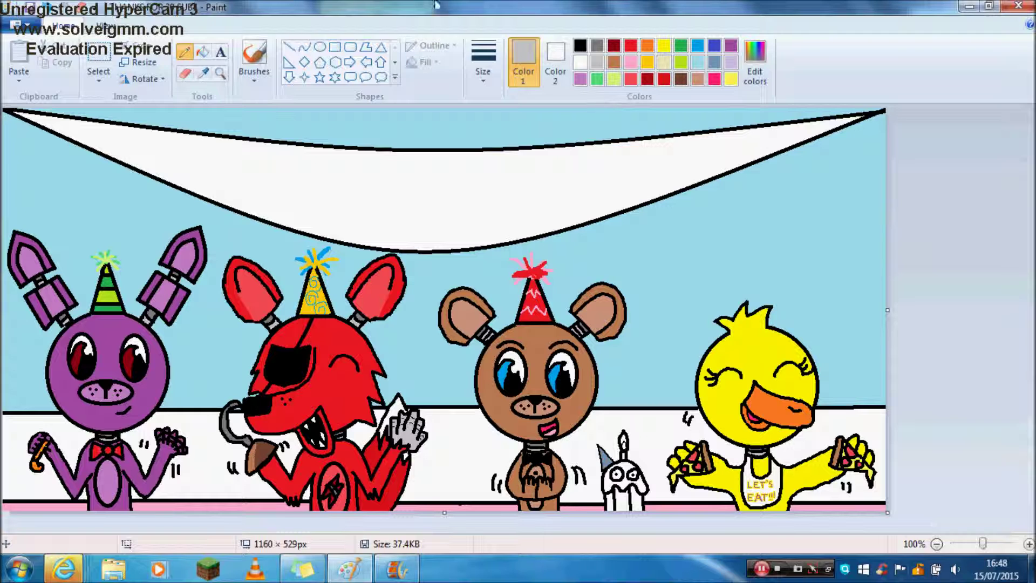
- Fill the cupcake's frosting with the custom hot pink
left_click(202, 52)
left_click(714, 79)
left_click(626, 475)
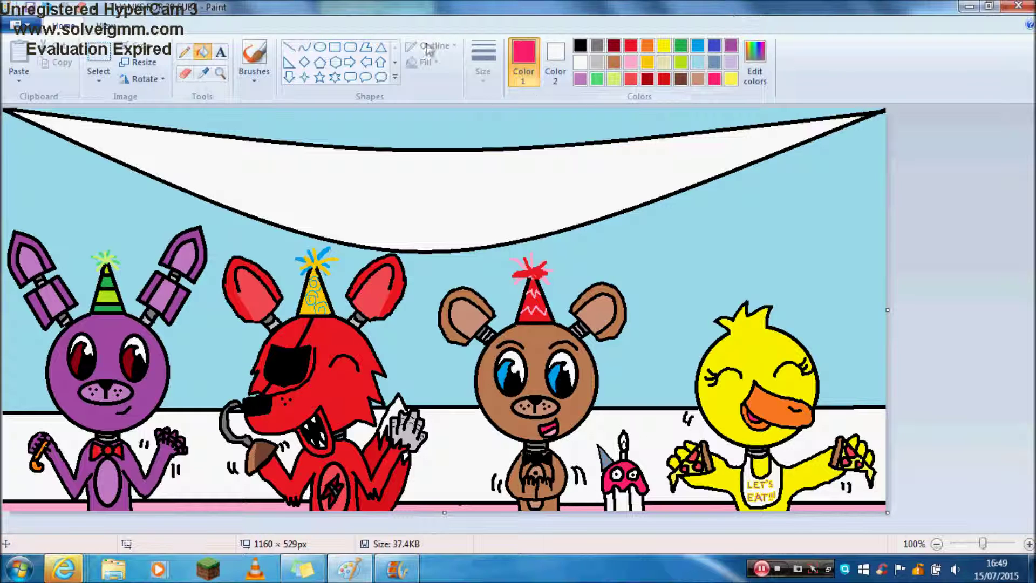
- Draw a small blue-gray pencil mark on the cupcake's candle
left_click(184, 52)
left_click(714, 62)
left_click(483, 59)
left_click(518, 196)
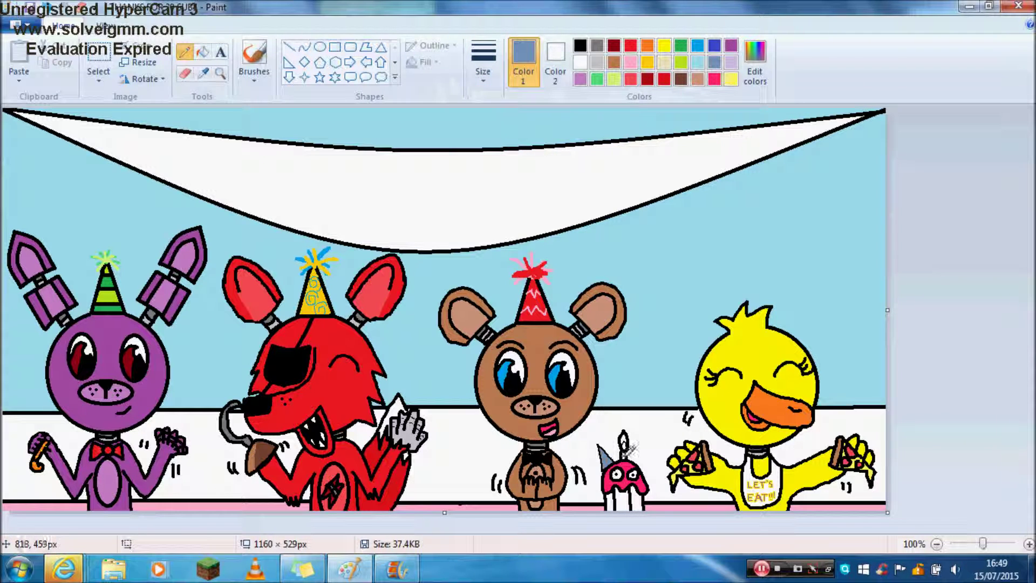
left_click(1029, 544)
left_click(1029, 544)
left_click(1028, 544)
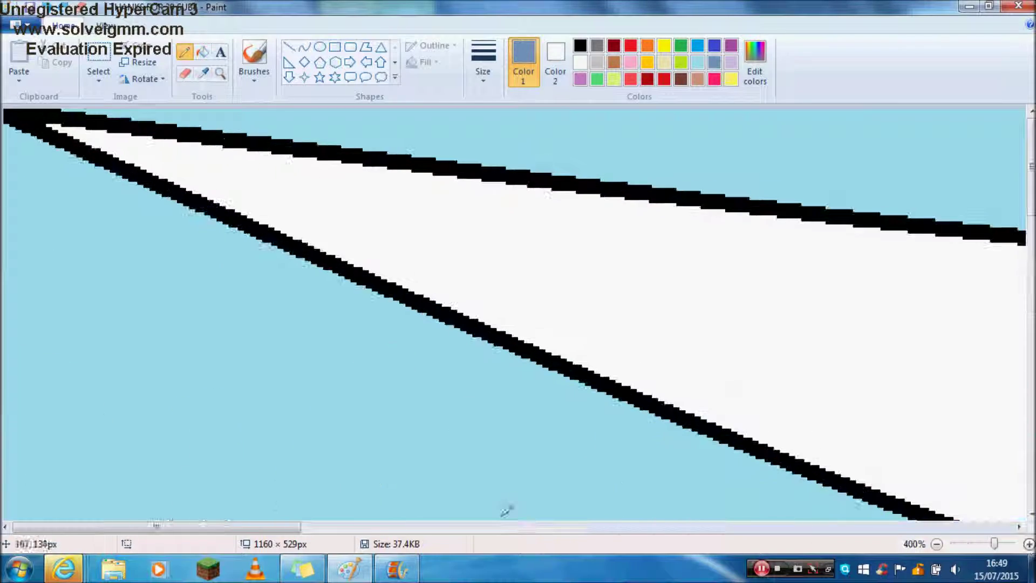
left_click_drag(273, 526, 1029, 552)
scroll(663, 291, "down", 10)
scroll(663, 291, "left", 6)
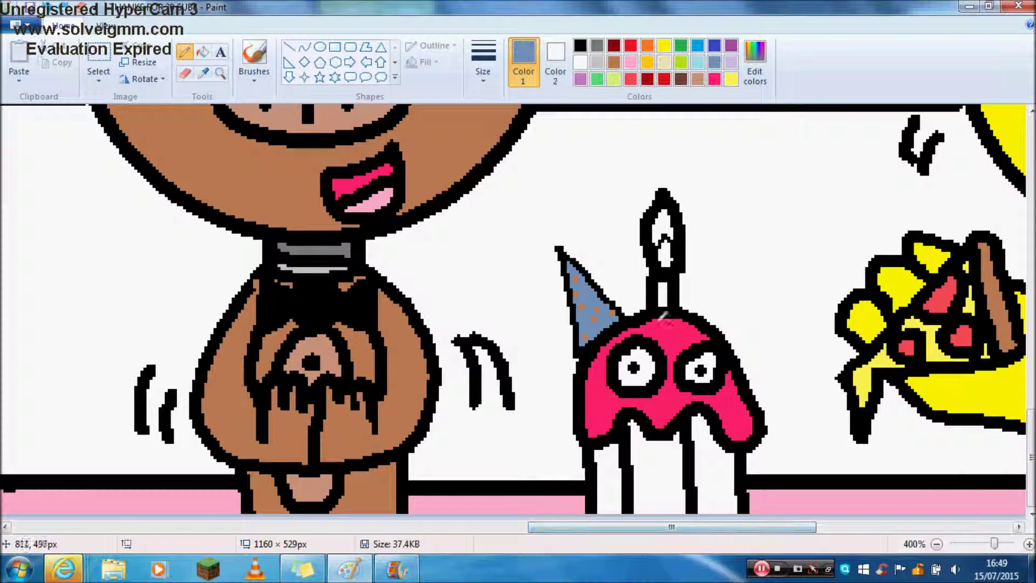
left_click(580, 45)
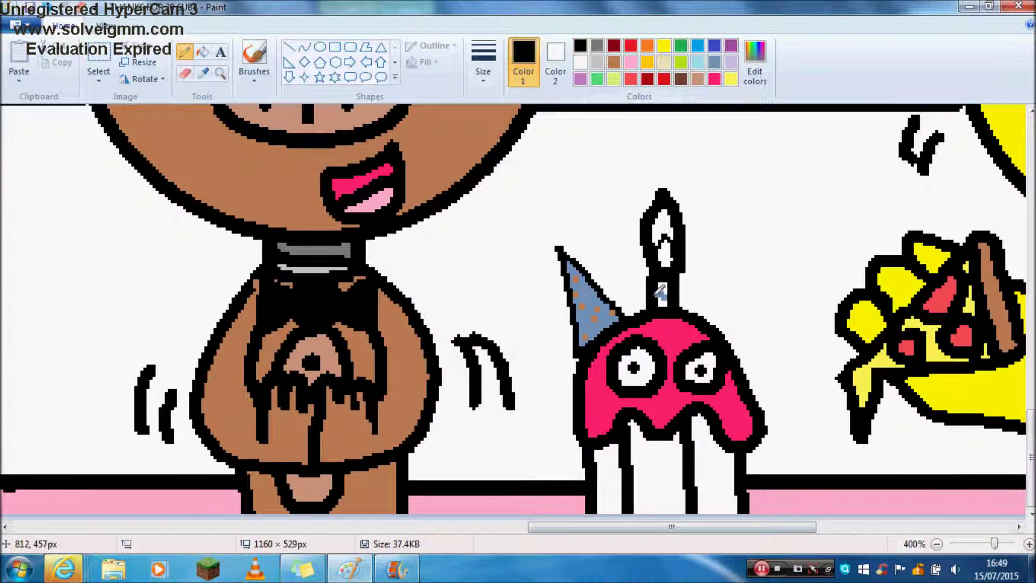
- Fill the three sections of the cupcake's base light brown
left_click(614, 62)
left_click(202, 52)
left_click(608, 474)
left_click(664, 486)
left_click(716, 476)
- Fill the candle flame orange on the outside and golden yellow on the inside
left_click(630, 46)
left_click(648, 45)
left_click(665, 237)
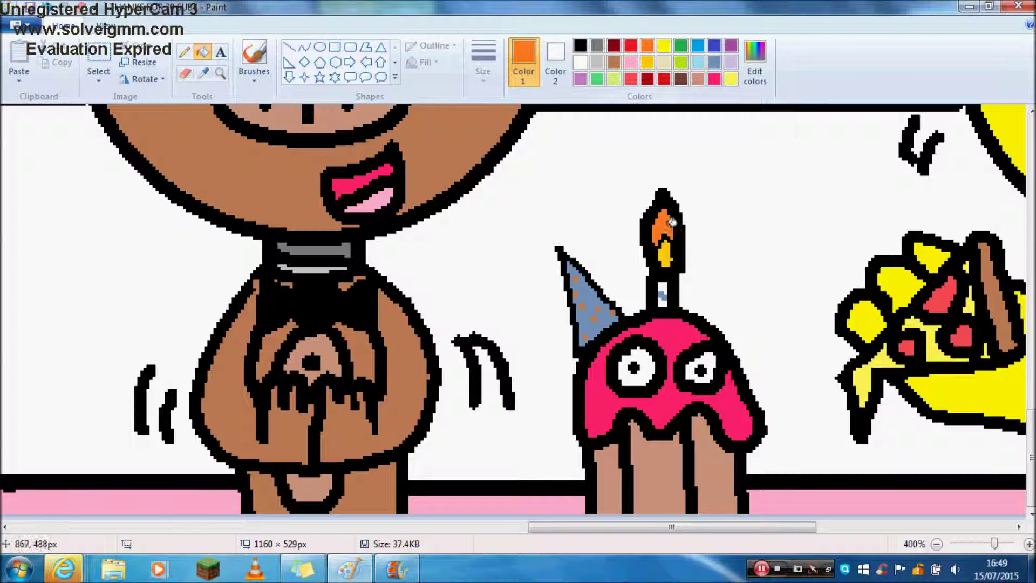
left_click(937, 544)
left_click(937, 544)
left_click(936, 544)
left_click(937, 544)
left_click(1029, 545)
- Mix a custom purple for the white band behind the characters
left_click(613, 79)
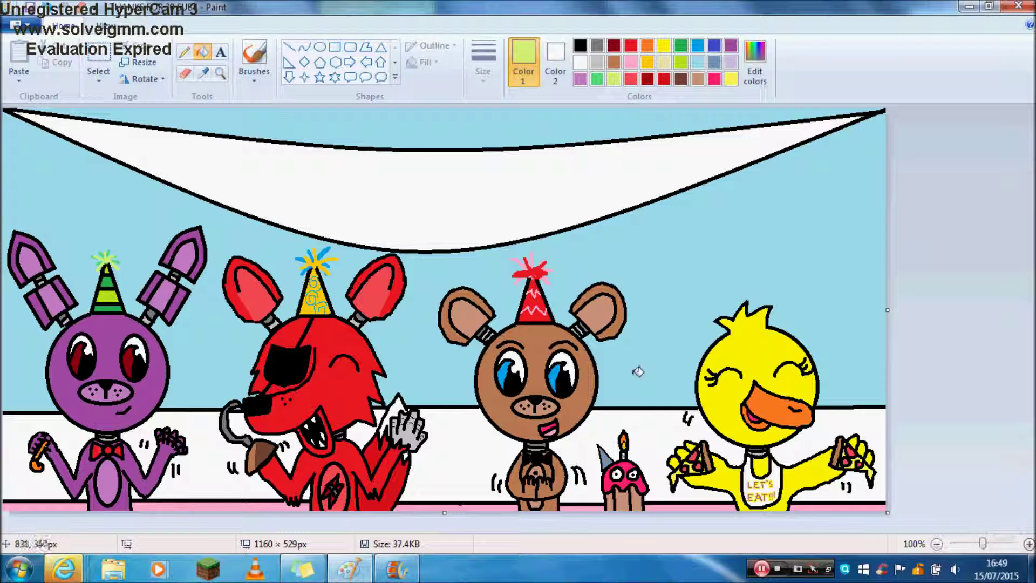
left_click(681, 62)
left_click(630, 47)
left_click(598, 62)
left_click(582, 80)
left_click(755, 63)
left_click_drag(600, 213, 619, 229)
left_click(378, 386)
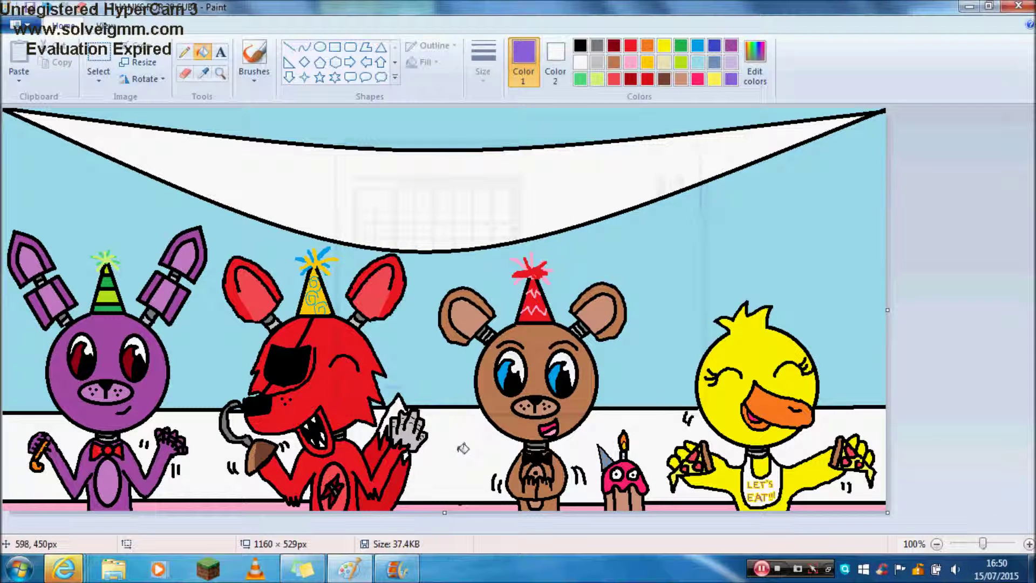
- Fill every white section of the band behind the characters with the custom purple
left_click(368, 431)
left_click(211, 474)
left_click(68, 437)
left_click(138, 494)
left_click(86, 491)
left_click(290, 463)
left_click(577, 456)
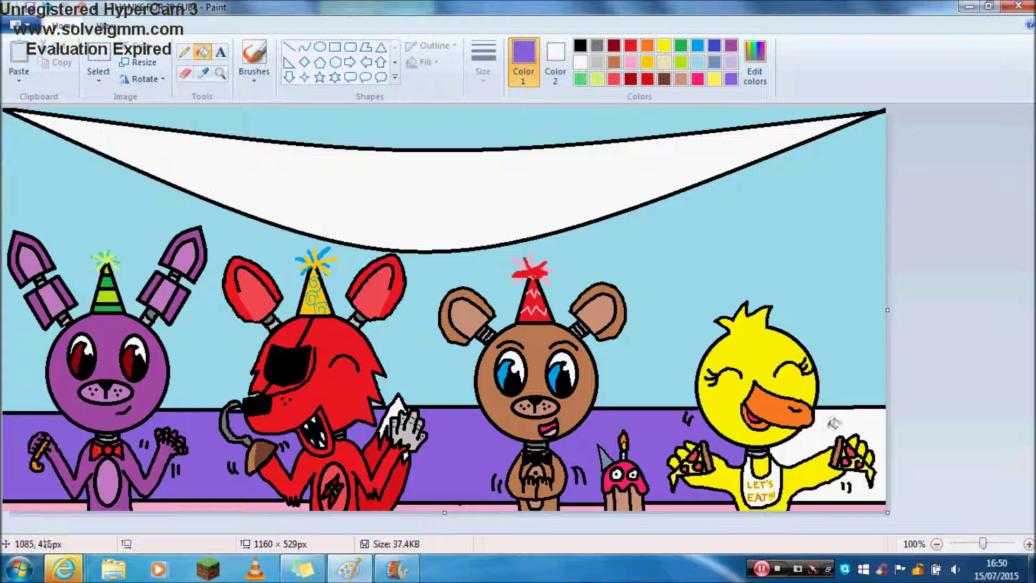
left_click(834, 426)
left_click(184, 52)
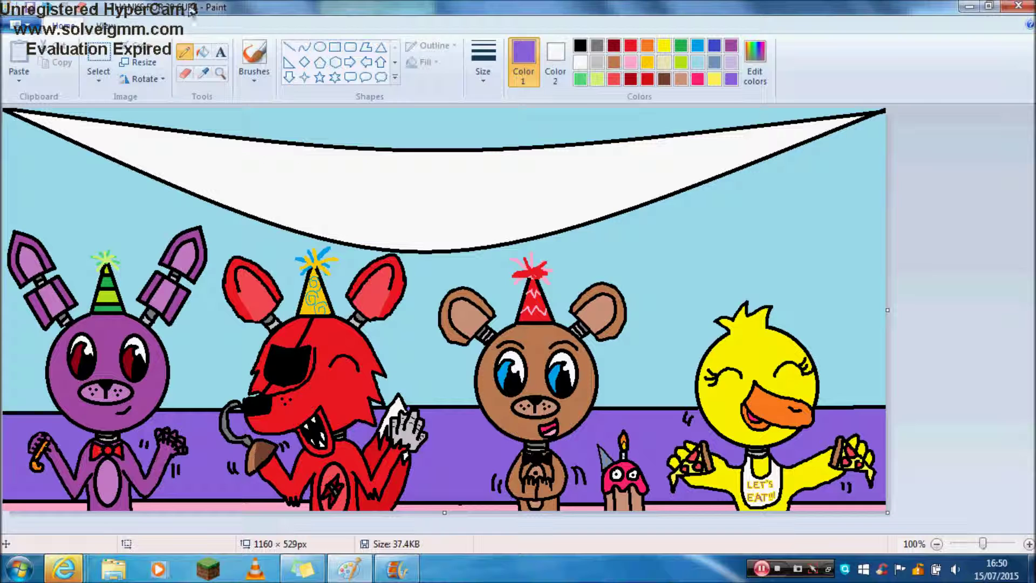
- Mix a custom magenta and fill the hanging banner with it
left_click(203, 52)
left_click(755, 62)
mouse_move(652, 212)
left_mouse_down()
mouse_move(634, 183)
mouse_move(632, 199)
left_mouse_up()
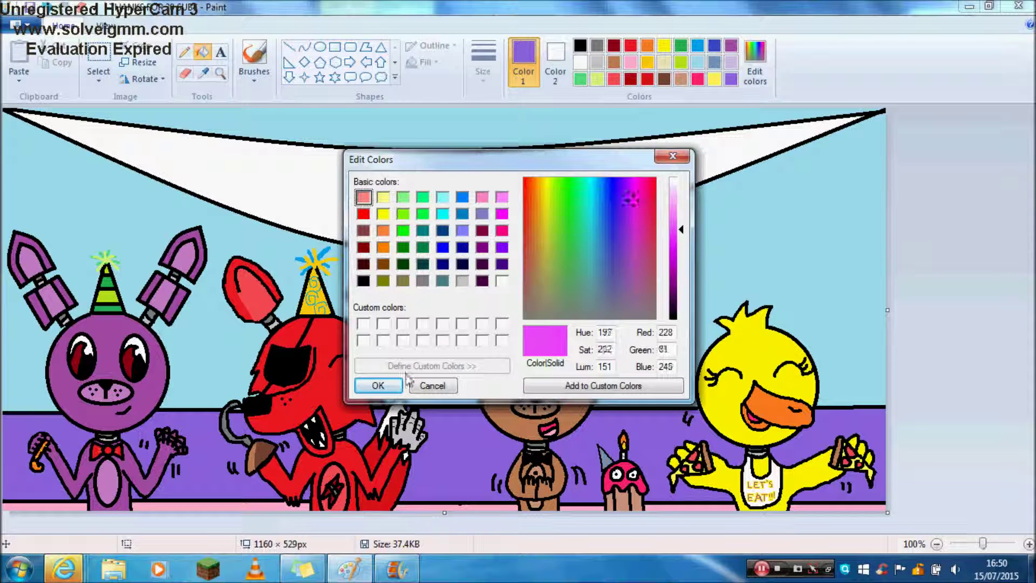
left_click(389, 385)
left_click(380, 194)
- Add bold black text on the magenta banner reading "THANKYOU FOR" with "20 Painters!" on the second line
left_click(184, 52)
left_click(219, 53)
left_click(220, 52)
left_click(580, 46)
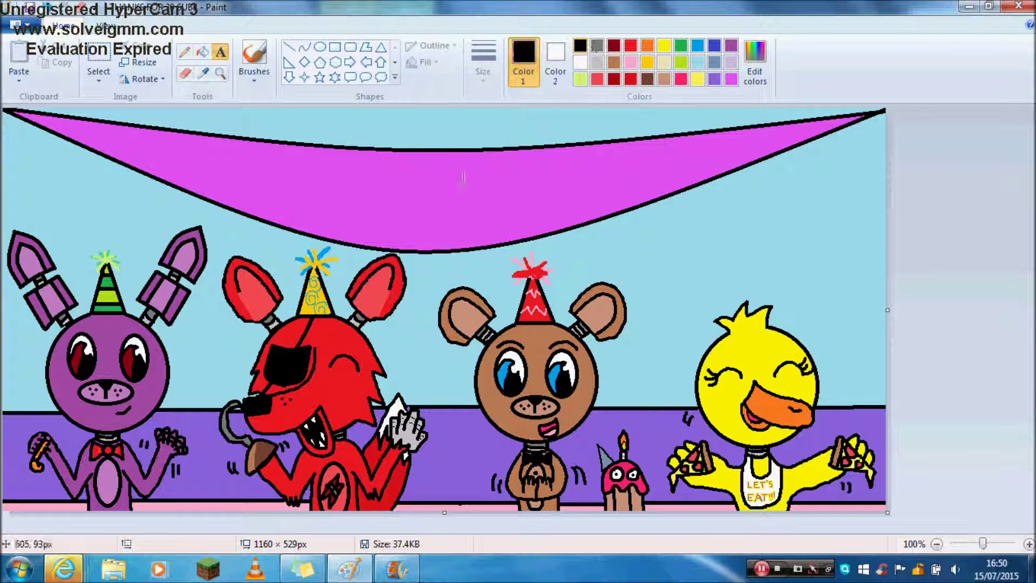
left_click(341, 140)
type("THANK")
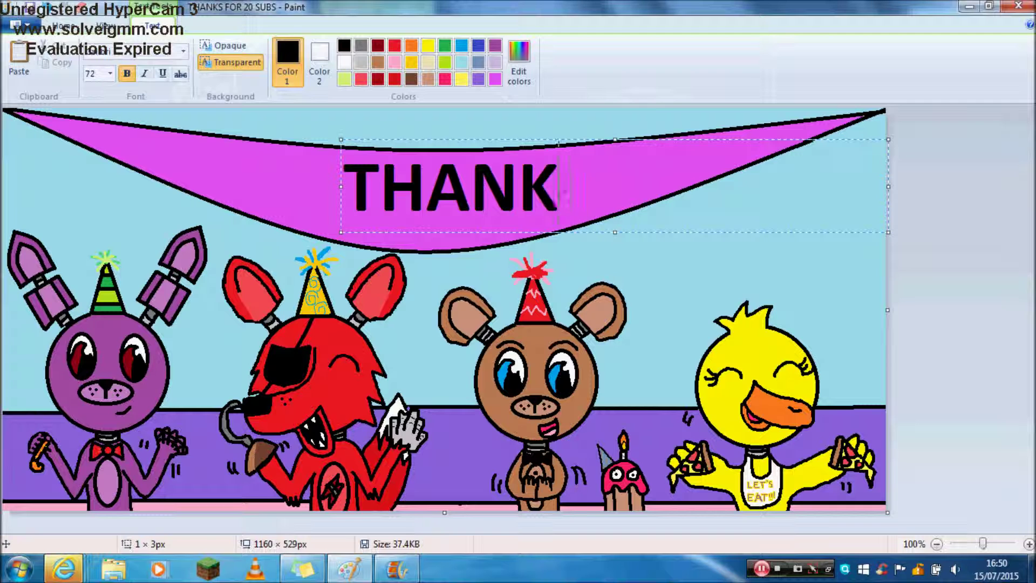
type("YOU FOR")
key("Return")
type("20 S")
key("BackSpace")
type("Painters!")
- Change the word "FOR" in the banner text to "For"
left_click(826, 190)
key("BackSpace")
key("BackSpace")
type("or")
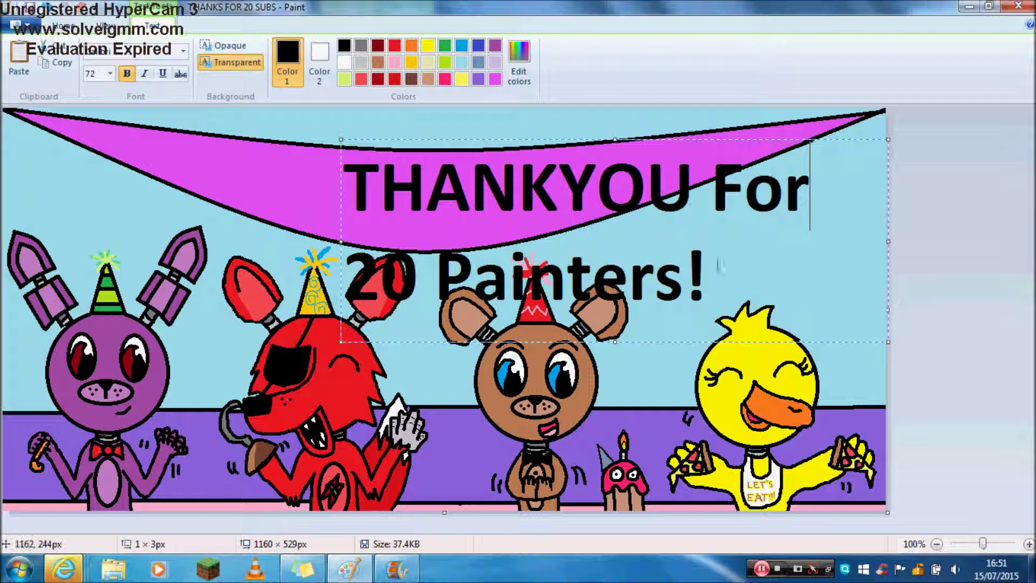
- Set the whole banner text to font size 36 and center it on one line within the banner
key("ctrl+a")
left_click(110, 73)
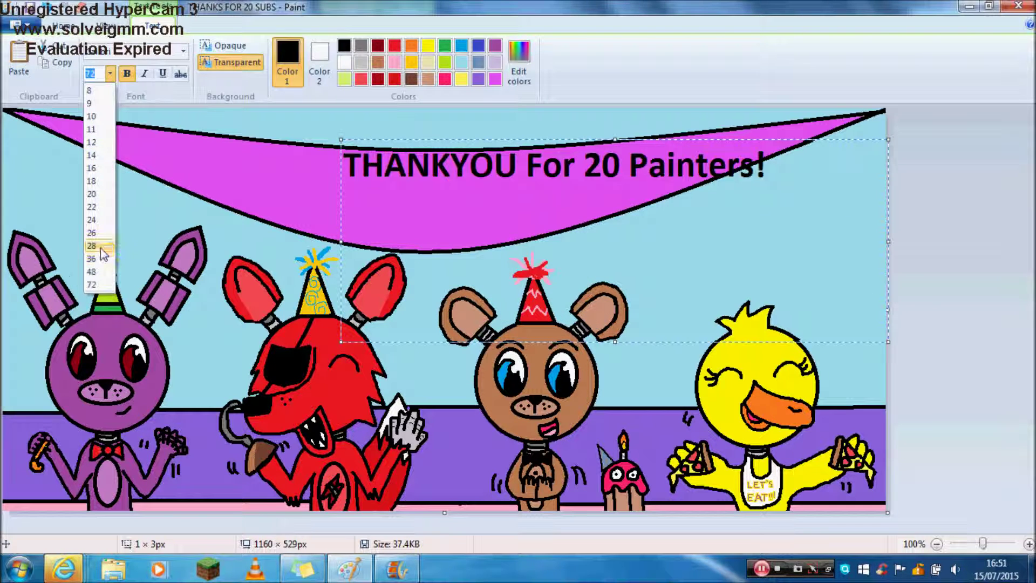
left_click(91, 245)
left_click_drag(631, 145, 528, 156)
left_click(110, 73)
left_click(92, 258)
left_click(963, 288)
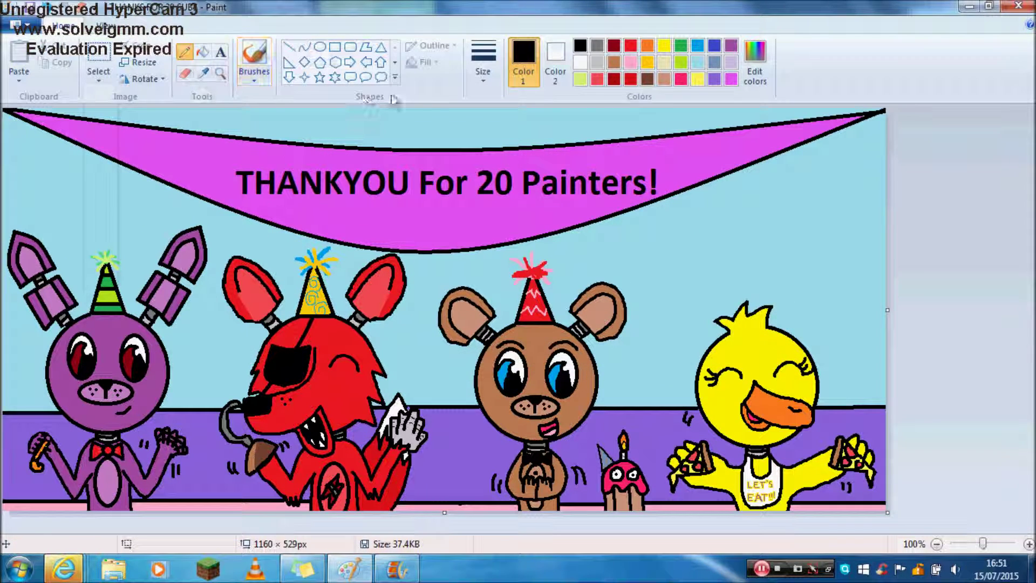
- Scatter small yellow and pinkish-red confetti dots over the magenta banner around the text with the pencil
left_click(614, 62)
left_click(714, 62)
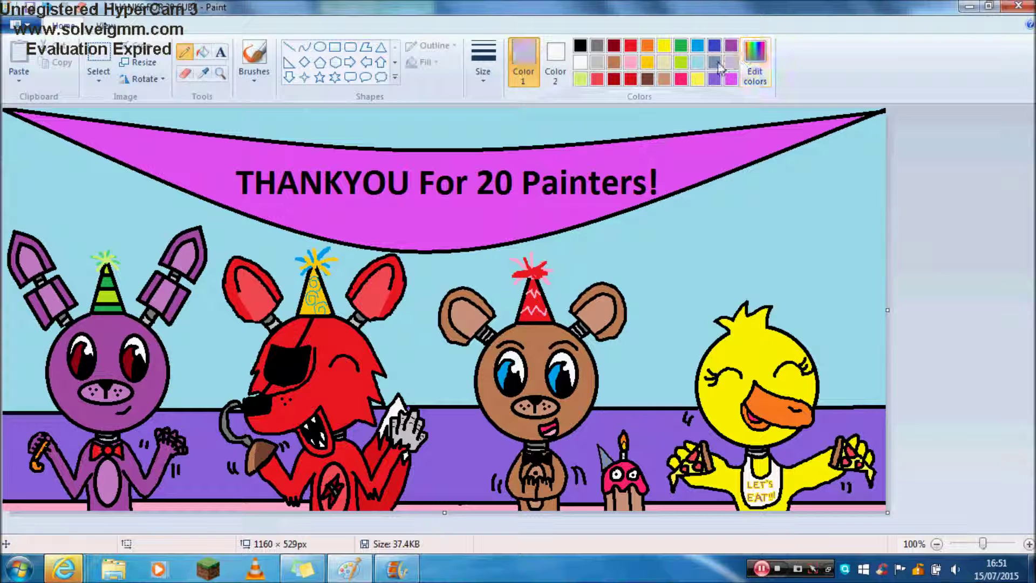
left_click(581, 79)
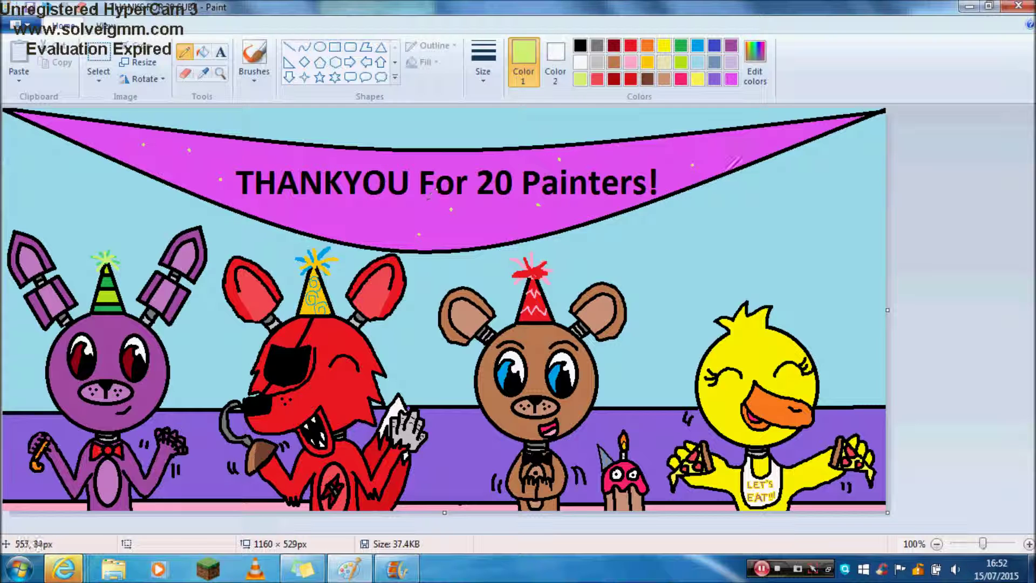
left_click(698, 79)
left_click(681, 80)
left_click(588, 214)
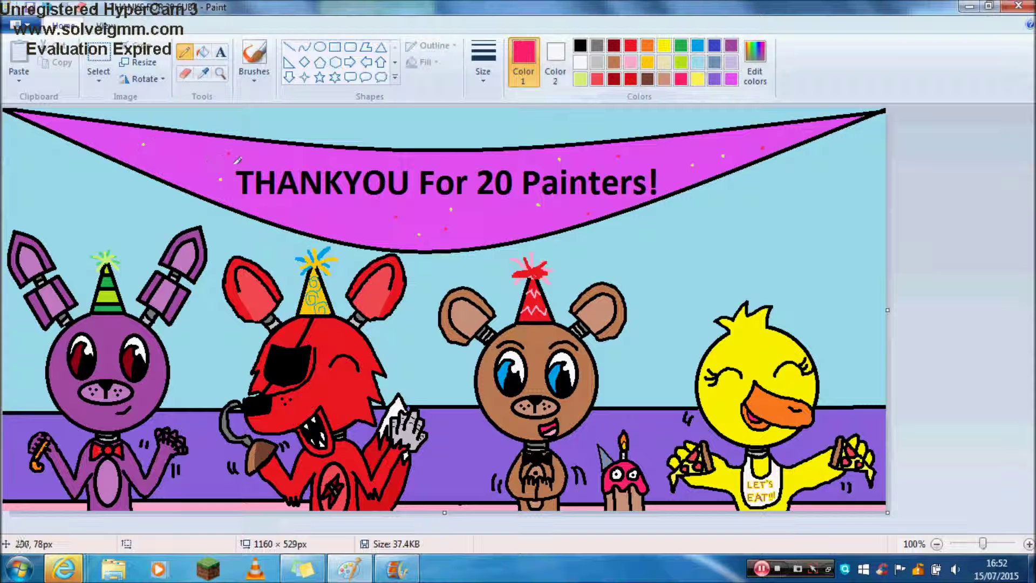
- Add small white confetti dots between the colored ones on the banner
left_click(730, 79)
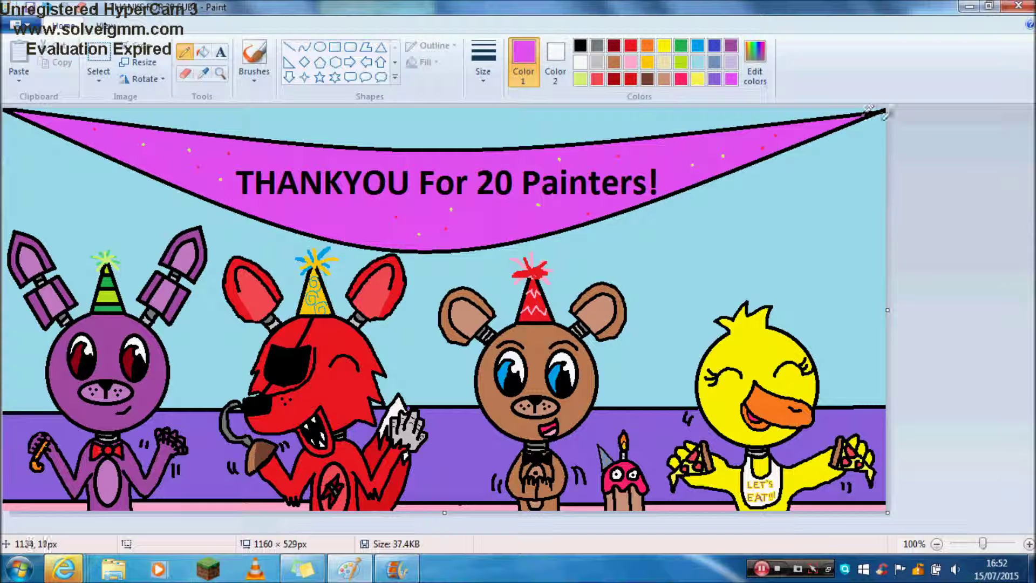
left_click(597, 47)
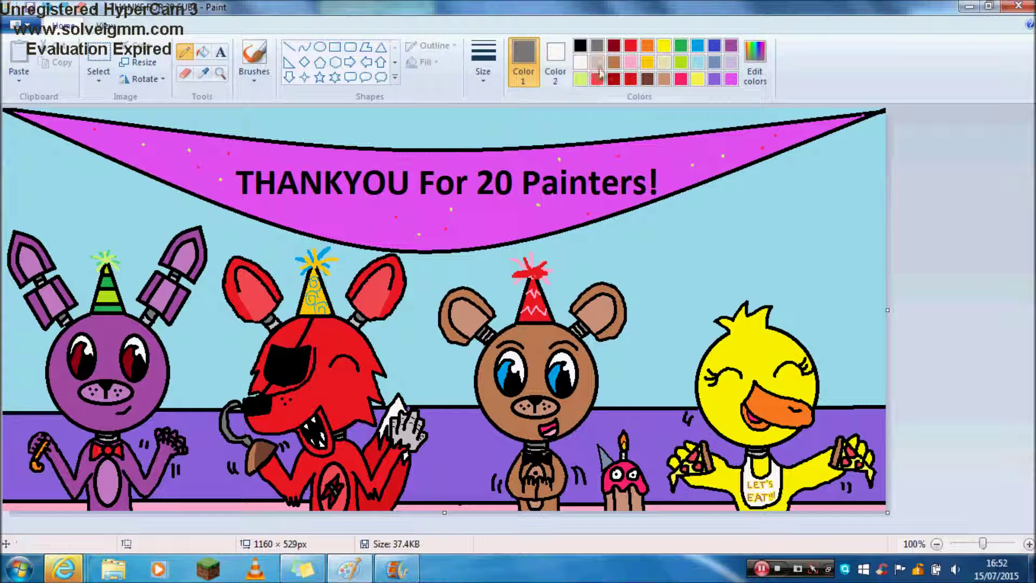
left_click(598, 68)
left_click(493, 212)
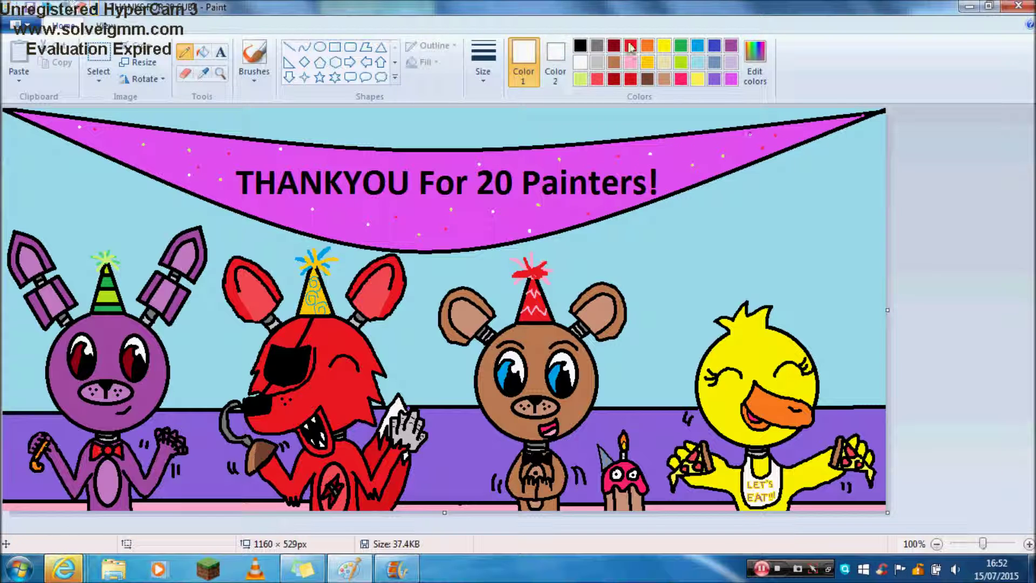
- Draw golden yellow squiggly streamers on the light blue wall beside and below the banner with the pencil
left_click(715, 62)
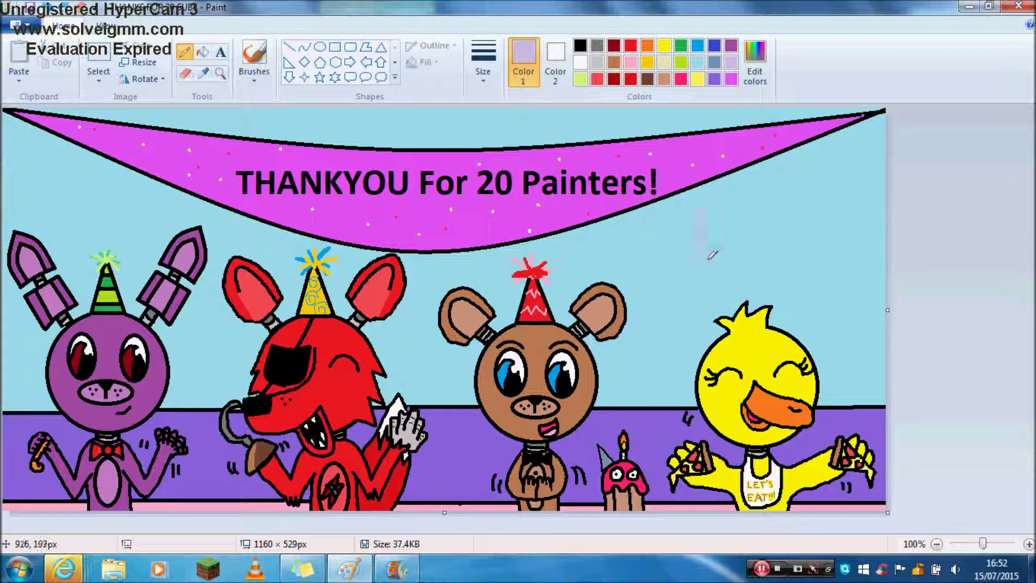
left_click(205, 52)
left_click(704, 232)
left_click(184, 52)
left_click_drag(116, 188, 132, 215)
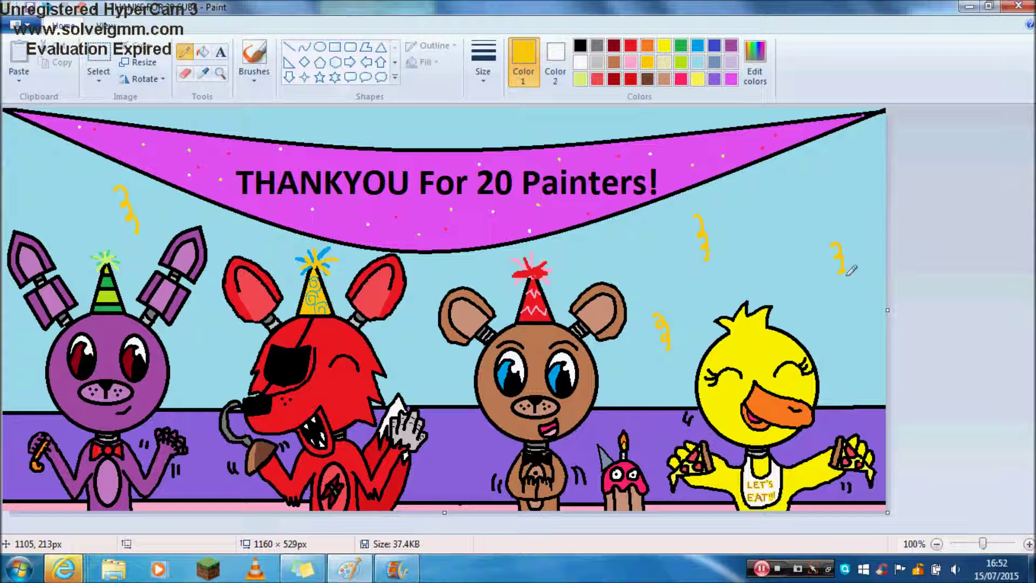
- Draw light red squiggly streamers across the light blue wall and add more golden ones near the purple rabbit
left_click(596, 78)
left_click_drag(589, 231, 604, 251)
left_click_drag(853, 332, 863, 370)
mouse_move(197, 329)
left_mouse_down()
mouse_move(216, 345)
mouse_move(211, 368)
left_mouse_up()
left_click_drag(240, 218, 239, 240)
left_click(647, 62)
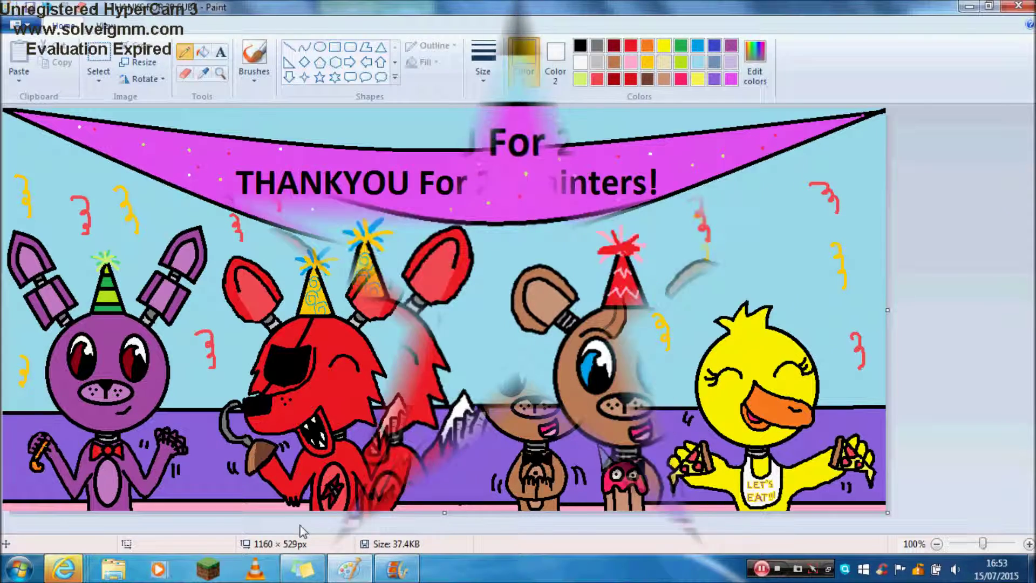